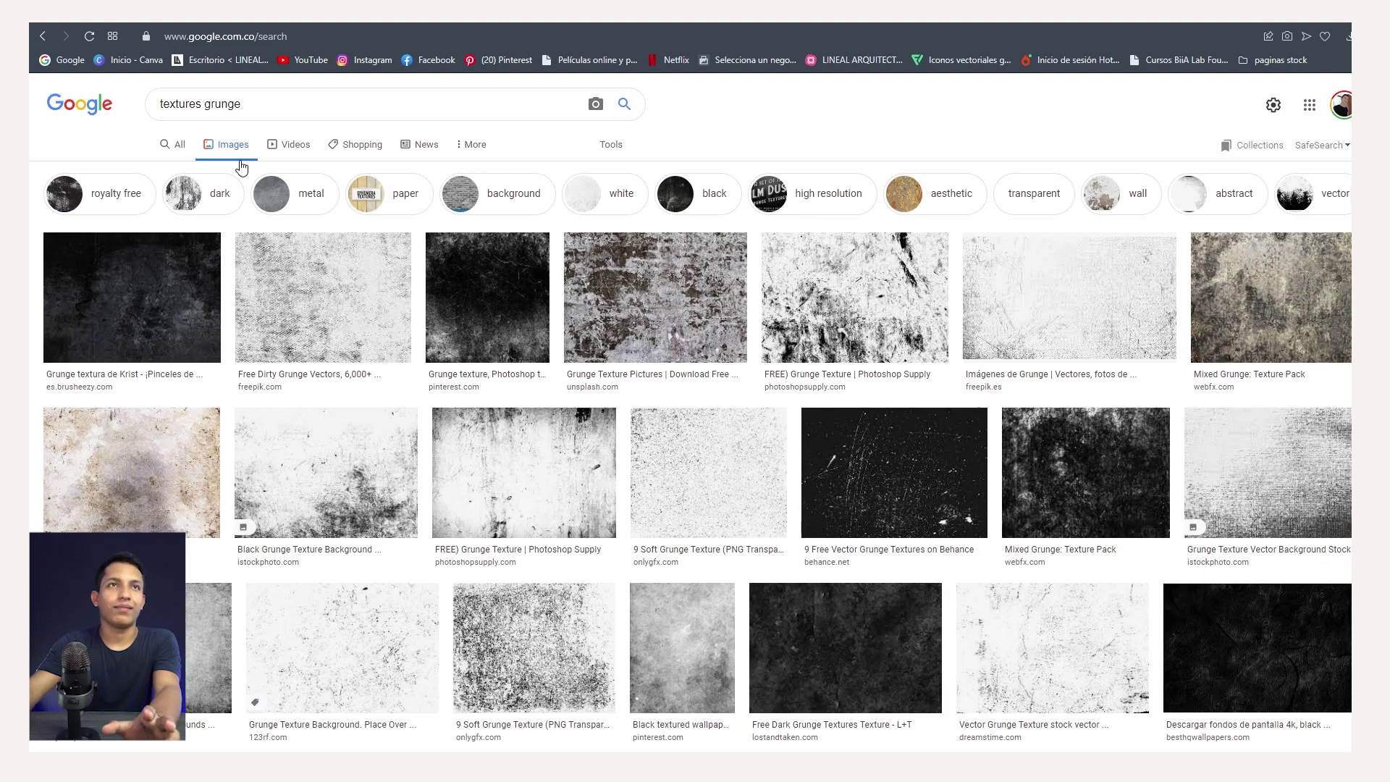
# Step: Preview the Pixabay grunge texture photo and browse the image results for "textures grunge"
pyautogui.click(463, 435)
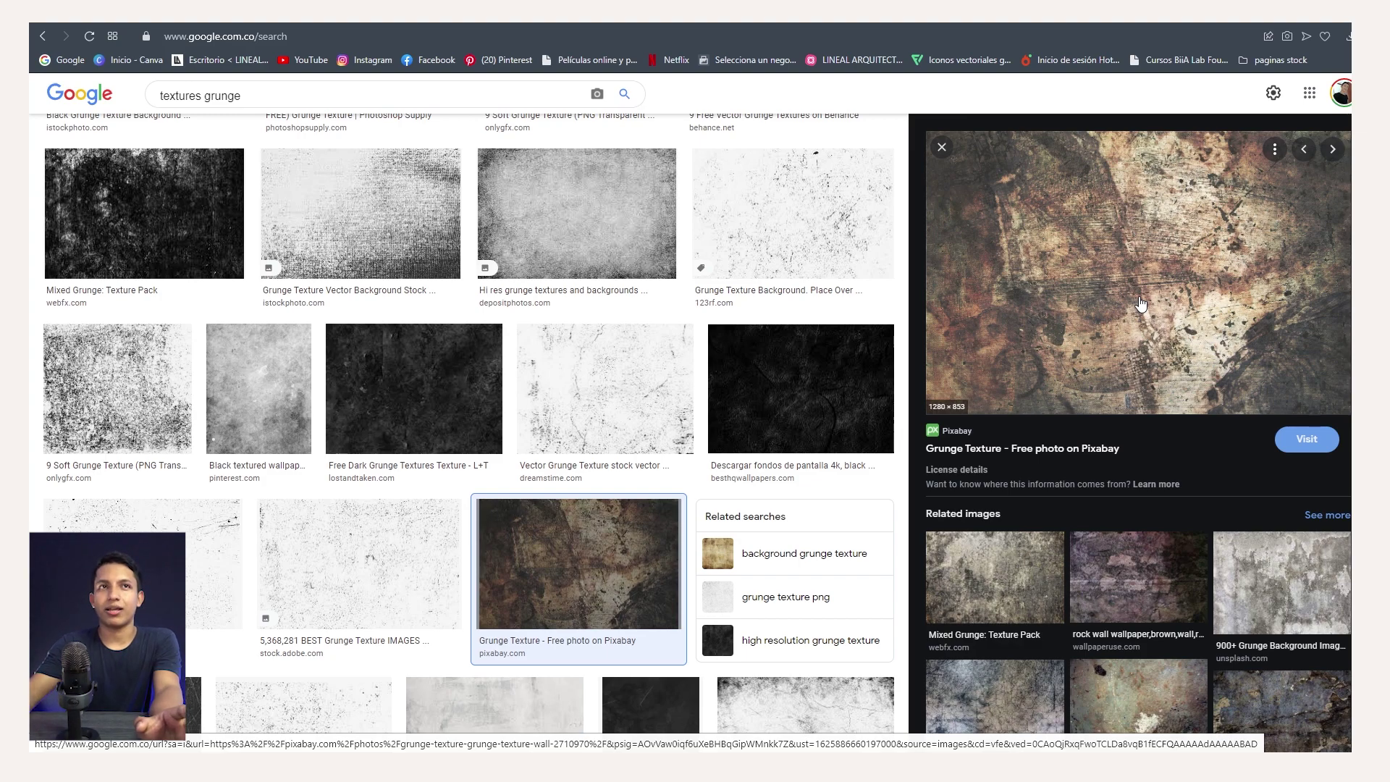
pyautogui.scroll(-5, 487, 367)
pyautogui.scroll(-3, 490, 391)
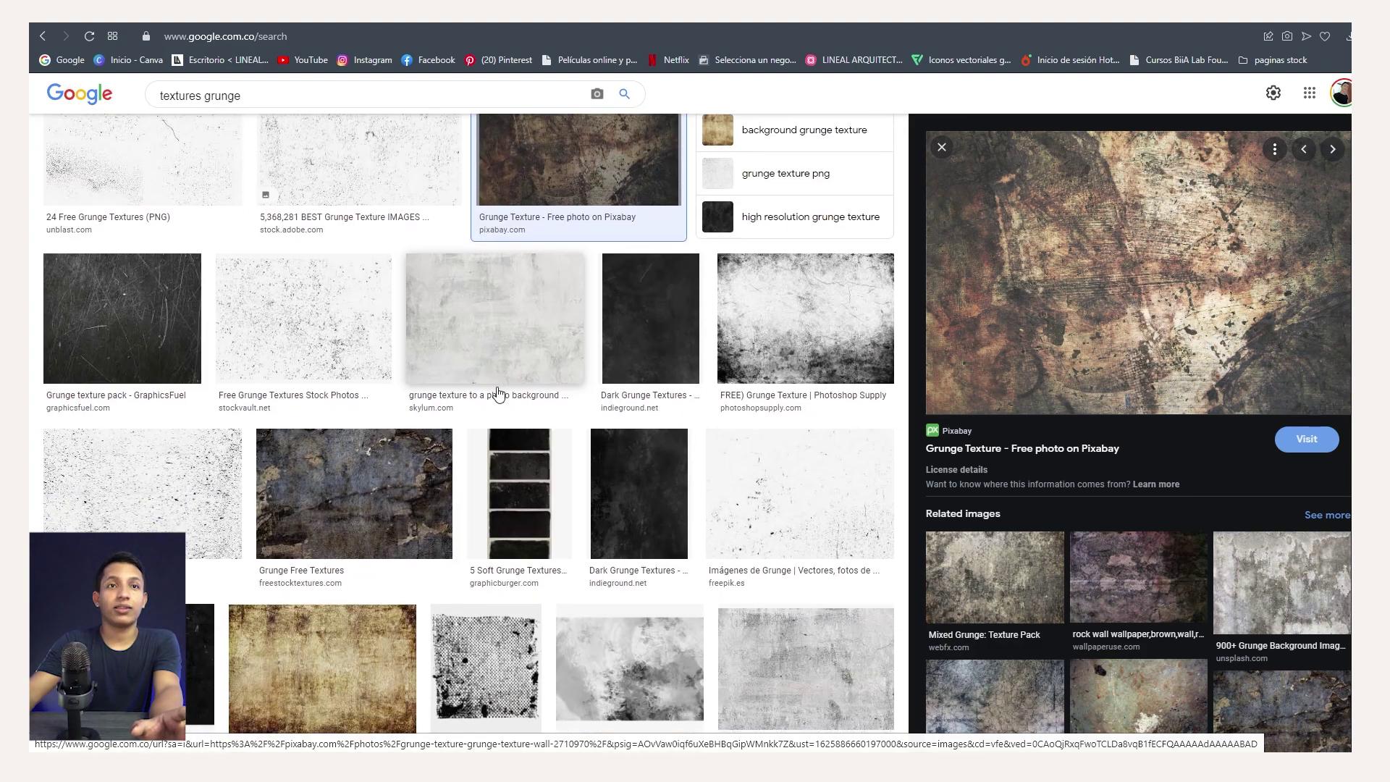
pyautogui.scroll(-10, 490, 391)
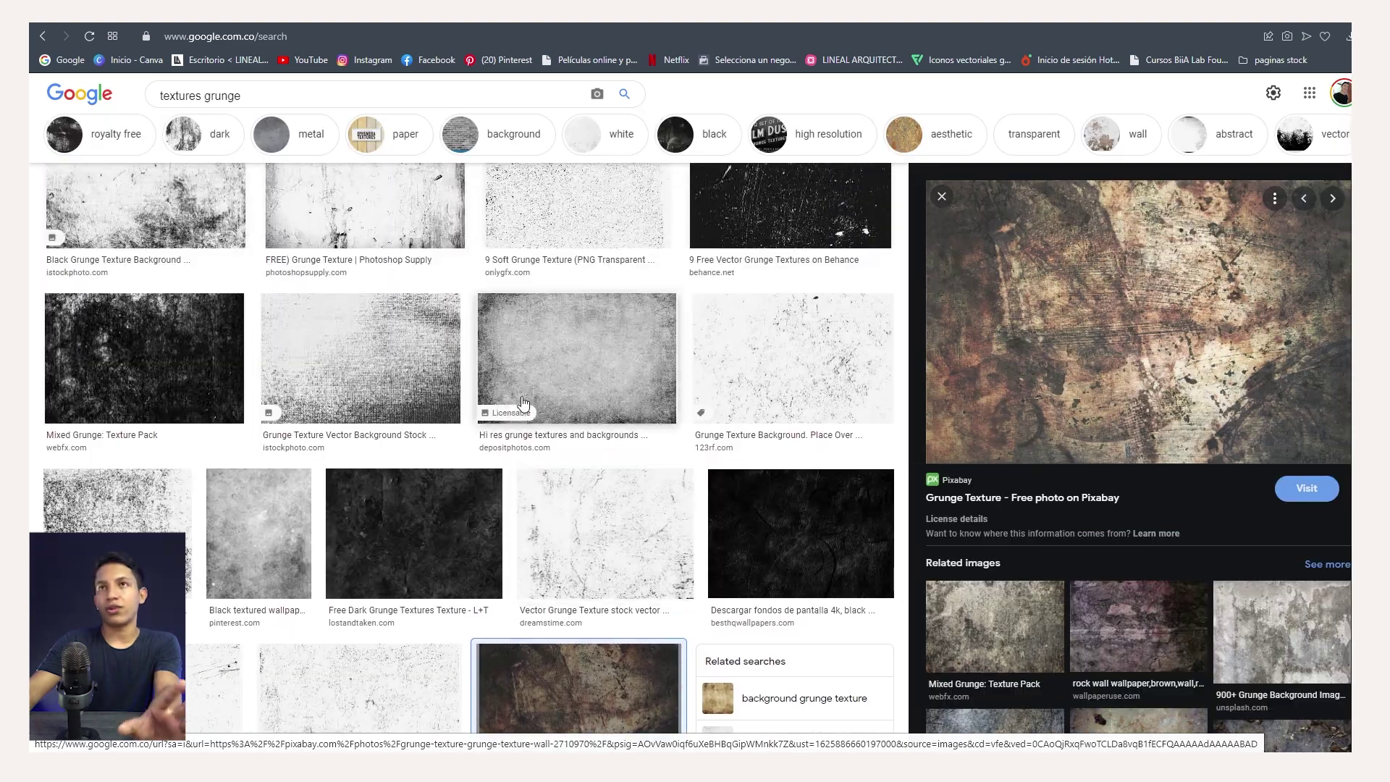
# Step: Search Google for "texture.com"
pyautogui.click(726, 263)
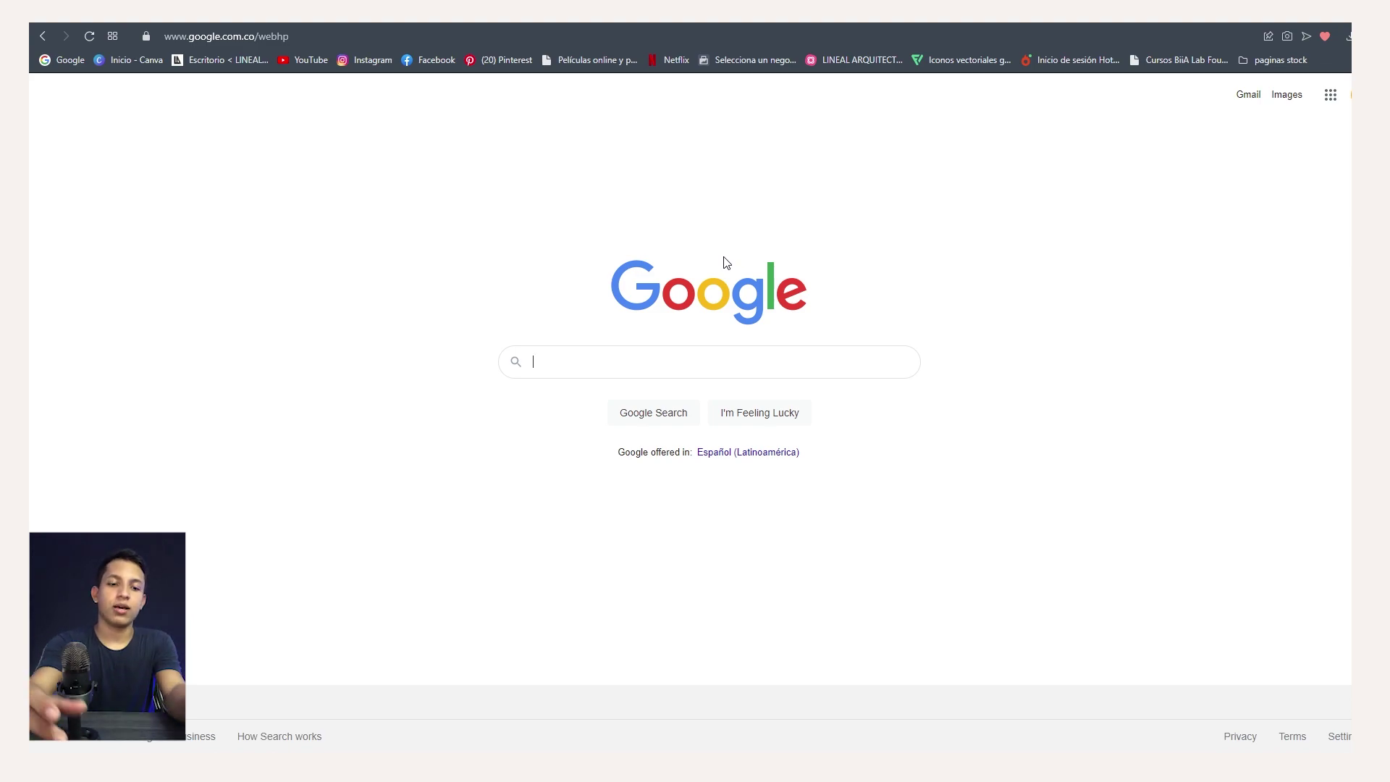
pyautogui.write('texture')
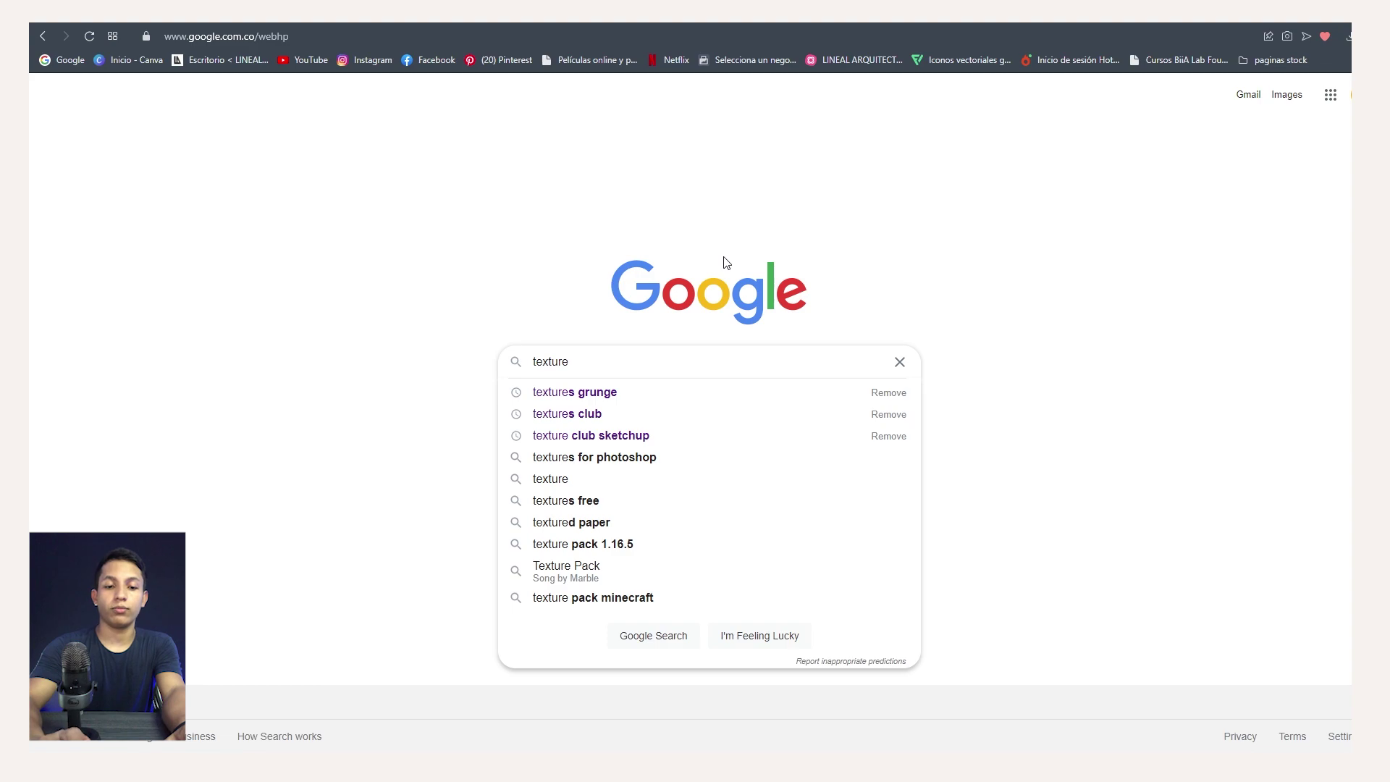
pyautogui.write('.com')
pyautogui.press('Return')
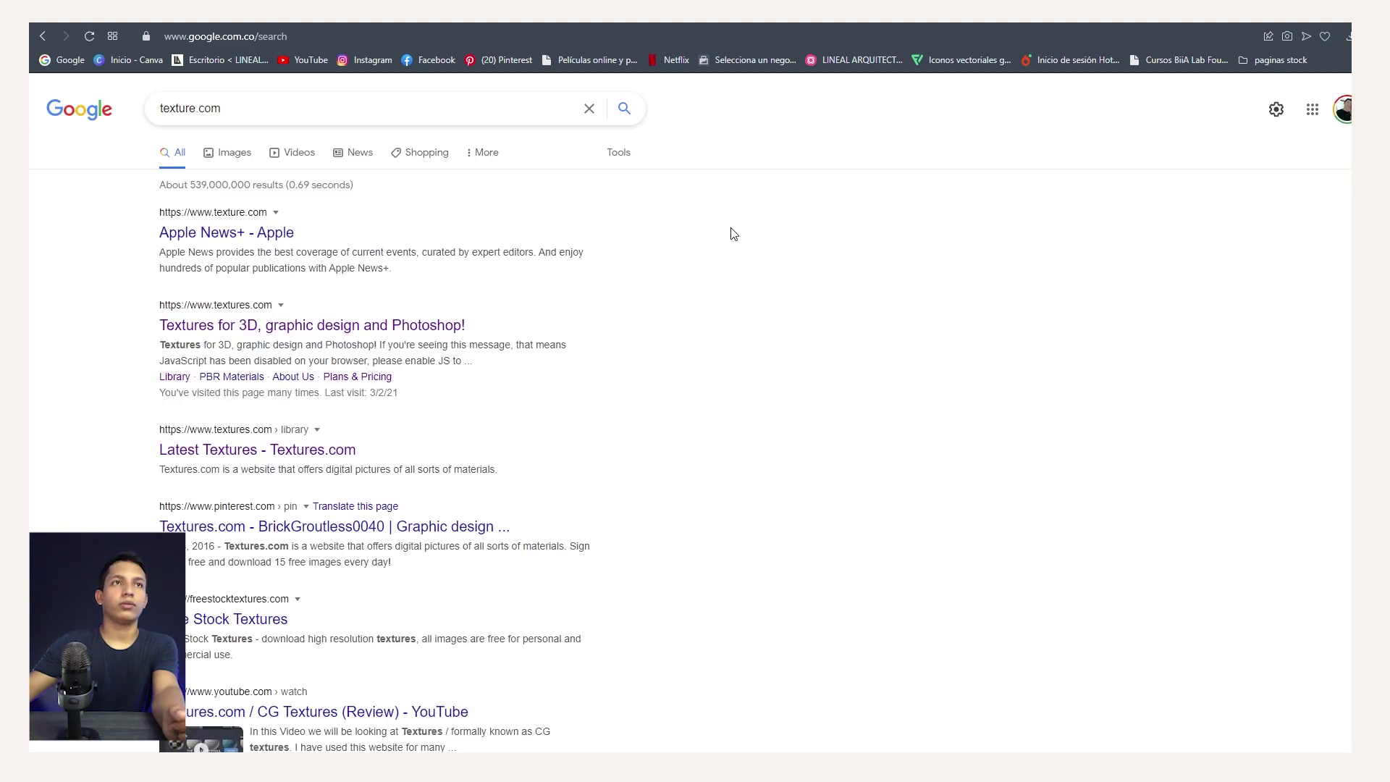
# Step: Open the Textures.com site from the results and look through the subcategories of its Grunge category
pyautogui.click(311, 326)
pyautogui.scroll(-3, 207, 366)
pyautogui.scroll(-3, 208, 372)
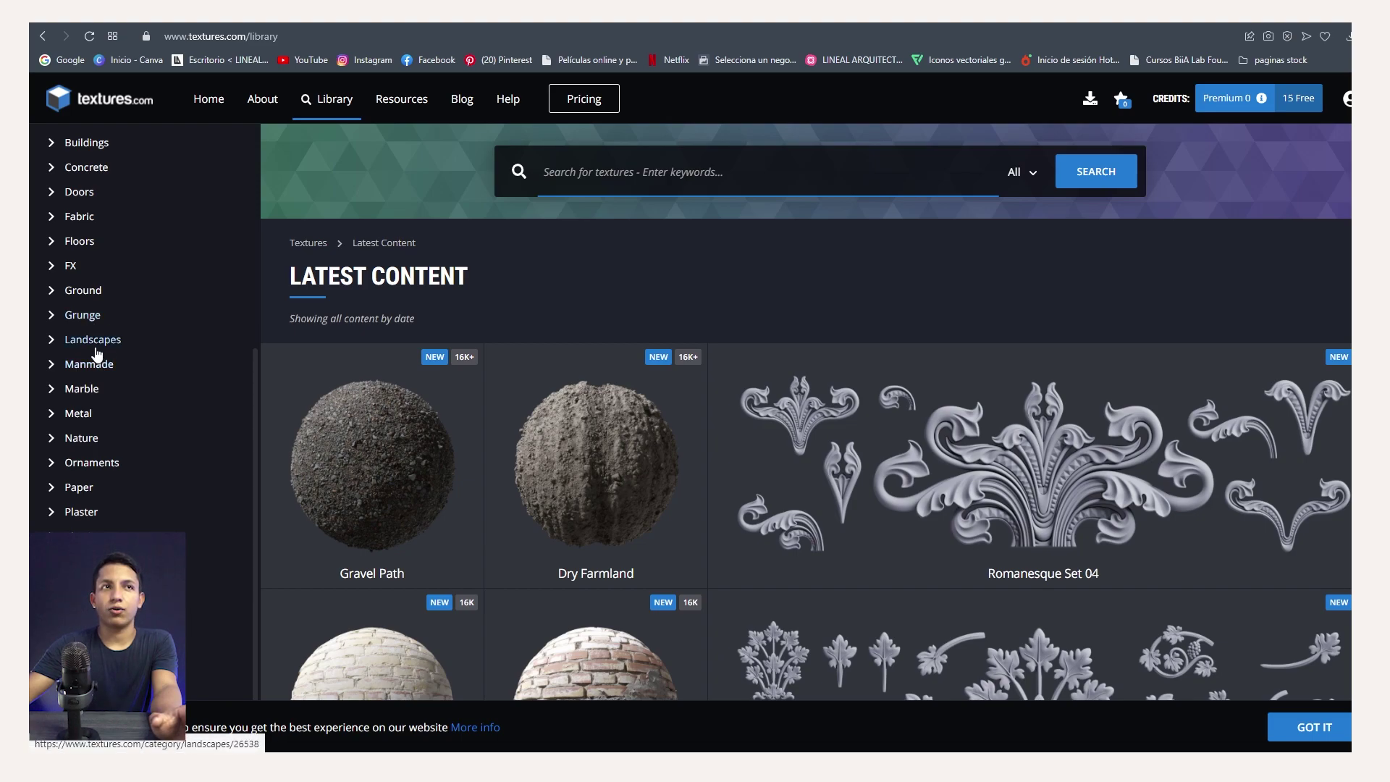
pyautogui.click(108, 314)
pyautogui.scroll(-3, 195, 357)
pyautogui.scroll(-4, 420, 376)
pyautogui.scroll(3, 652, 391)
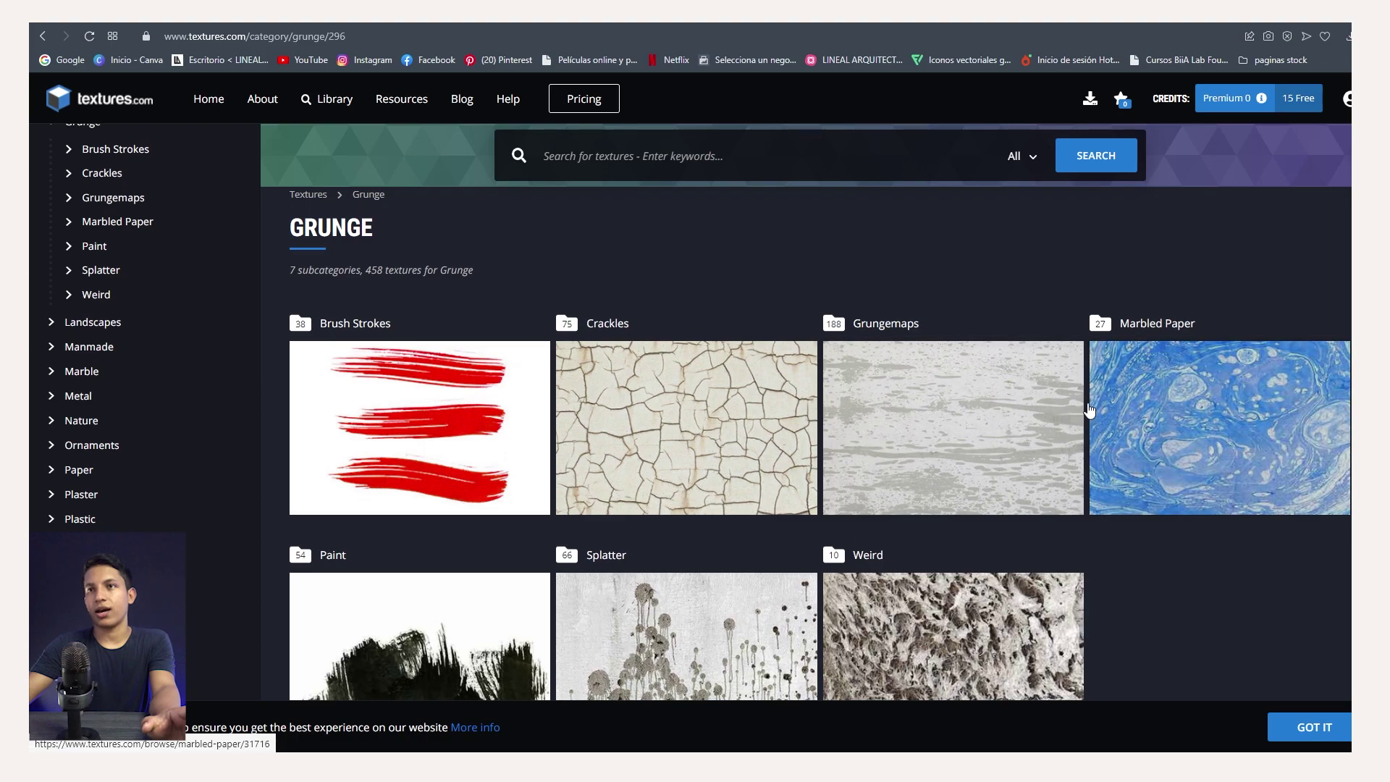
pyautogui.scroll(1, 732, 325)
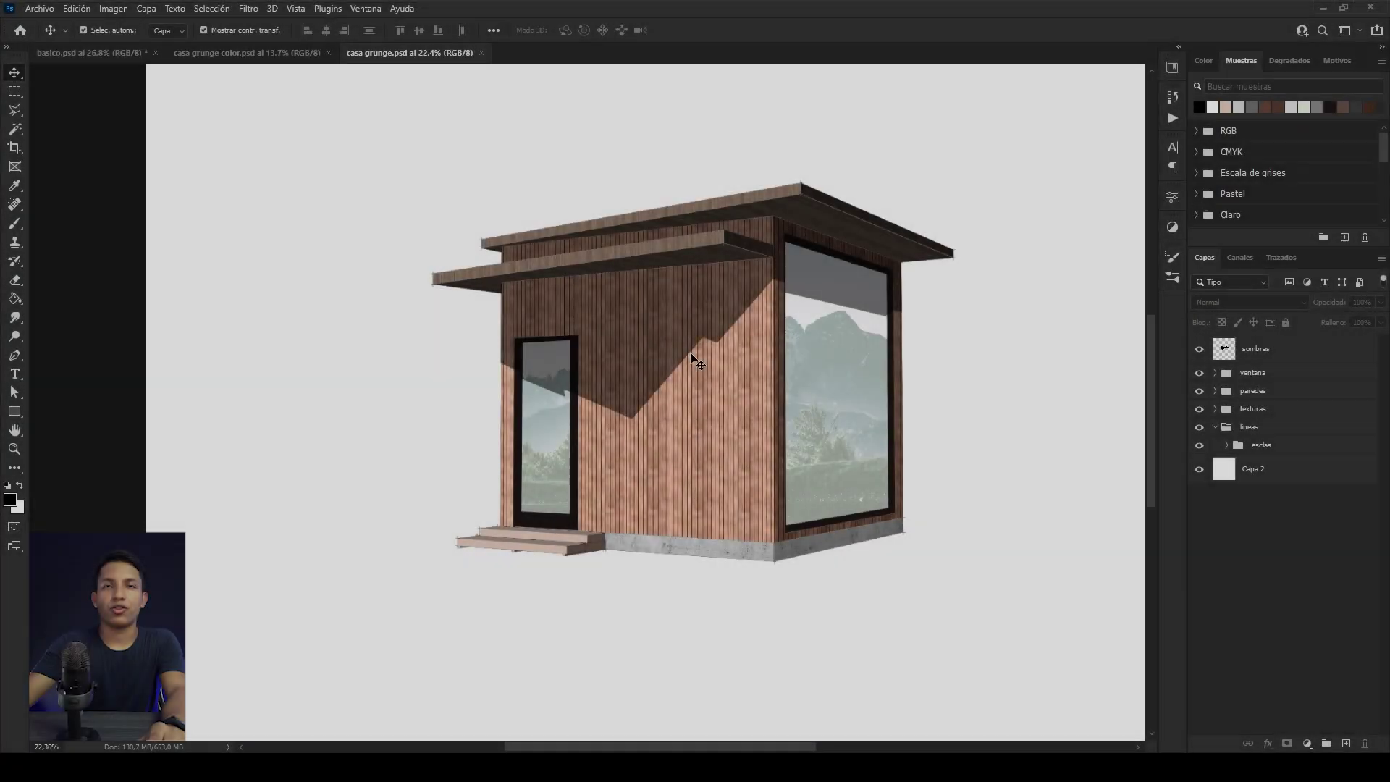
# Step: In Photoshop, select the front wall's wood fill layer and place the image "Grunge Texture - PiXimperfect" as an embedded element above it
pyautogui.scroll(3, 660, 404)
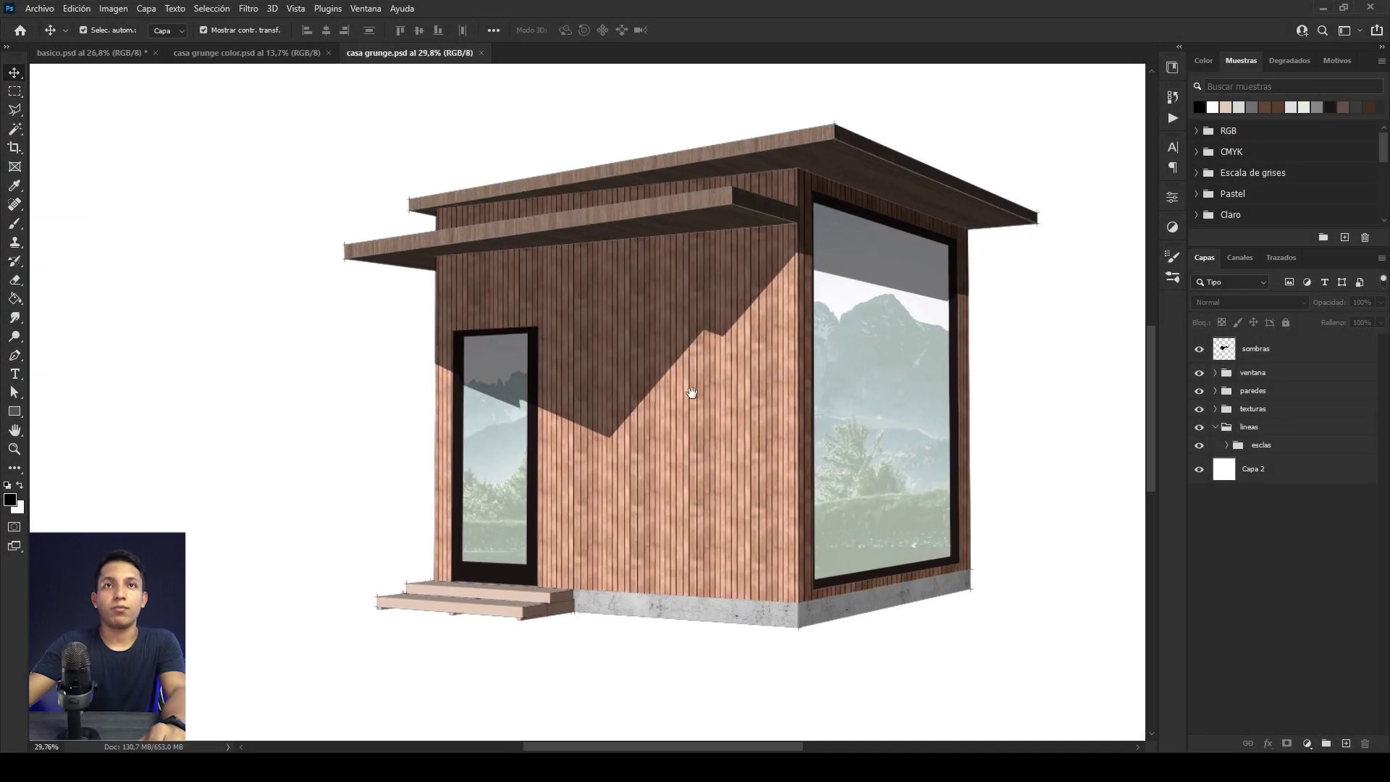
pyautogui.click(660, 404)
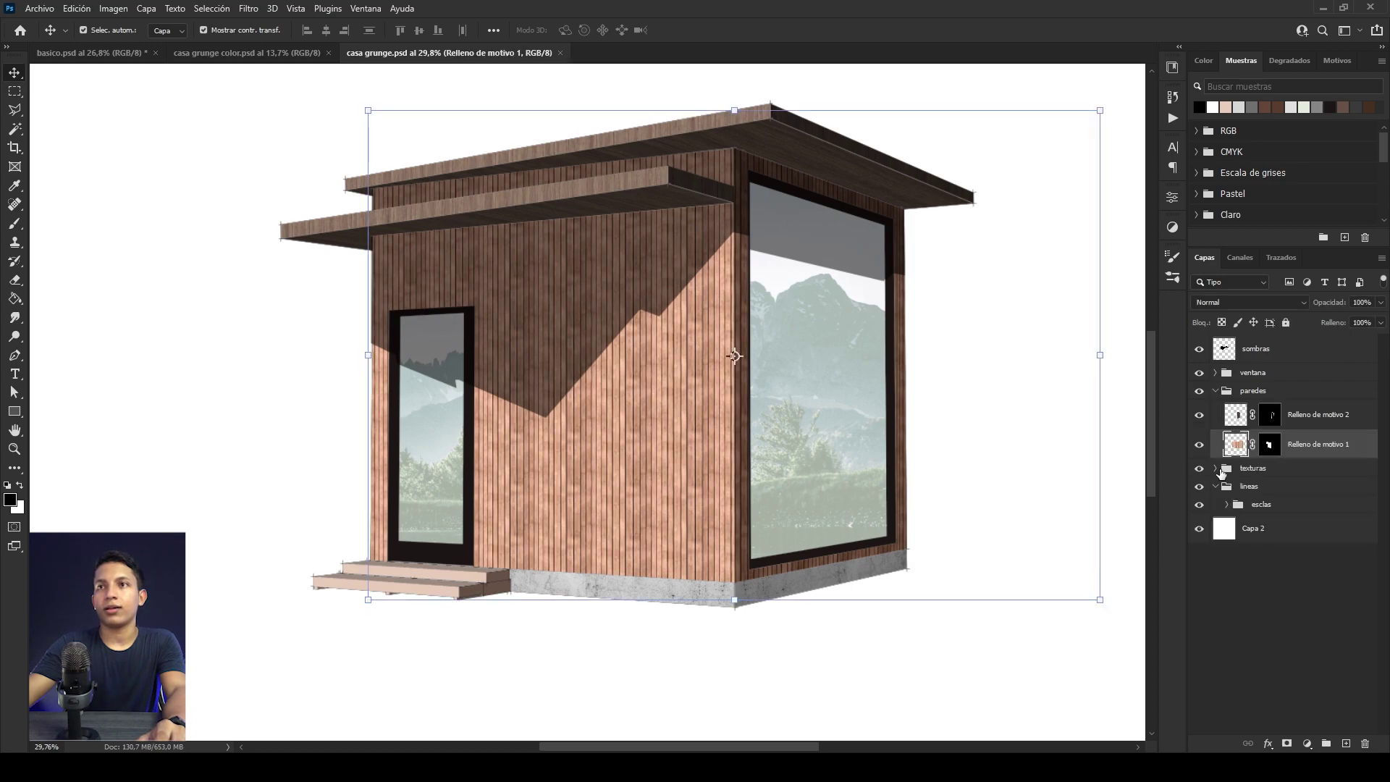
pyautogui.click(1200, 444)
pyautogui.click(1200, 445)
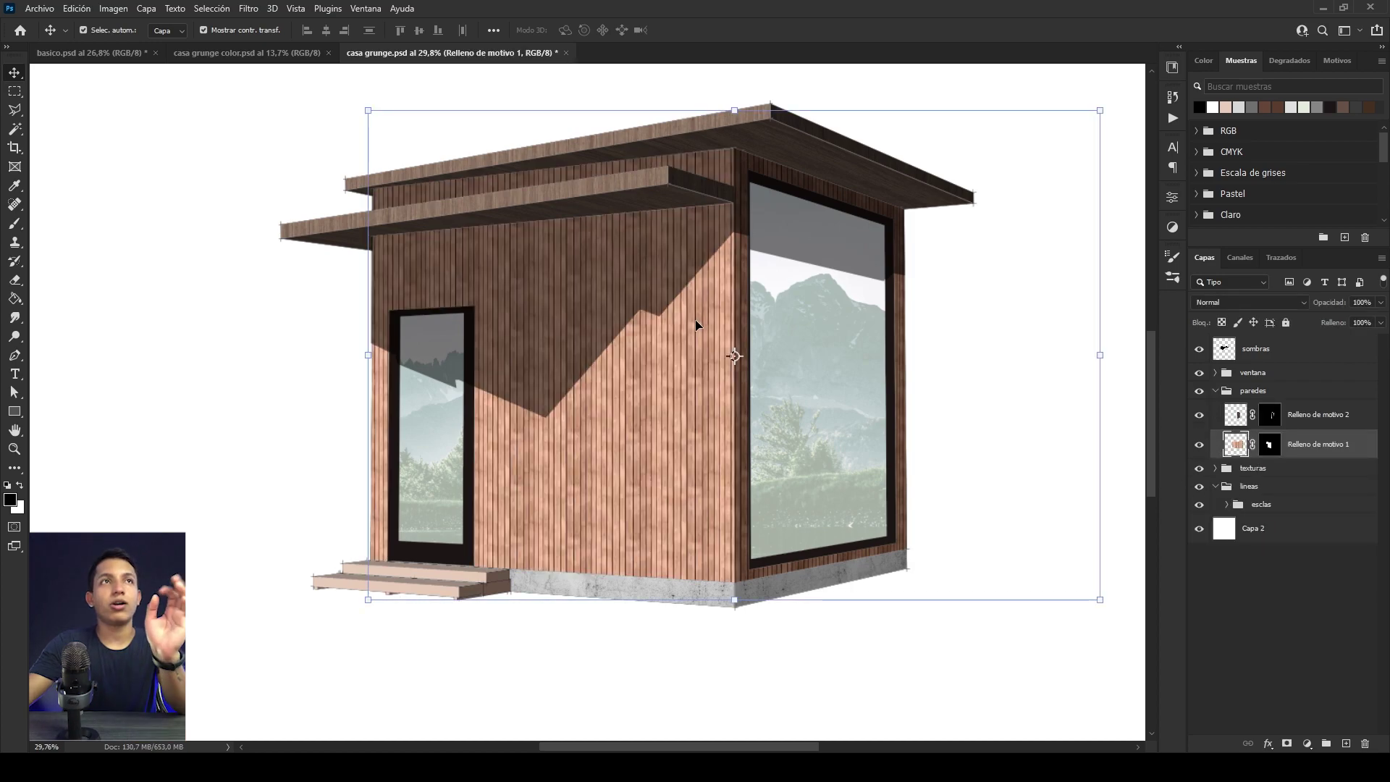
pyautogui.click(40, 9)
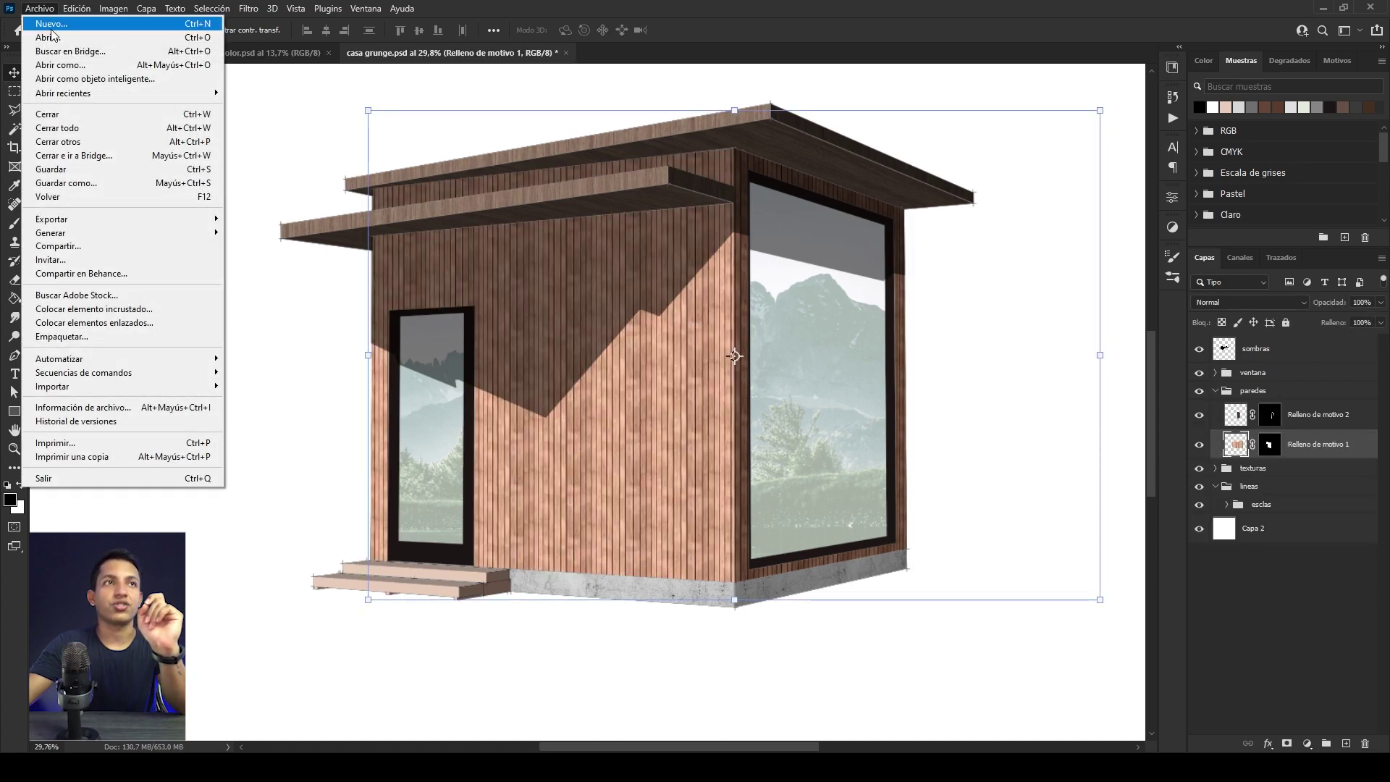
pyautogui.click(82, 309)
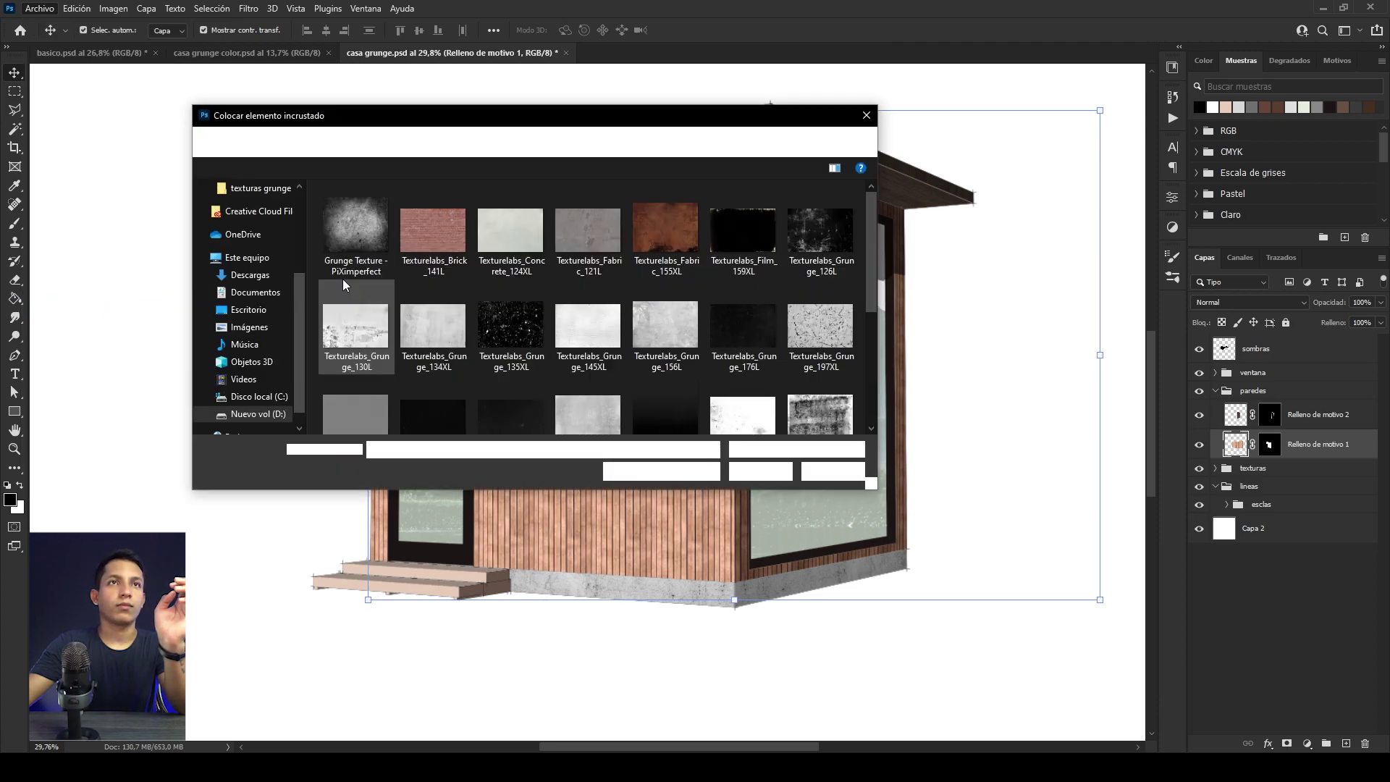
pyautogui.click(359, 236)
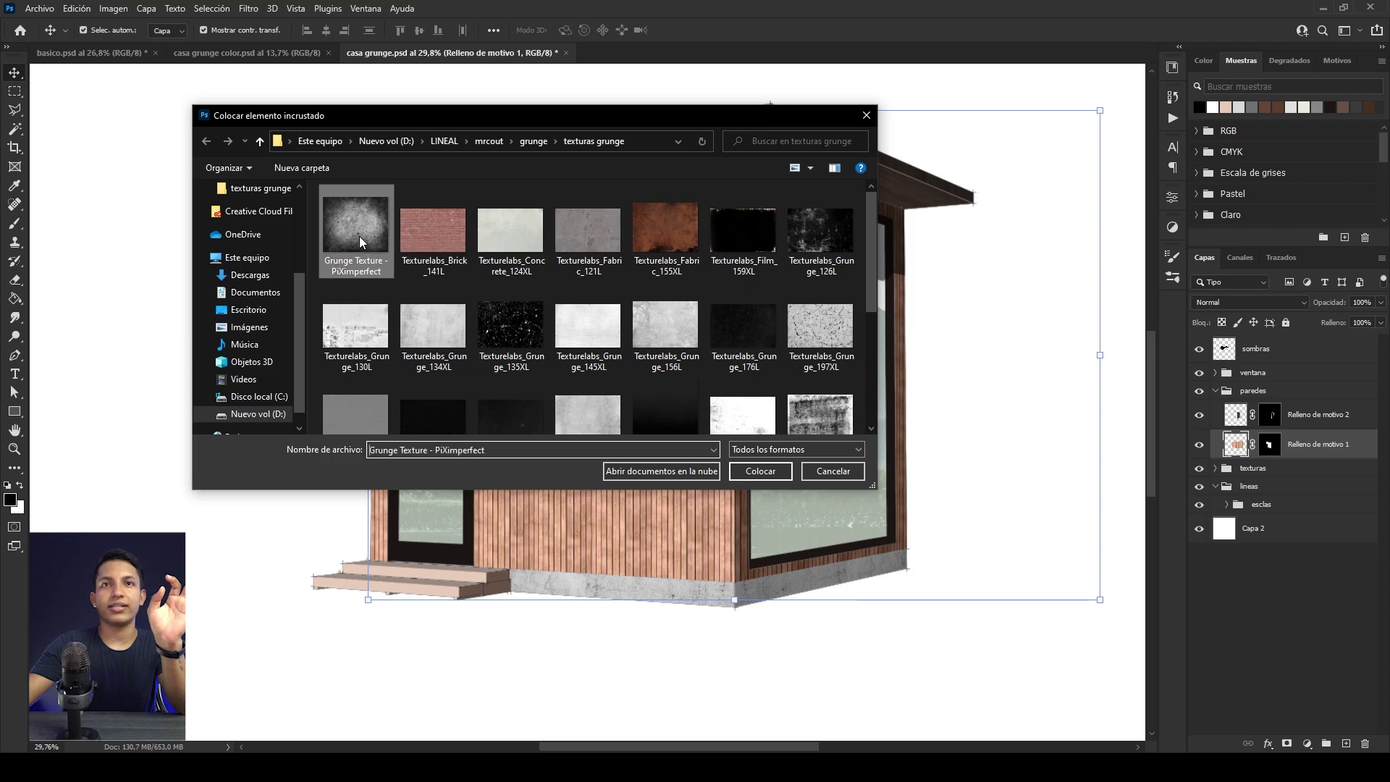
pyautogui.click(766, 472)
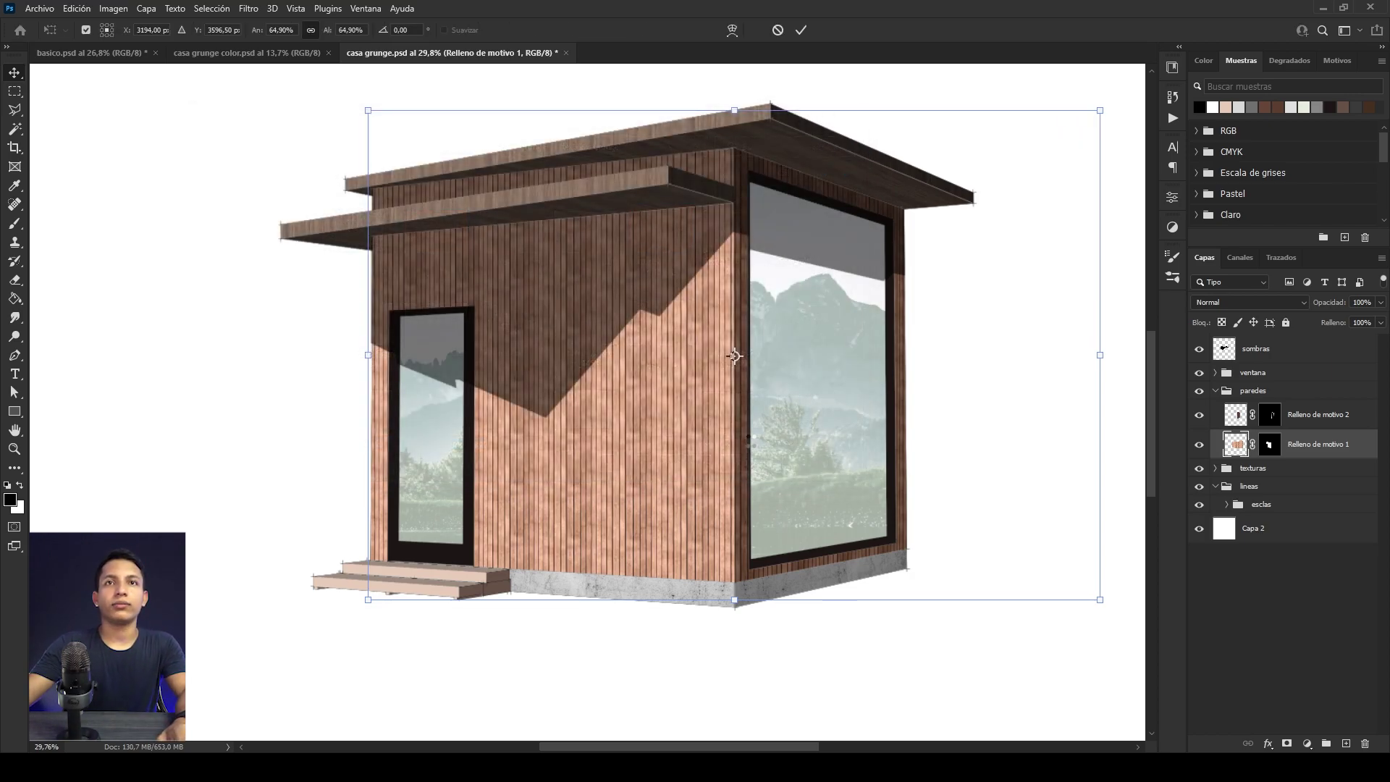
# Step: Scale the placed grunge texture down to about 24.56% so it roughly covers the front wall
pyautogui.scroll(2, 784, 411)
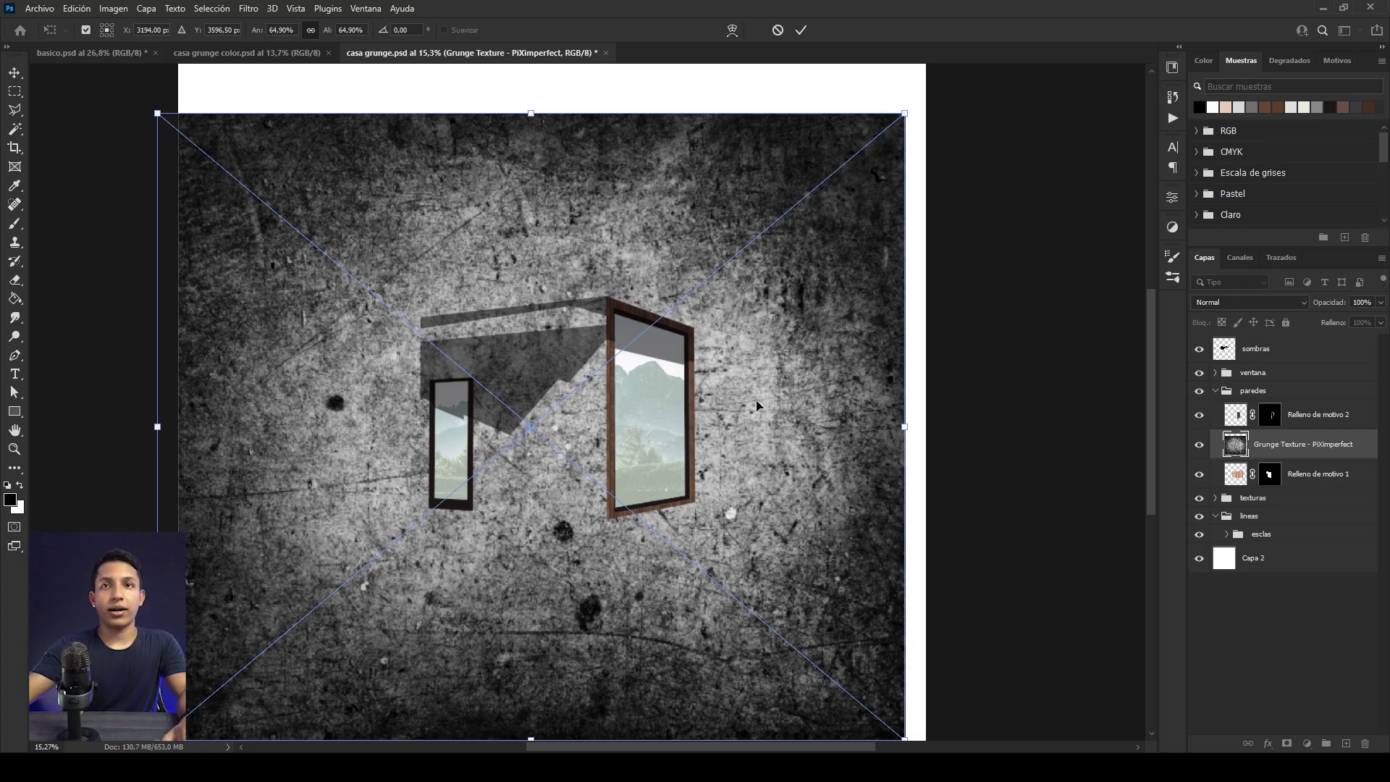
pyautogui.moveTo(908, 429); pyautogui.dragTo(677, 441)
pyautogui.moveTo(677, 441); pyautogui.dragTo(628, 446)
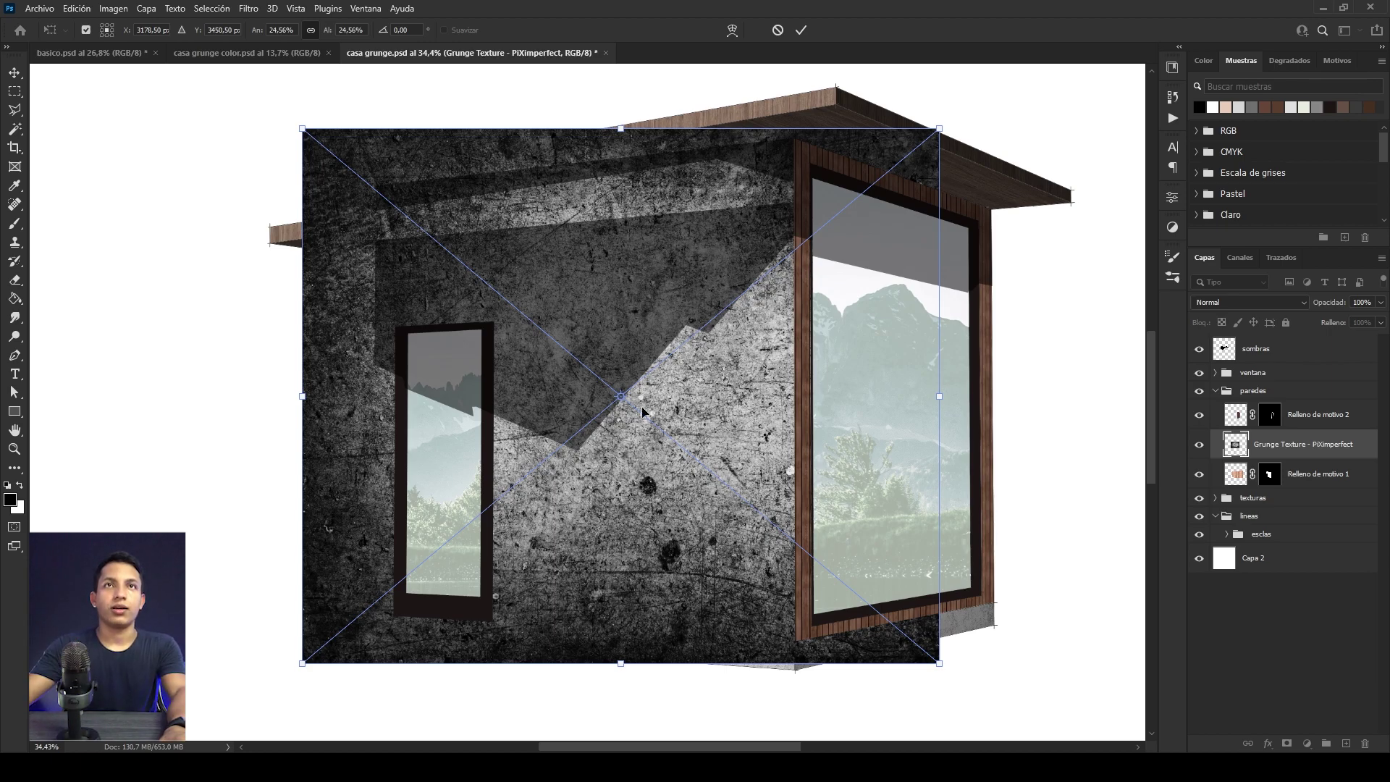
# Step: Distort the grunge texture to match the front wall's perspective and clip it to the wall layer Relleno de motivo 1
pyautogui.rightClick(624, 308)
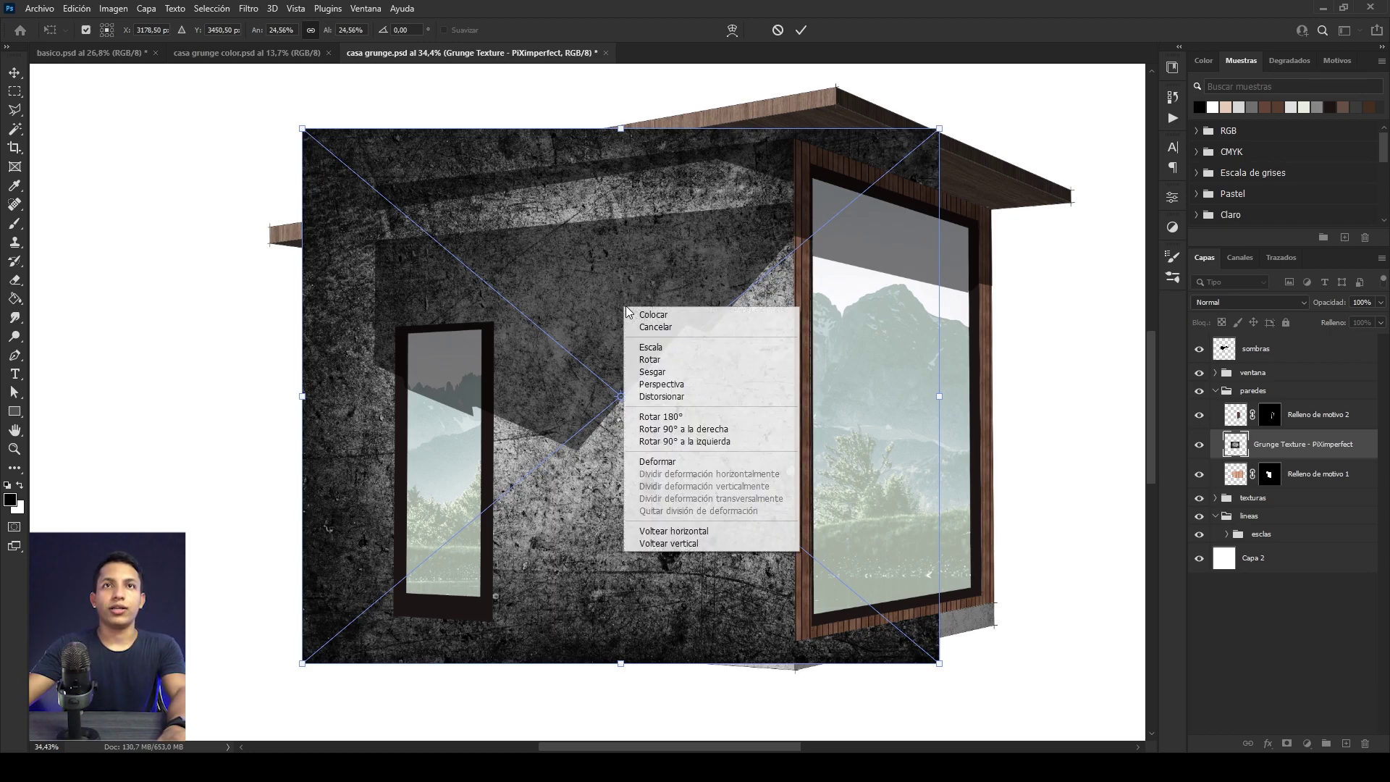
pyautogui.click(676, 398)
pyautogui.moveTo(304, 130); pyautogui.dragTo(311, 254)
pyautogui.moveTo(302, 664); pyautogui.dragTo(317, 615)
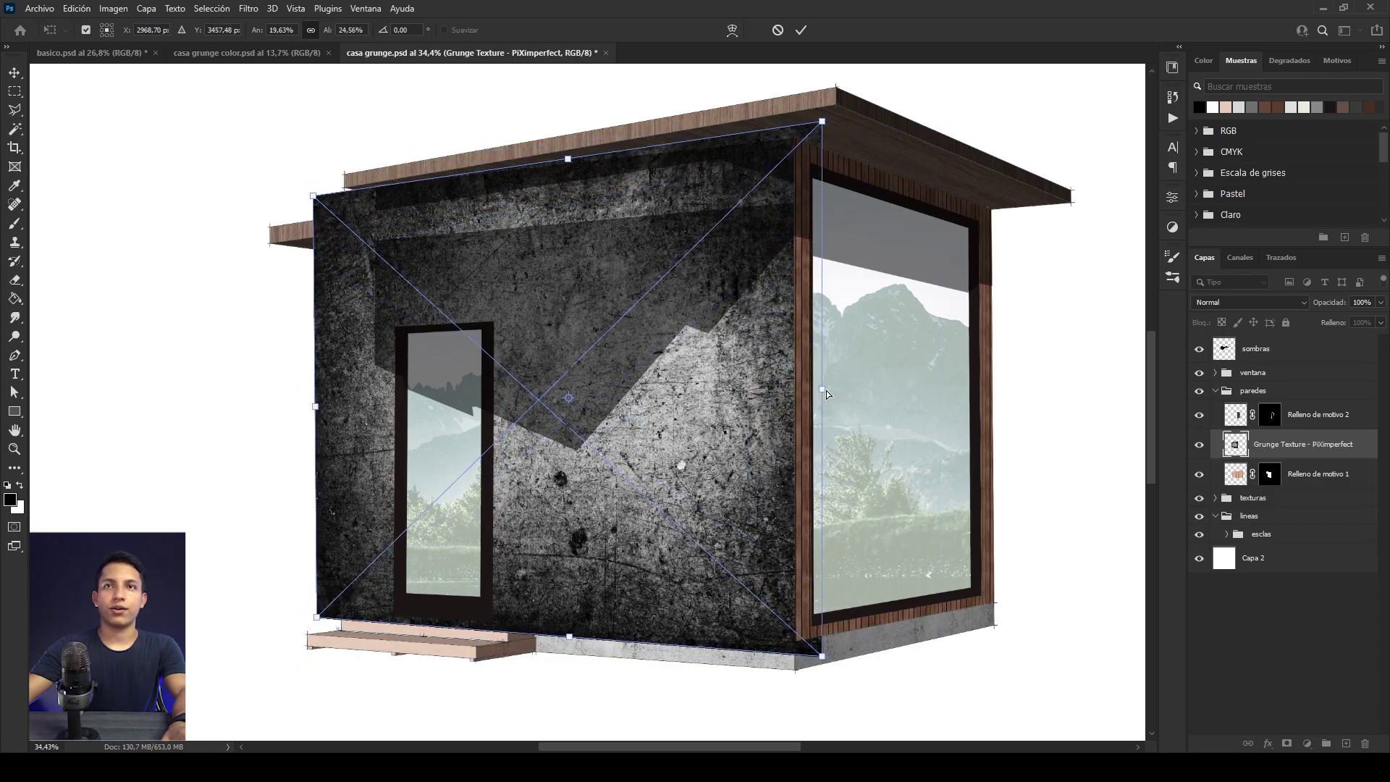
pyautogui.moveTo(820, 388); pyautogui.dragTo(817, 374)
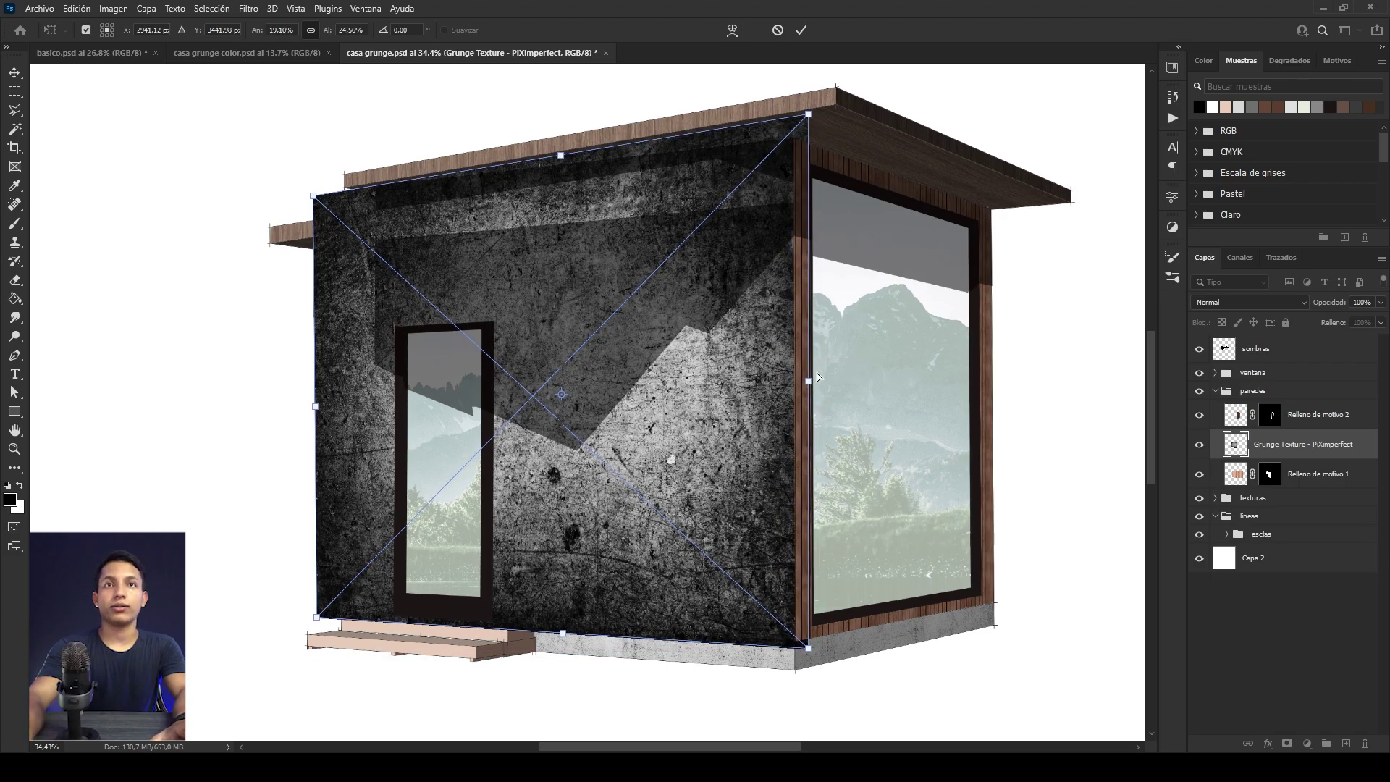
pyautogui.press('Return')
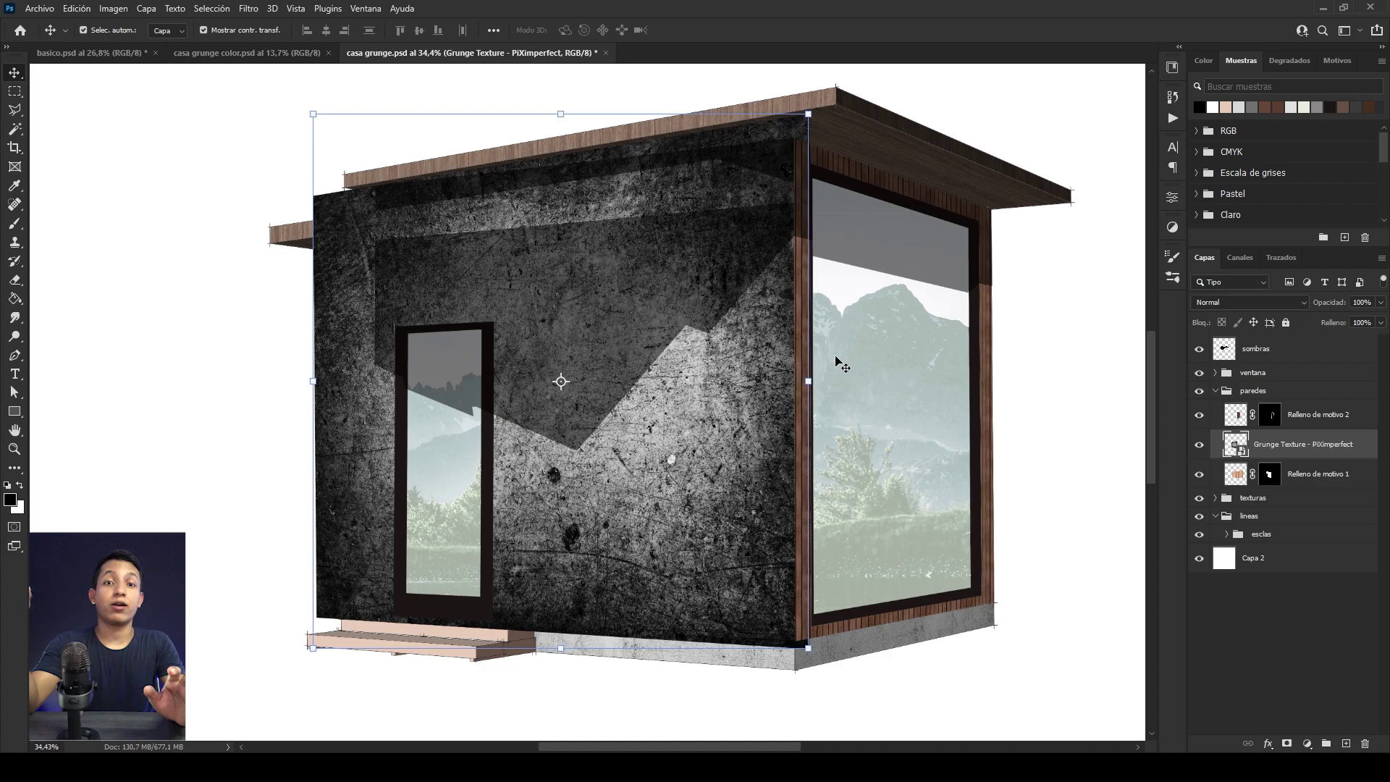
pyautogui.keyDown('alt'); pyautogui.click(1240, 453); pyautogui.keyUp('alt')
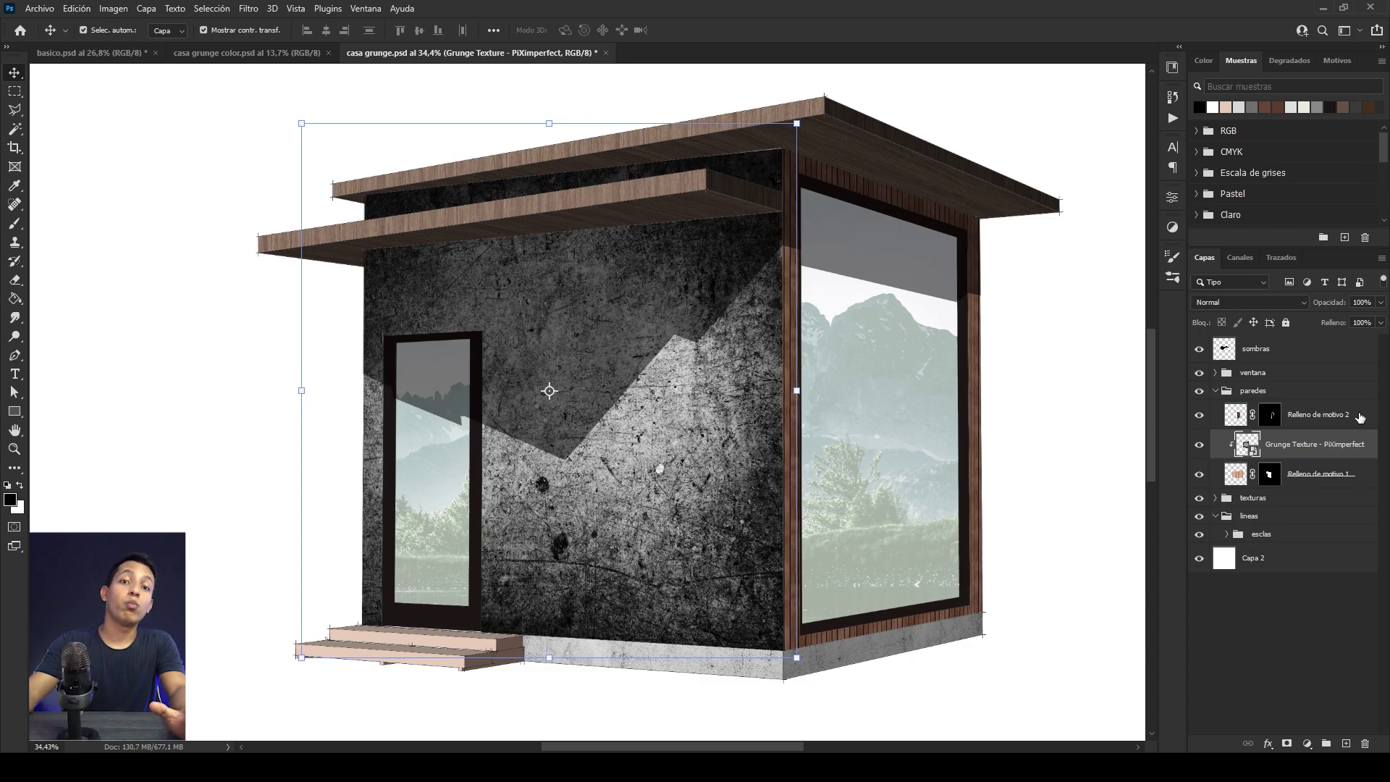
# Step: Set the grunge texture layer's blend mode to Multiplicar and reduce its opacity
pyautogui.click(1250, 302)
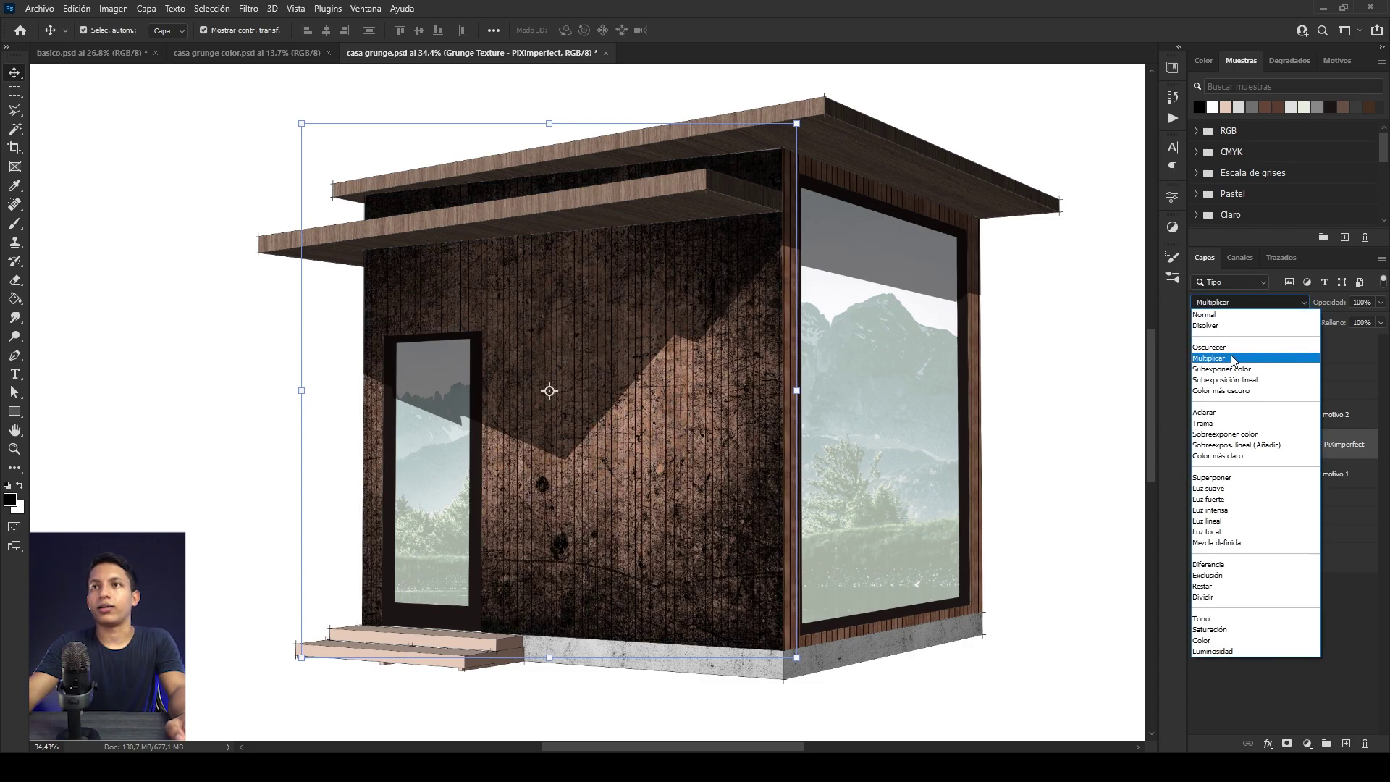
pyautogui.click(1231, 358)
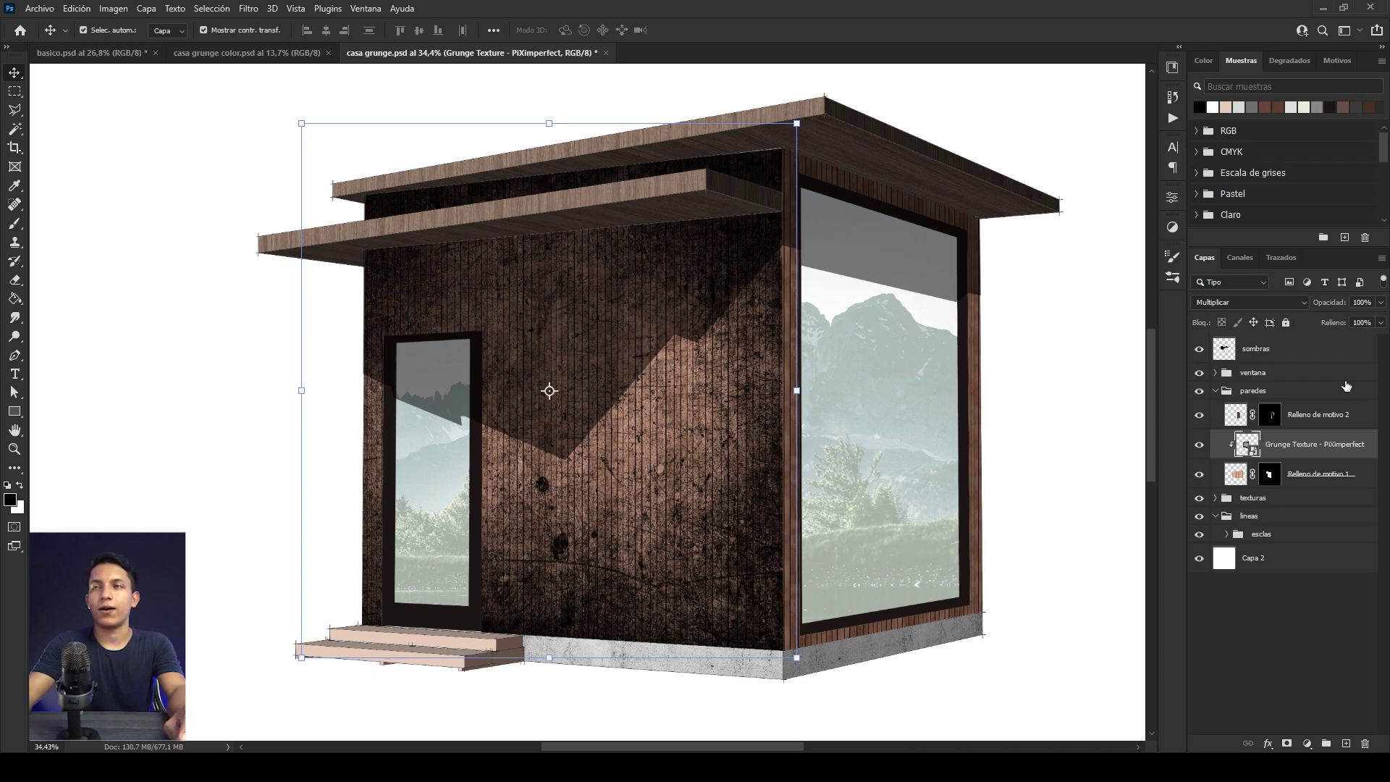
pyautogui.click(1380, 304)
pyautogui.moveTo(1382, 322); pyautogui.dragTo(1367, 323)
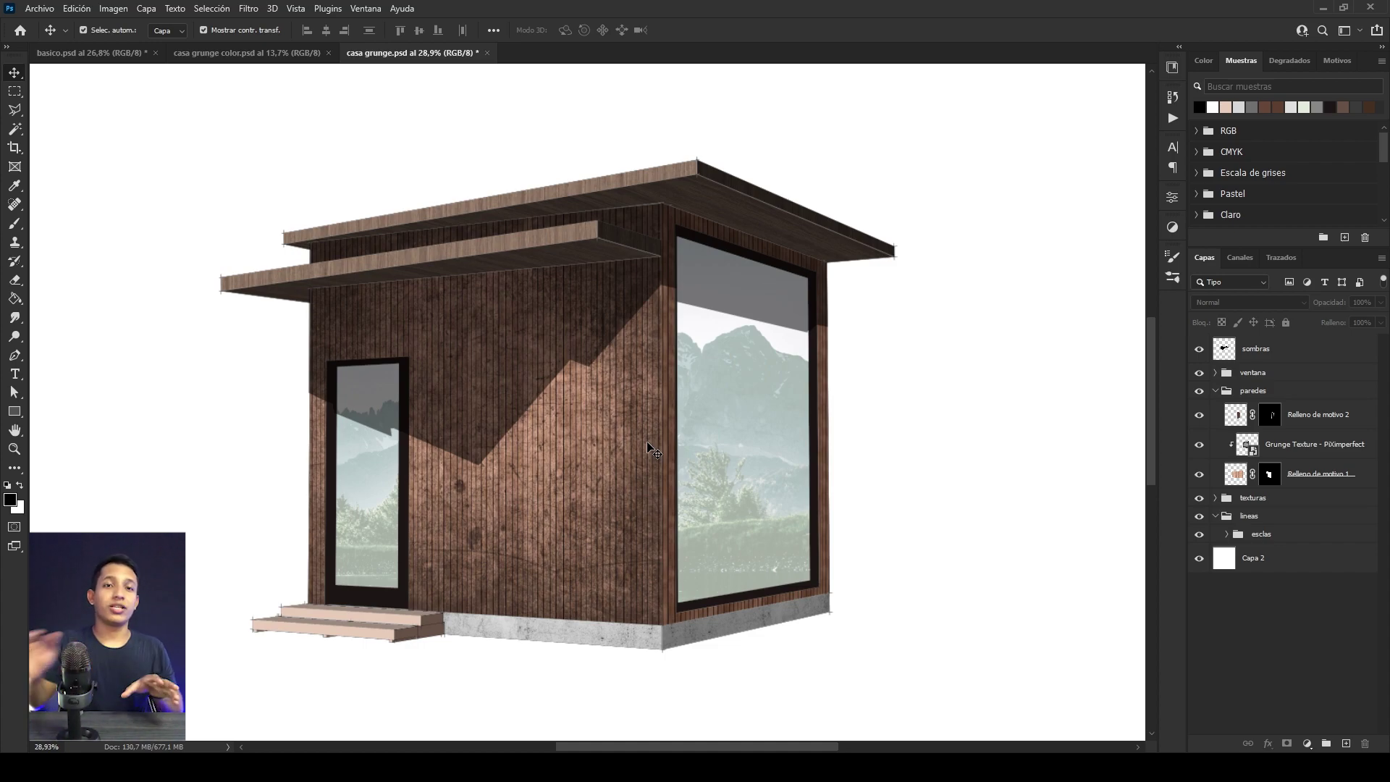
# Step: Place the image Texturelabs_Metal_178L as an embedded element and scale it to about 17.38% over the house
pyautogui.click(36, 9)
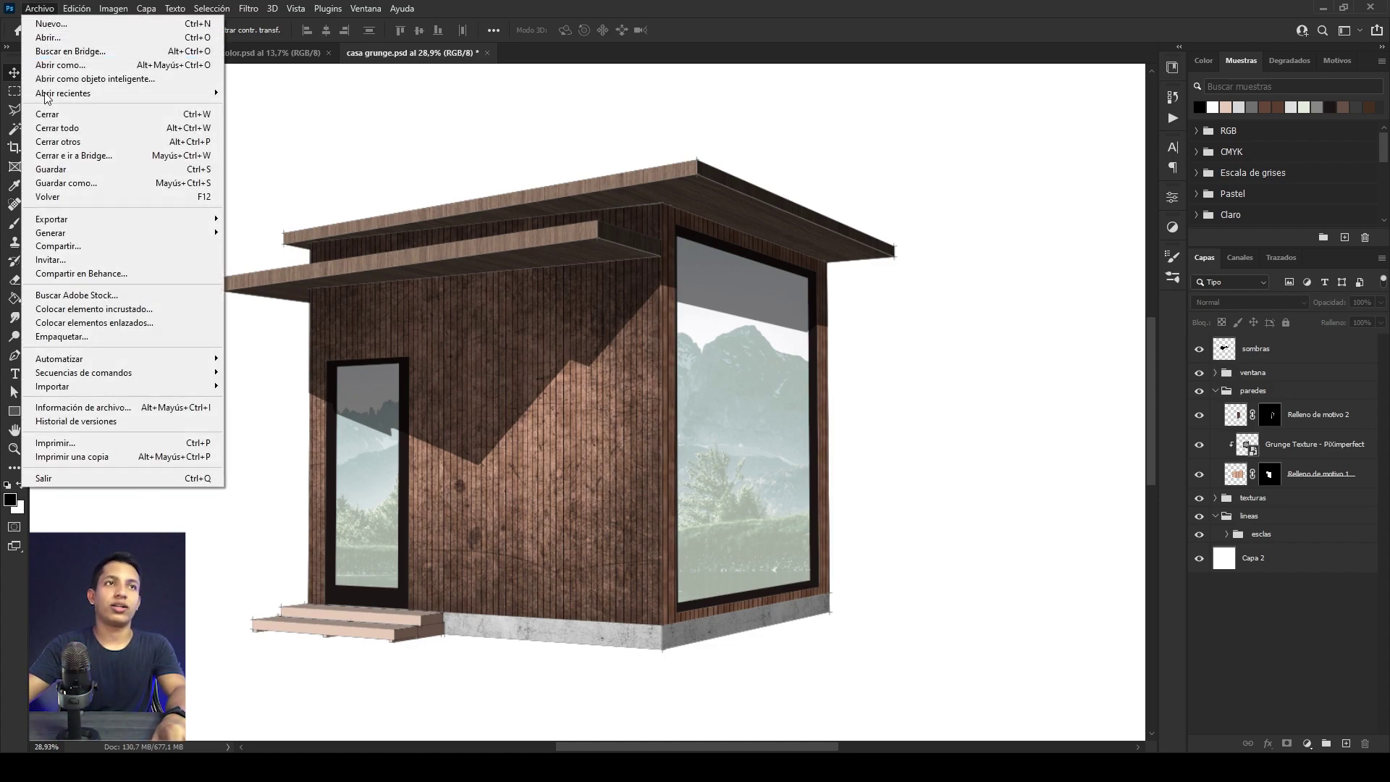
pyautogui.click(93, 310)
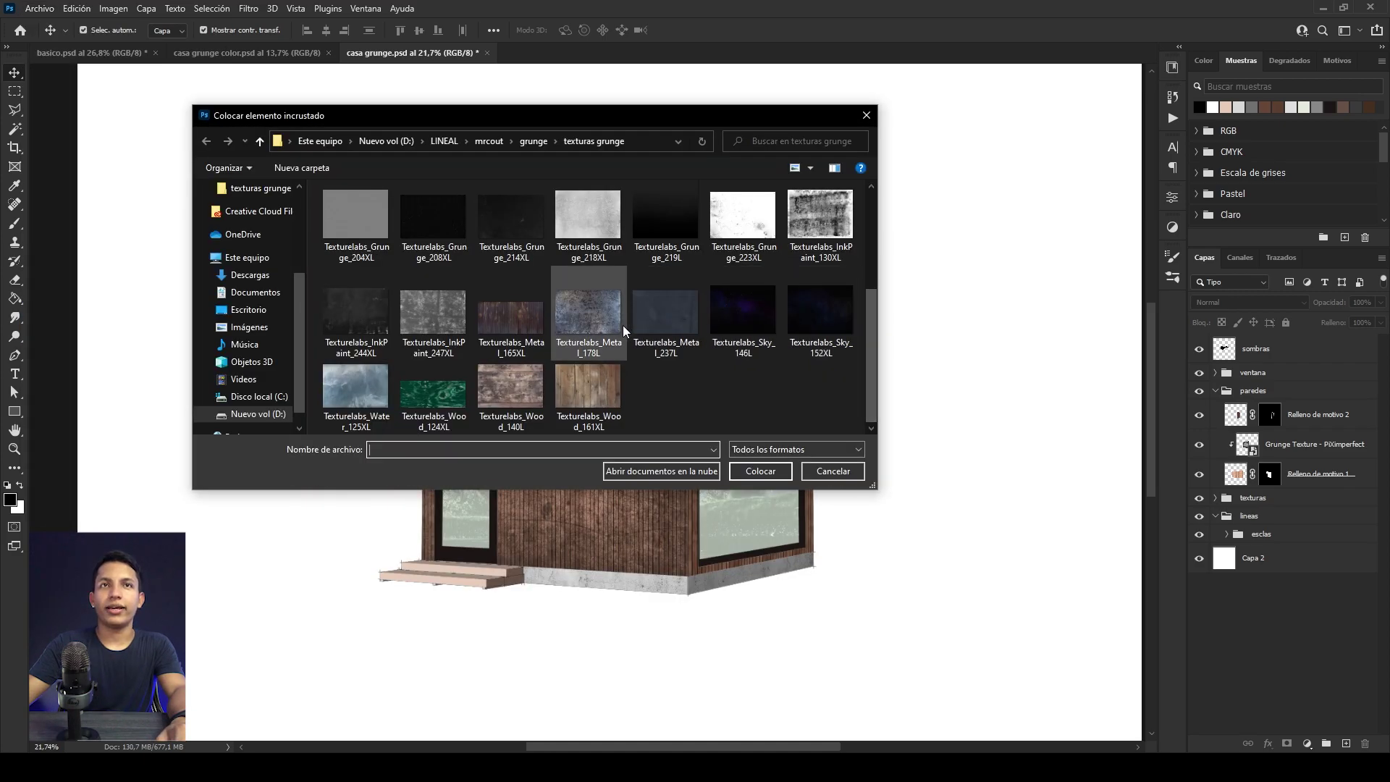
pyautogui.click(589, 312)
pyautogui.click(760, 472)
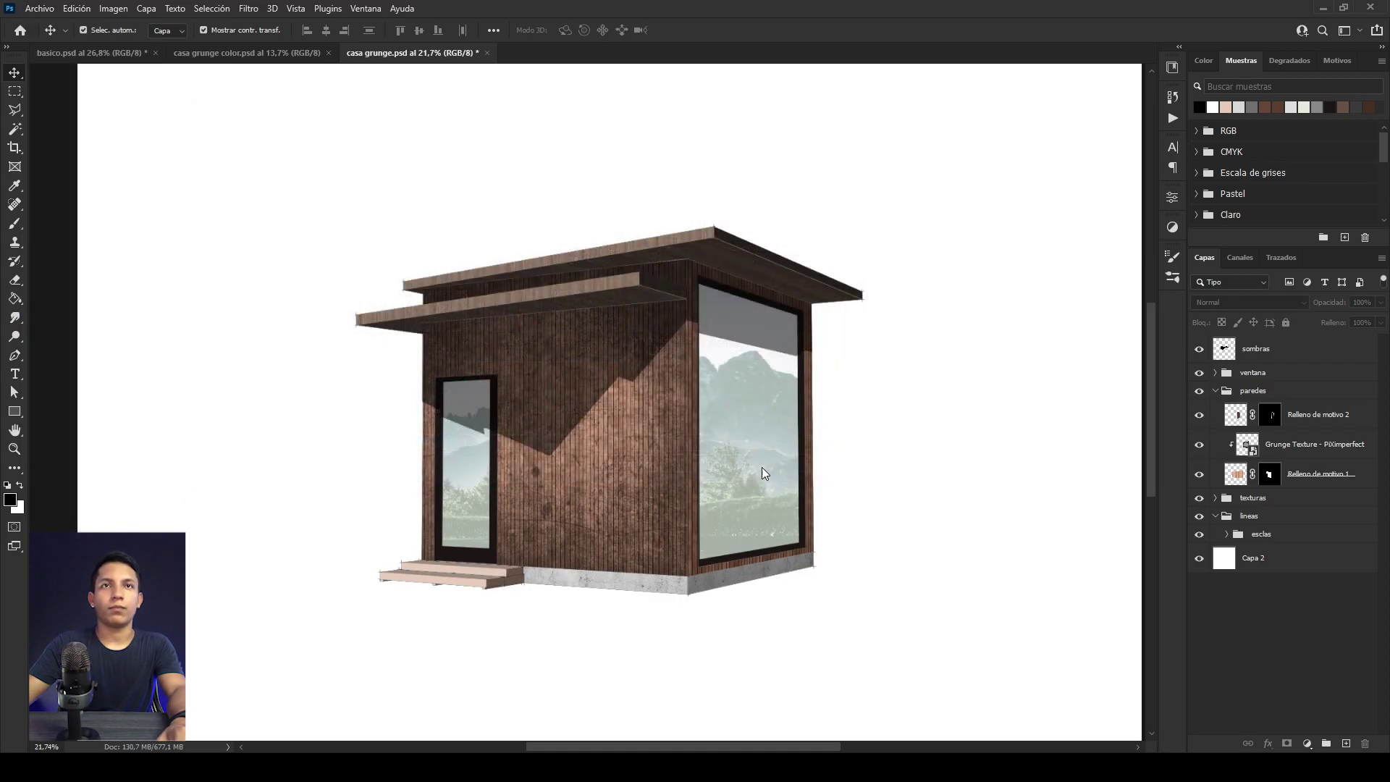
pyautogui.moveTo(825, 402); pyautogui.dragTo(919, 400)
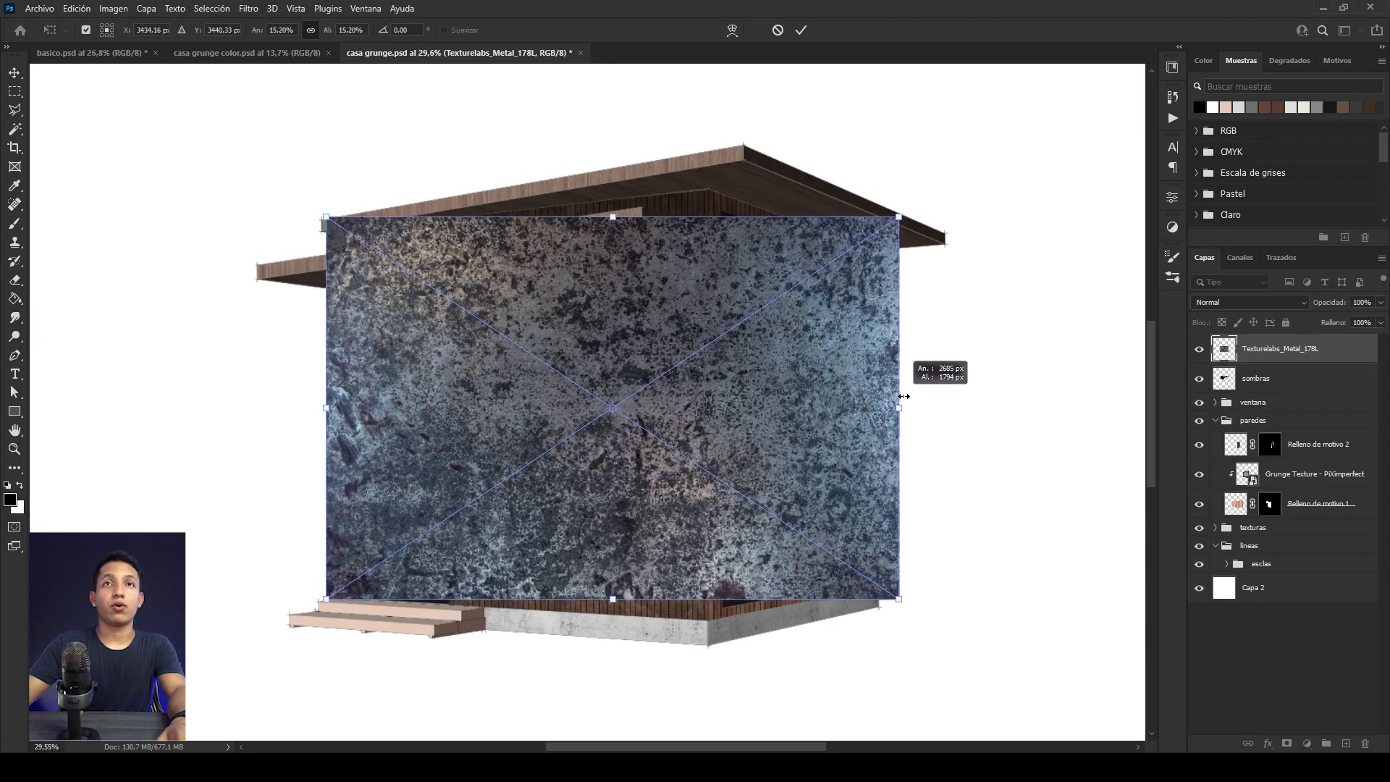
pyautogui.moveTo(898, 405); pyautogui.dragTo(940, 402)
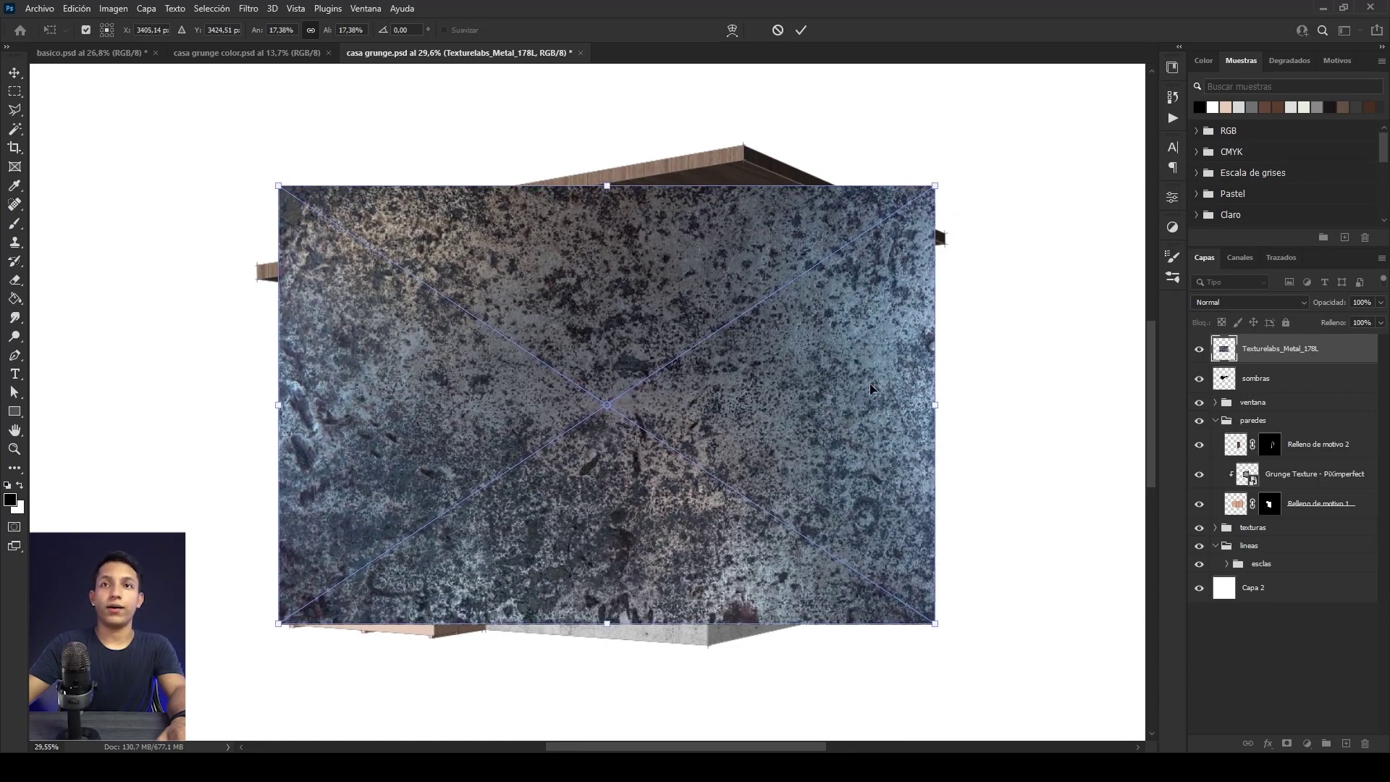
# Step: Distort the metal texture so its four corners follow the front wall's perspective, and apply the transformation
pyautogui.rightClick(782, 368)
pyautogui.click(818, 453)
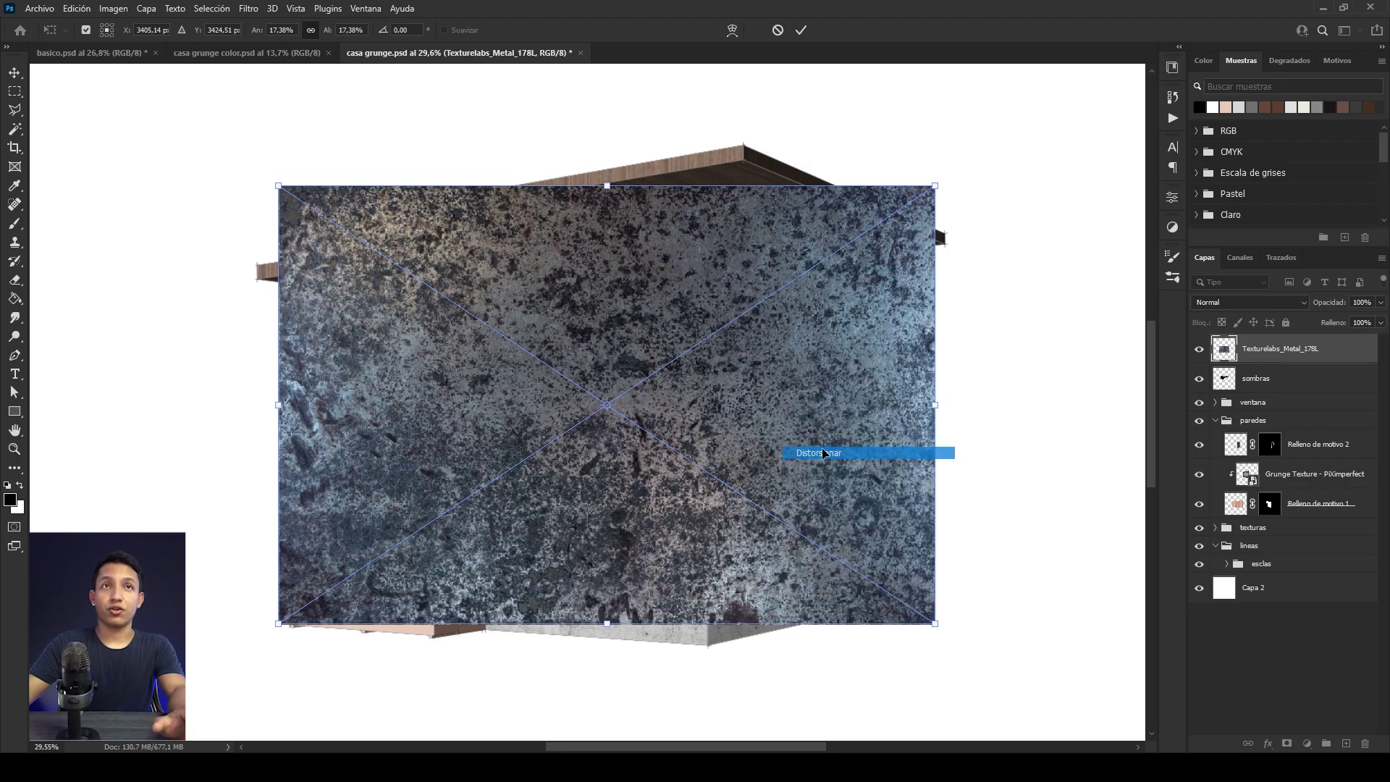
pyautogui.moveTo(279, 182); pyautogui.dragTo(289, 225)
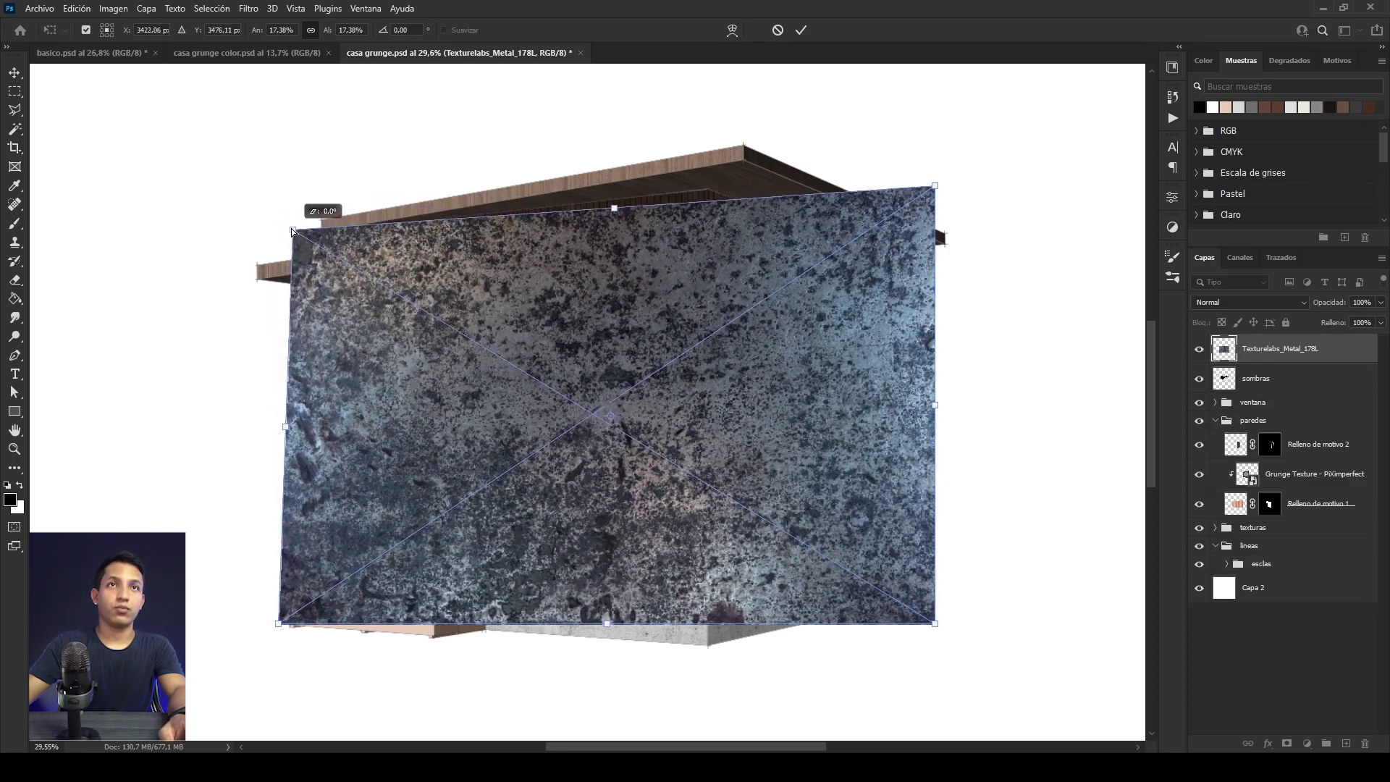
pyautogui.moveTo(932, 193); pyautogui.dragTo(871, 161)
pyautogui.moveTo(935, 624); pyautogui.dragTo(821, 622)
pyautogui.moveTo(279, 624); pyautogui.dragTo(340, 603)
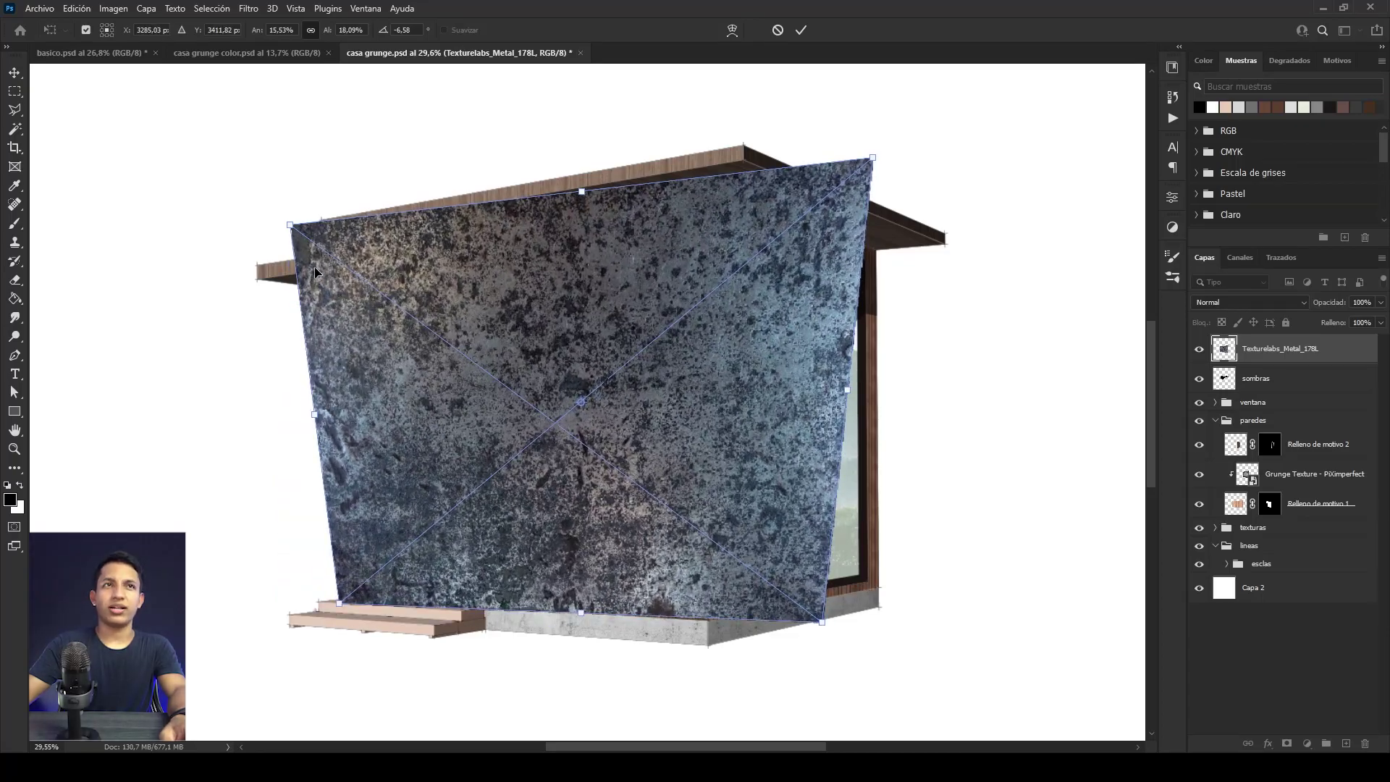
pyautogui.moveTo(291, 225); pyautogui.dragTo(342, 257)
pyautogui.press('Return')
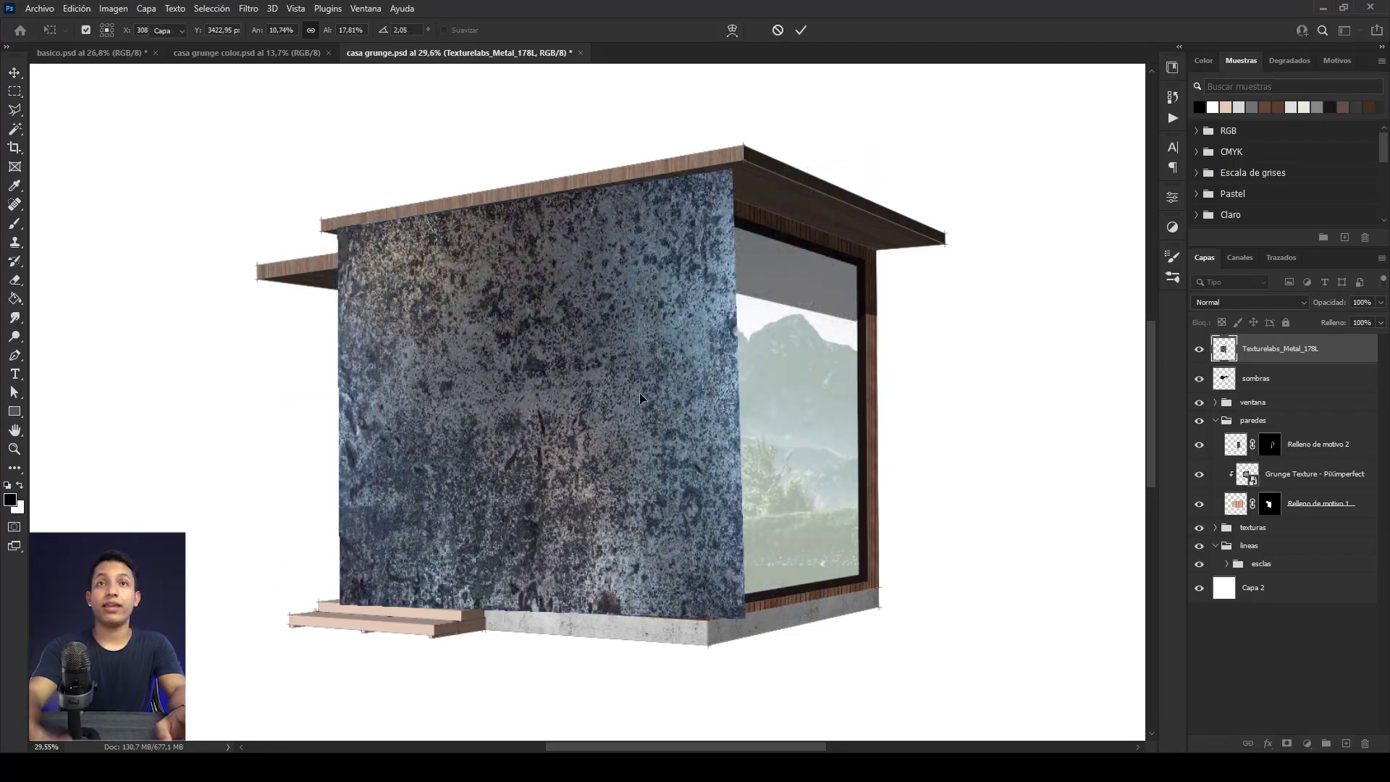
# Step: Clip the Texturelabs_Metal_178L layer above the grunge texture in the paredes group, using Trama blending at 42% opacity
pyautogui.moveTo(1285, 351); pyautogui.dragTo(1296, 460)
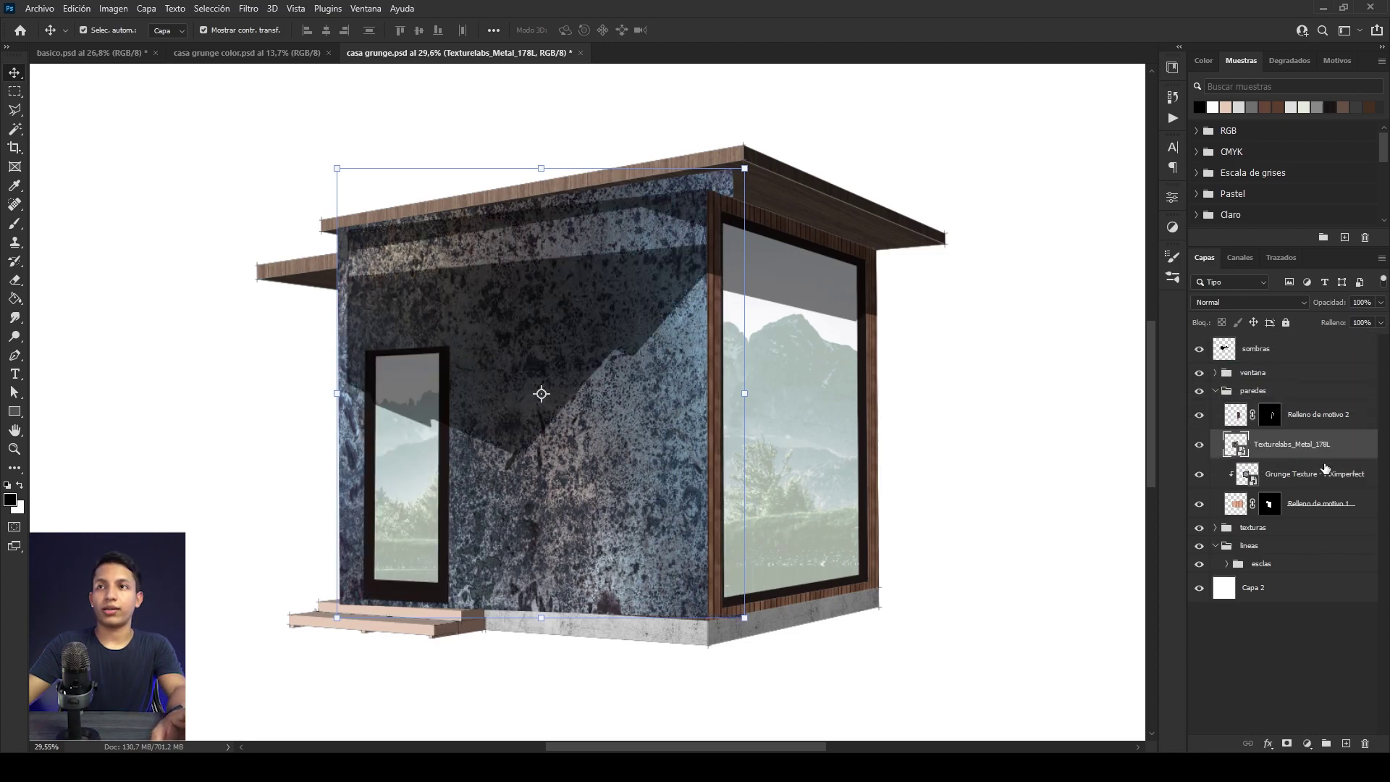
pyautogui.keyDown('alt'); pyautogui.click(1263, 456); pyautogui.keyUp('alt')
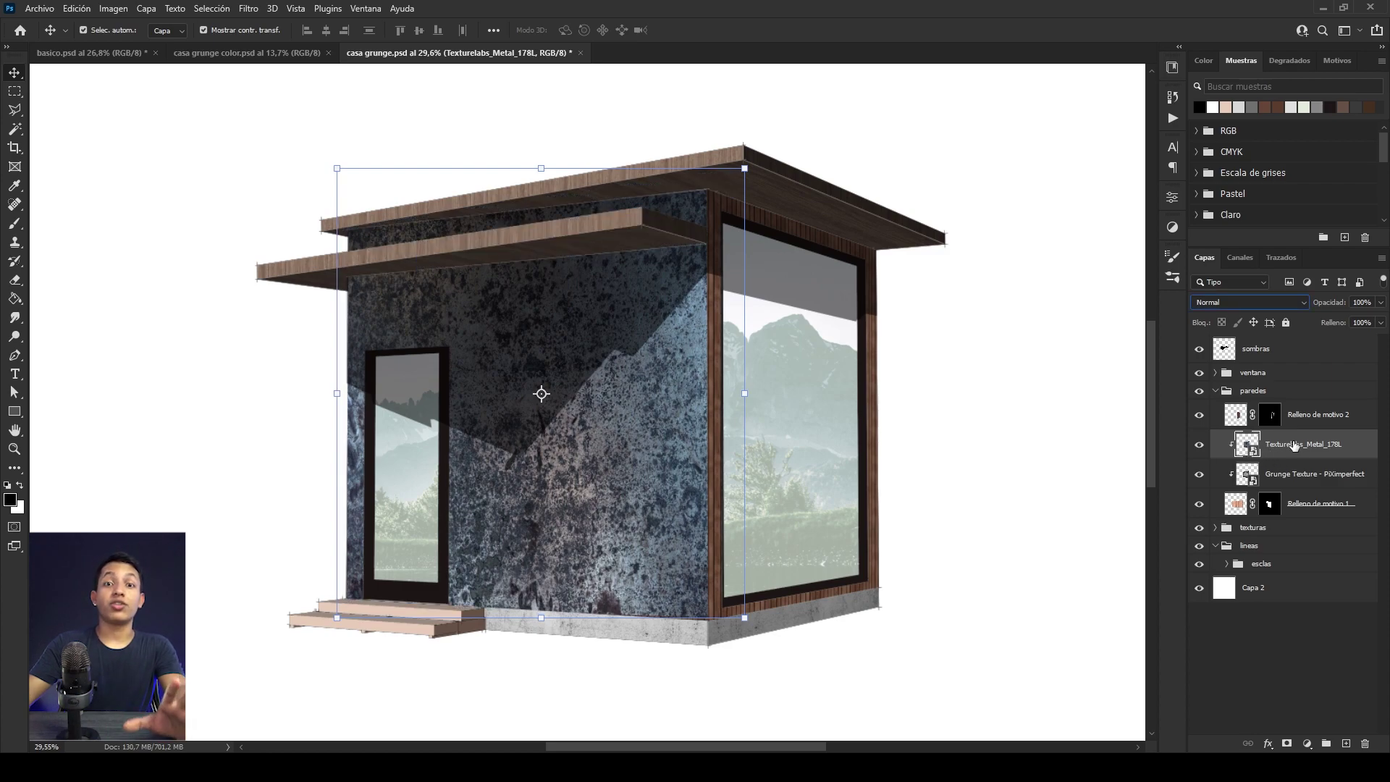
pyautogui.click(1253, 304)
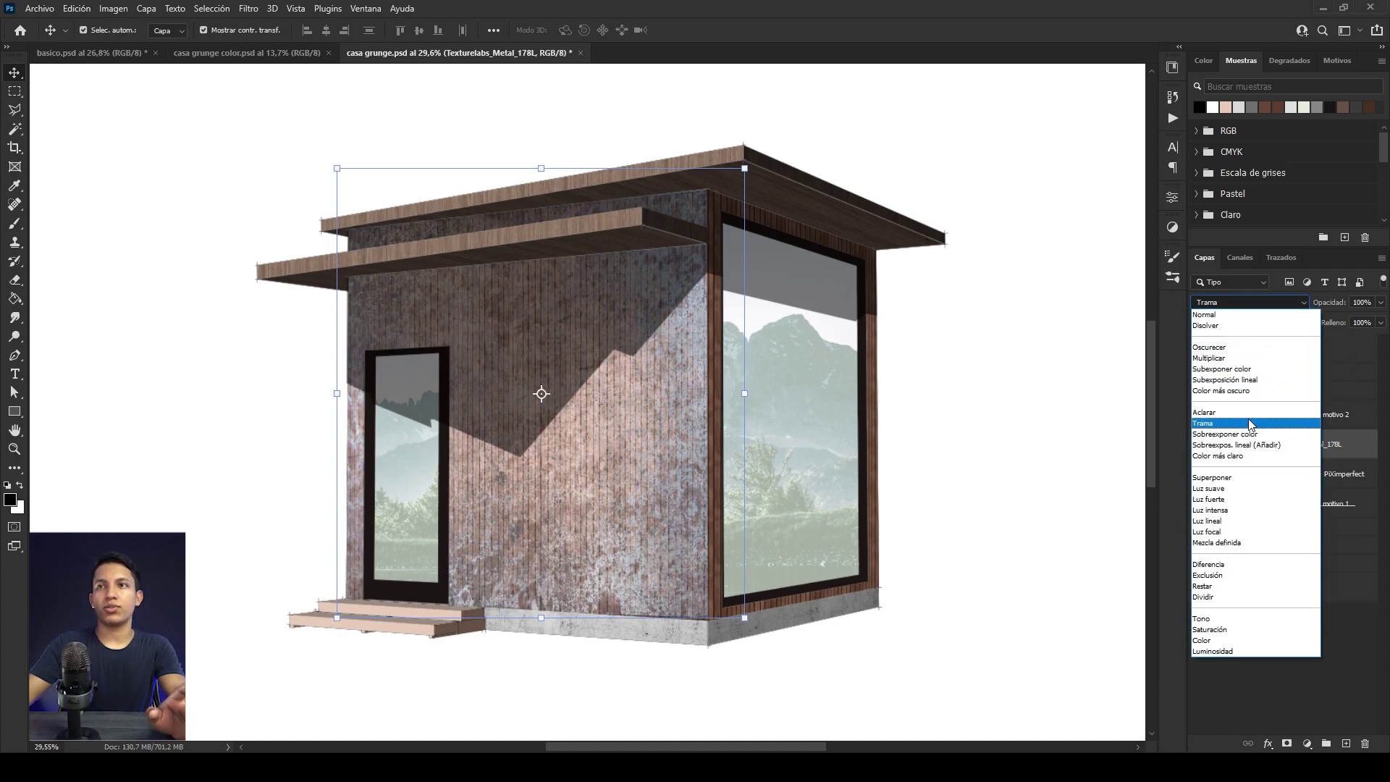
pyautogui.click(1245, 423)
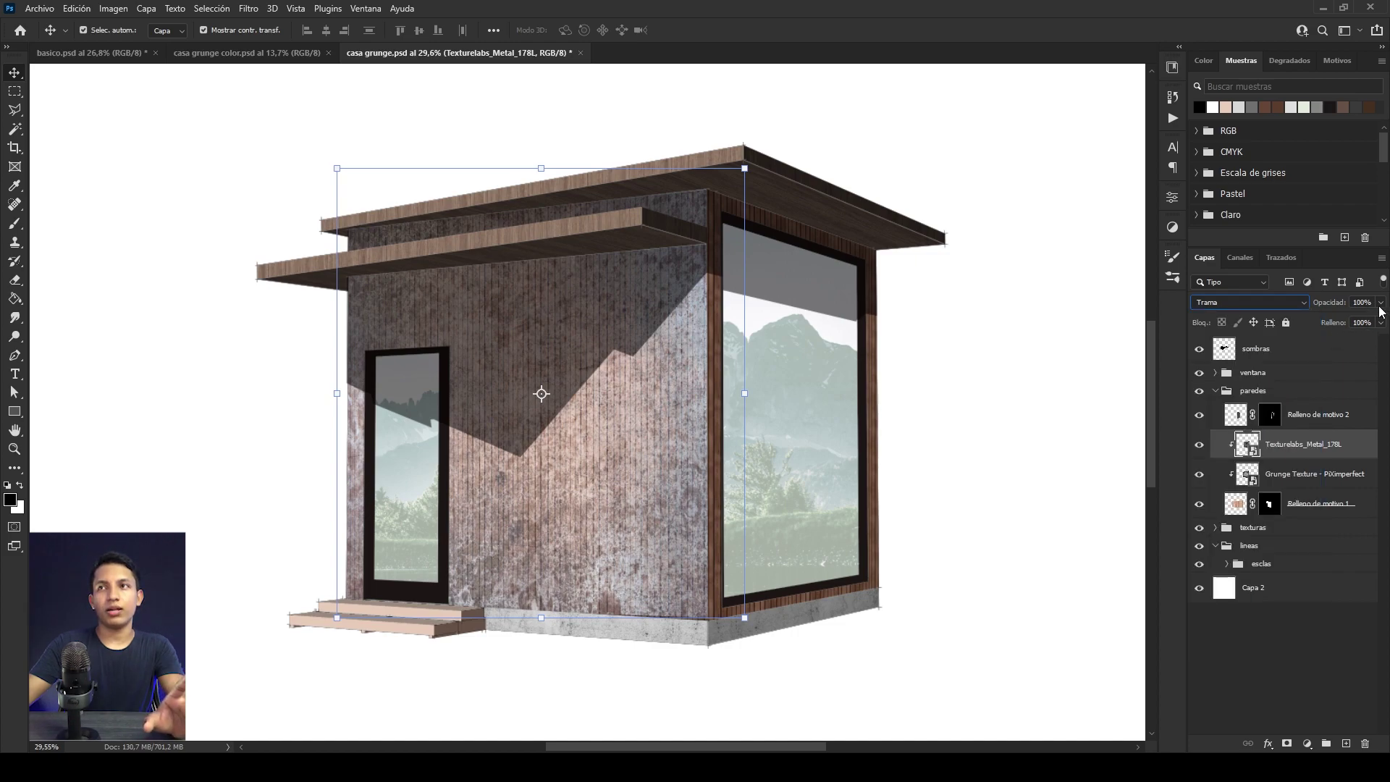
pyautogui.moveTo(1383, 313); pyautogui.dragTo(1341, 322)
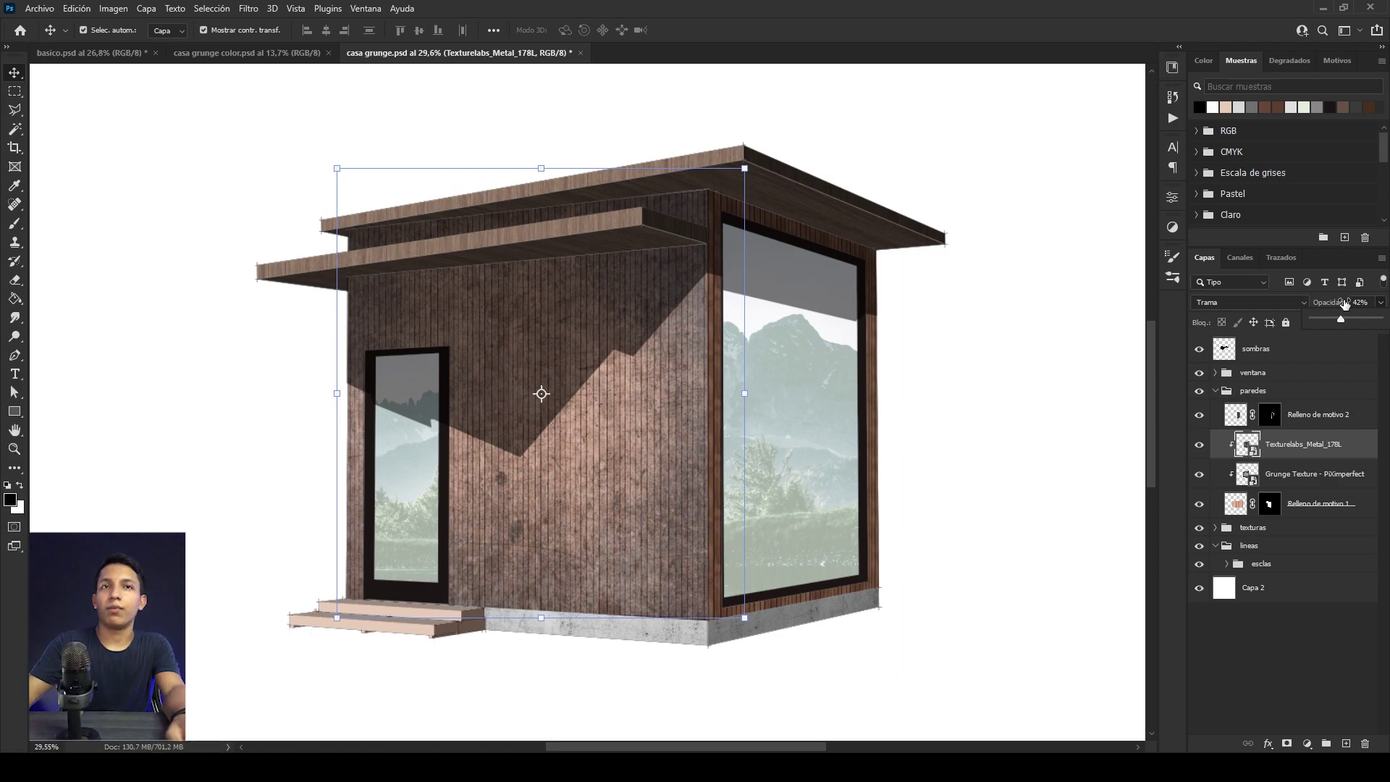
# Step: Place the image Texturelabs_Grunge_197XL as an embedded element and scale it down over the house
pyautogui.click(40, 9)
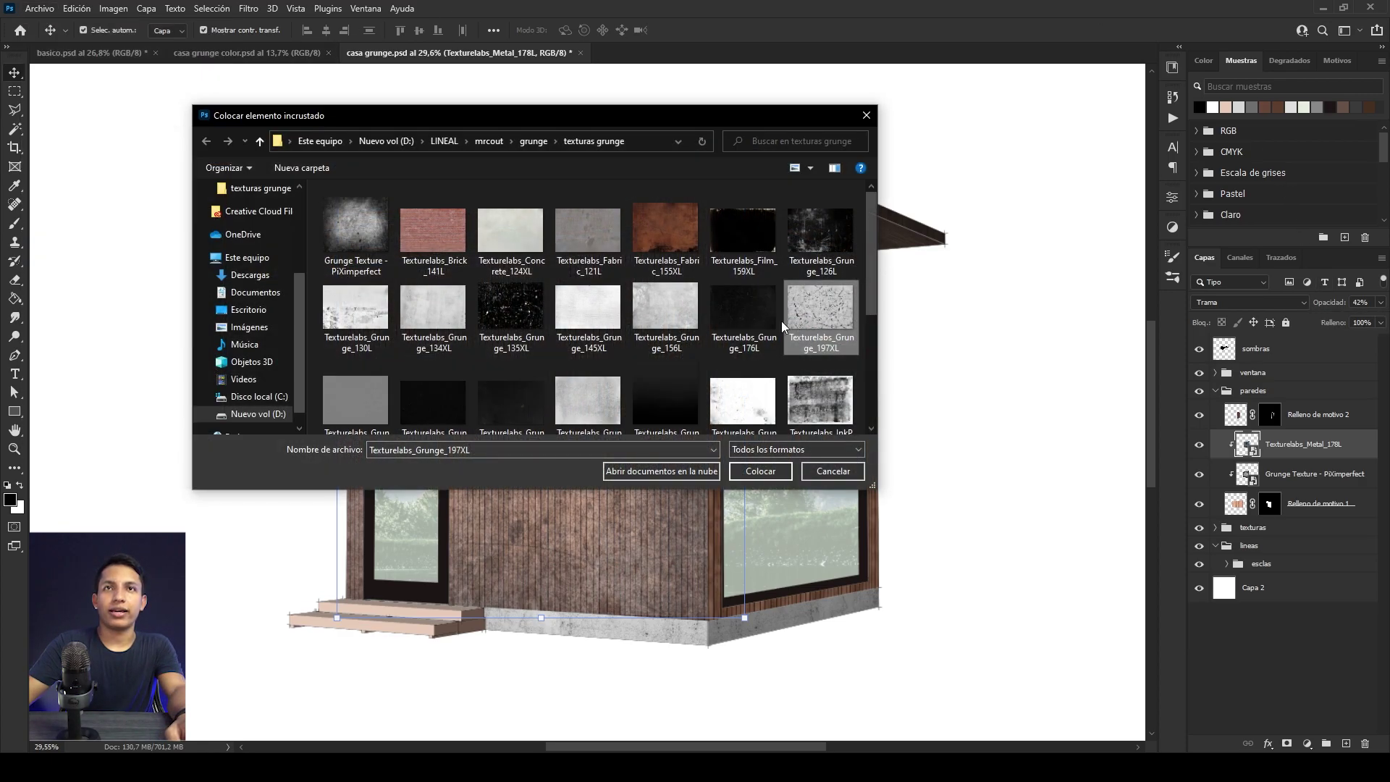
pyautogui.click(759, 470)
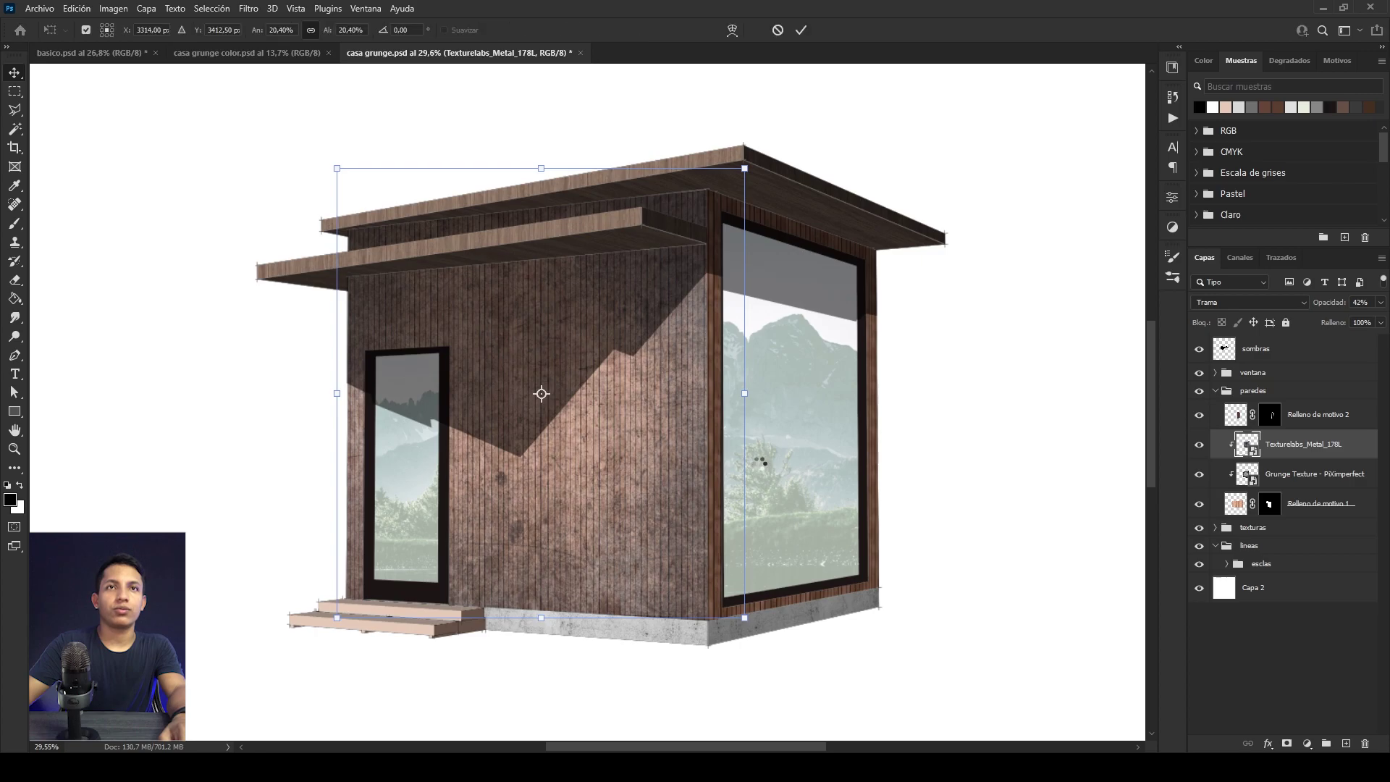
pyautogui.scroll(-2, 719, 418)
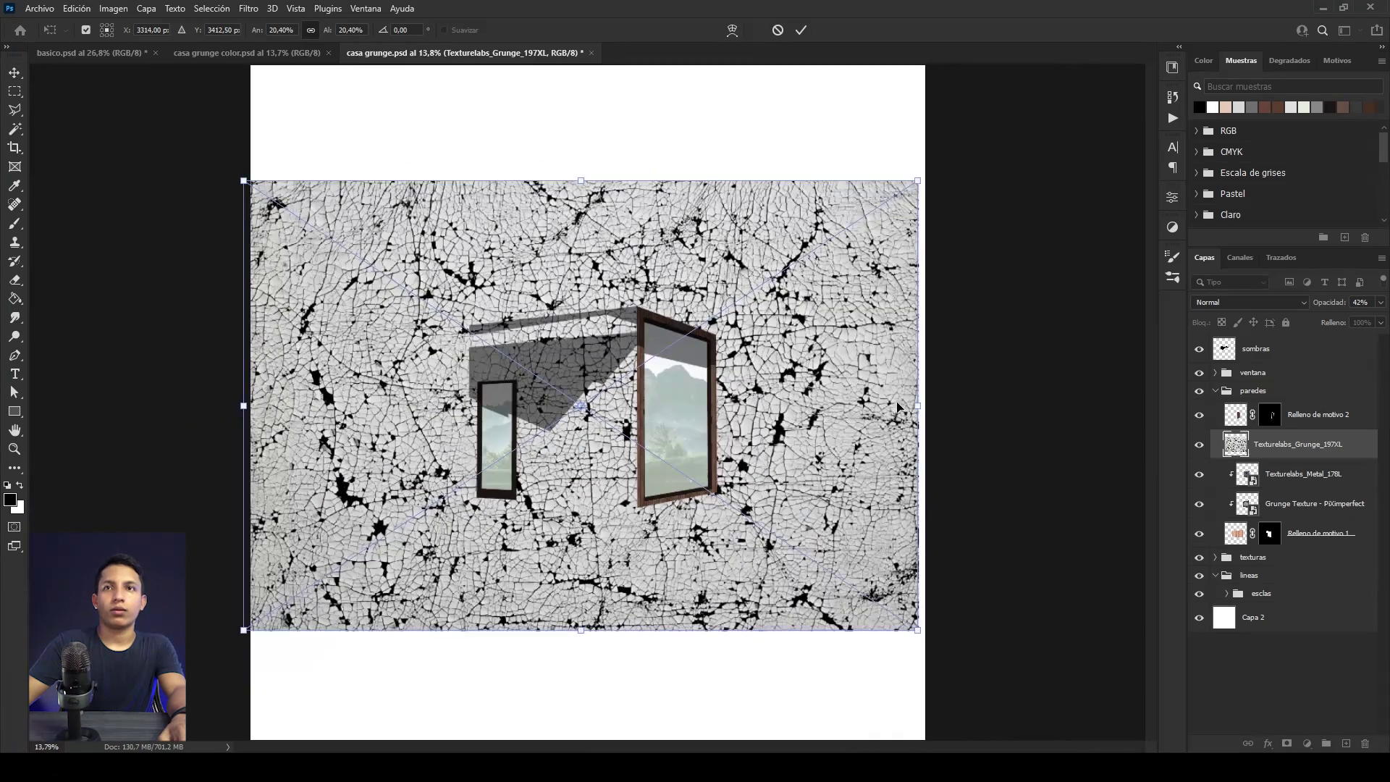
pyautogui.moveTo(920, 405); pyautogui.dragTo(715, 406)
pyautogui.moveTo(244, 406); pyautogui.dragTo(426, 406)
pyautogui.scroll(1, 505, 425)
pyautogui.scroll(4, 558, 435)
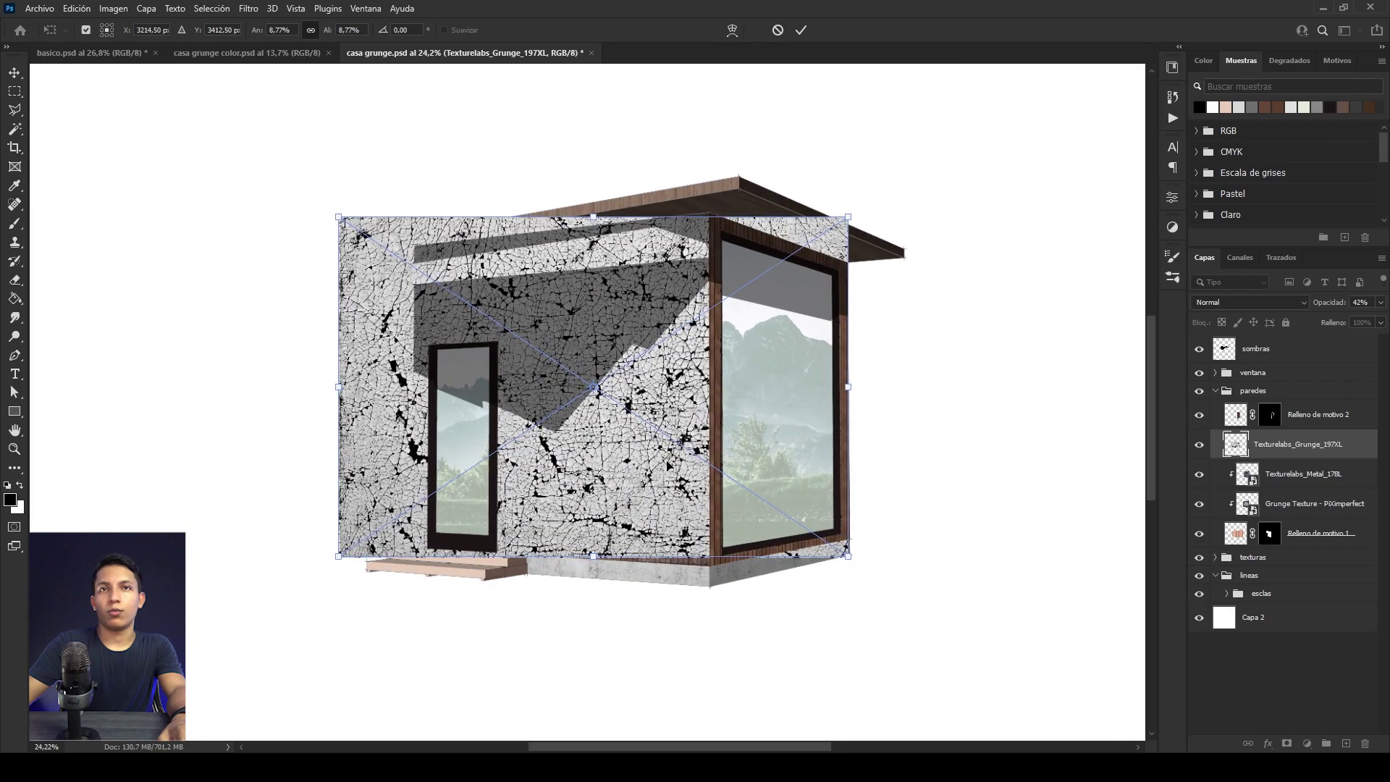
pyautogui.moveTo(594, 558); pyautogui.dragTo(594, 571)
pyautogui.moveTo(586, 216); pyautogui.dragTo(587, 211)
# Step: Distort the cracked texture so its corners follow the front wall's perspective, apply the transformation, and set the layer's opacity to 100%
pyautogui.rightClick(593, 241)
pyautogui.click(661, 332)
pyautogui.moveTo(324, 212); pyautogui.dragTo(328, 268)
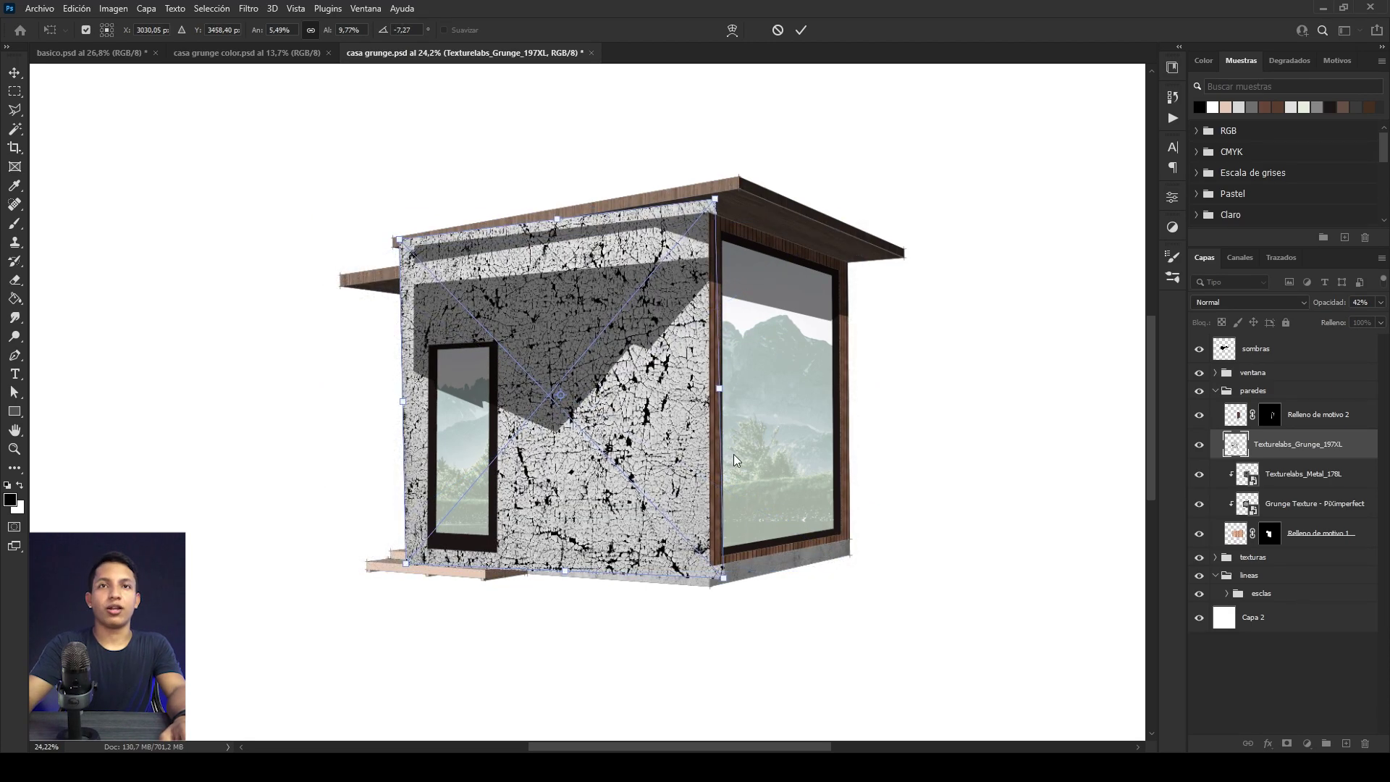
pyautogui.press('Return')
pyautogui.press('0')
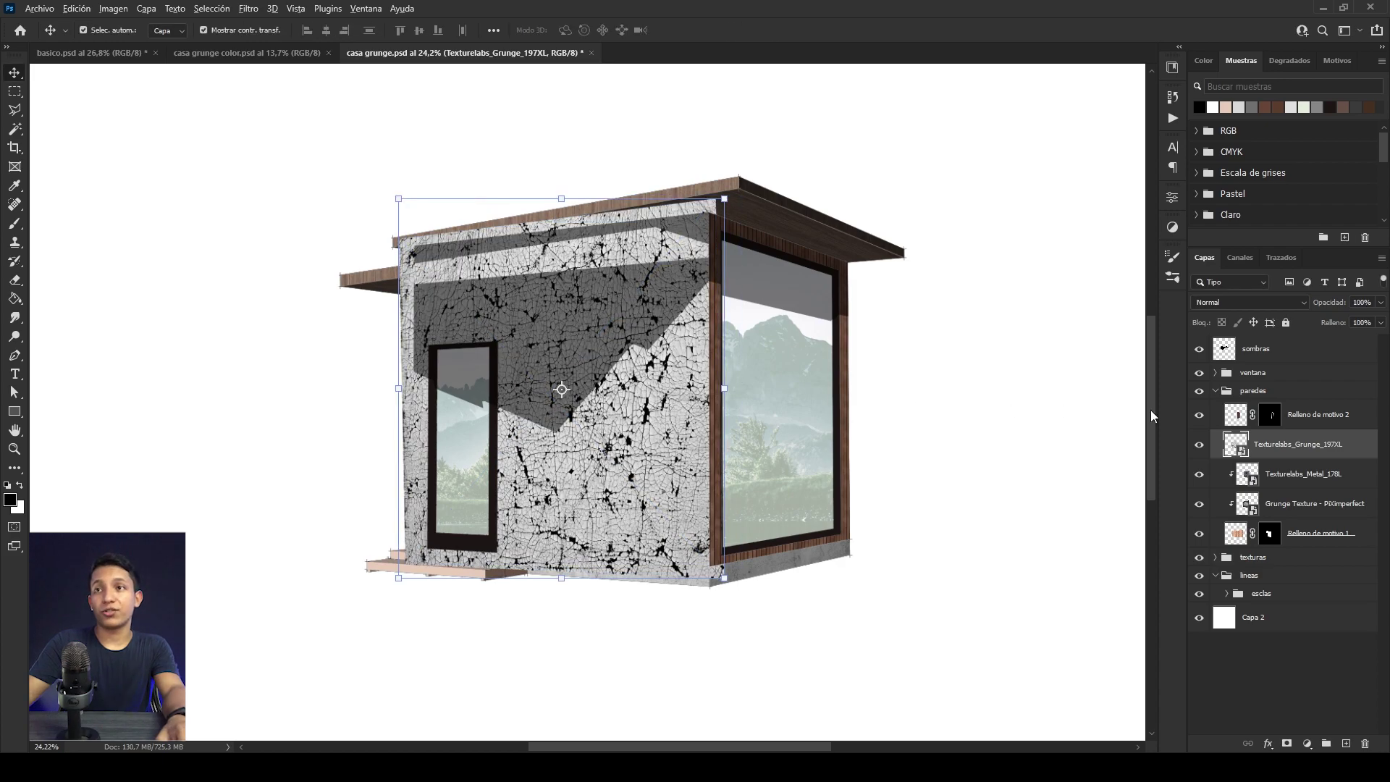
# Step: Clip the Texturelabs_Grunge_197XL layer to the wall and set it to Multiplicar at 30% opacity
pyautogui.keyDown('alt'); pyautogui.click(1237, 459); pyautogui.keyUp('alt')
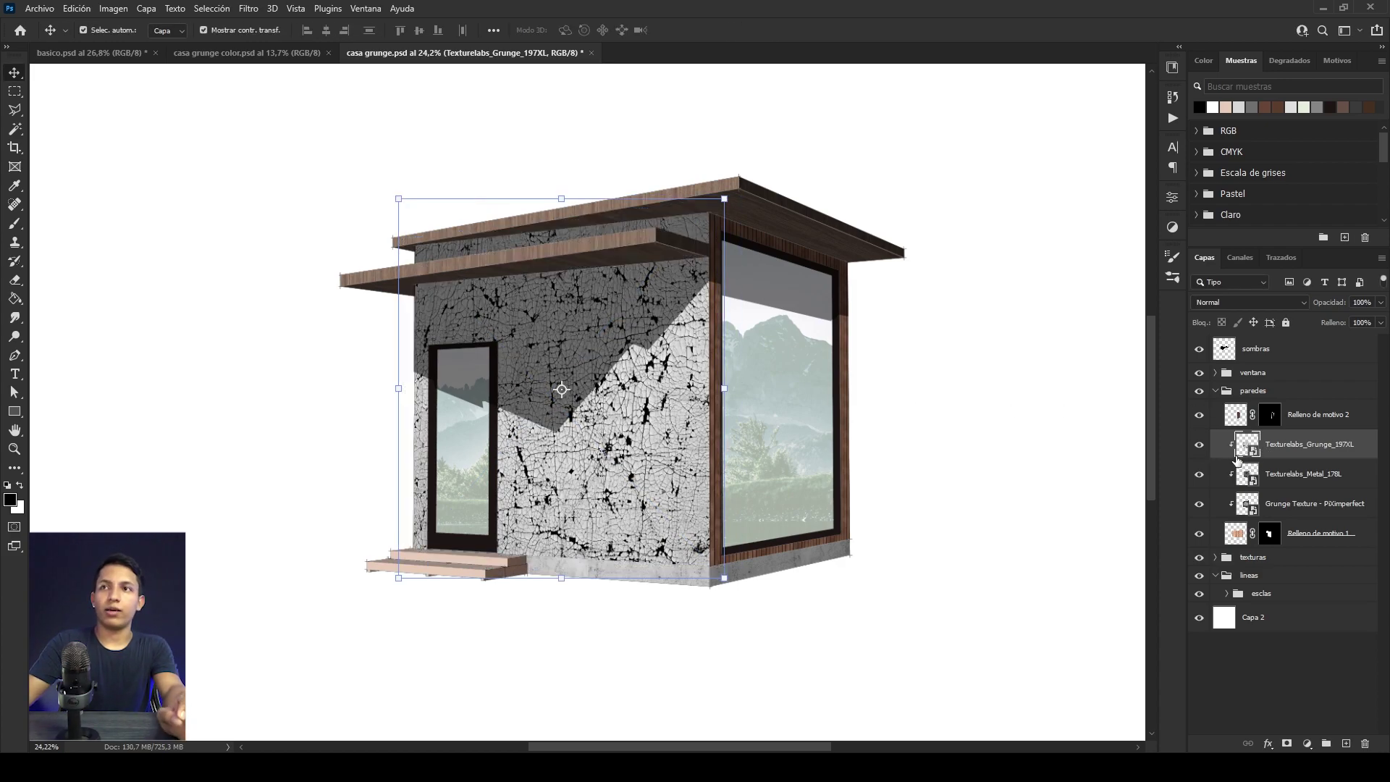
pyautogui.click(1235, 303)
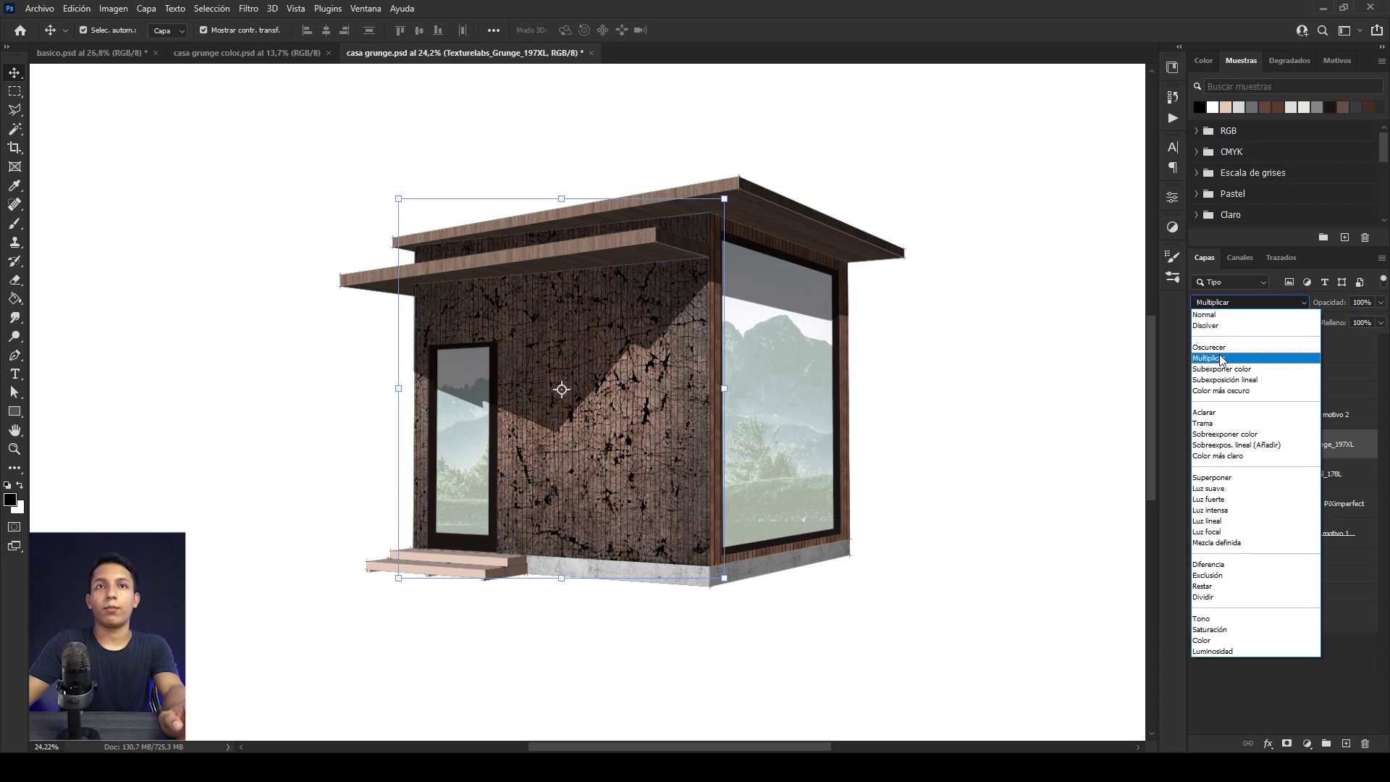
pyautogui.click(1220, 359)
pyautogui.moveTo(1380, 304); pyautogui.dragTo(1331, 327)
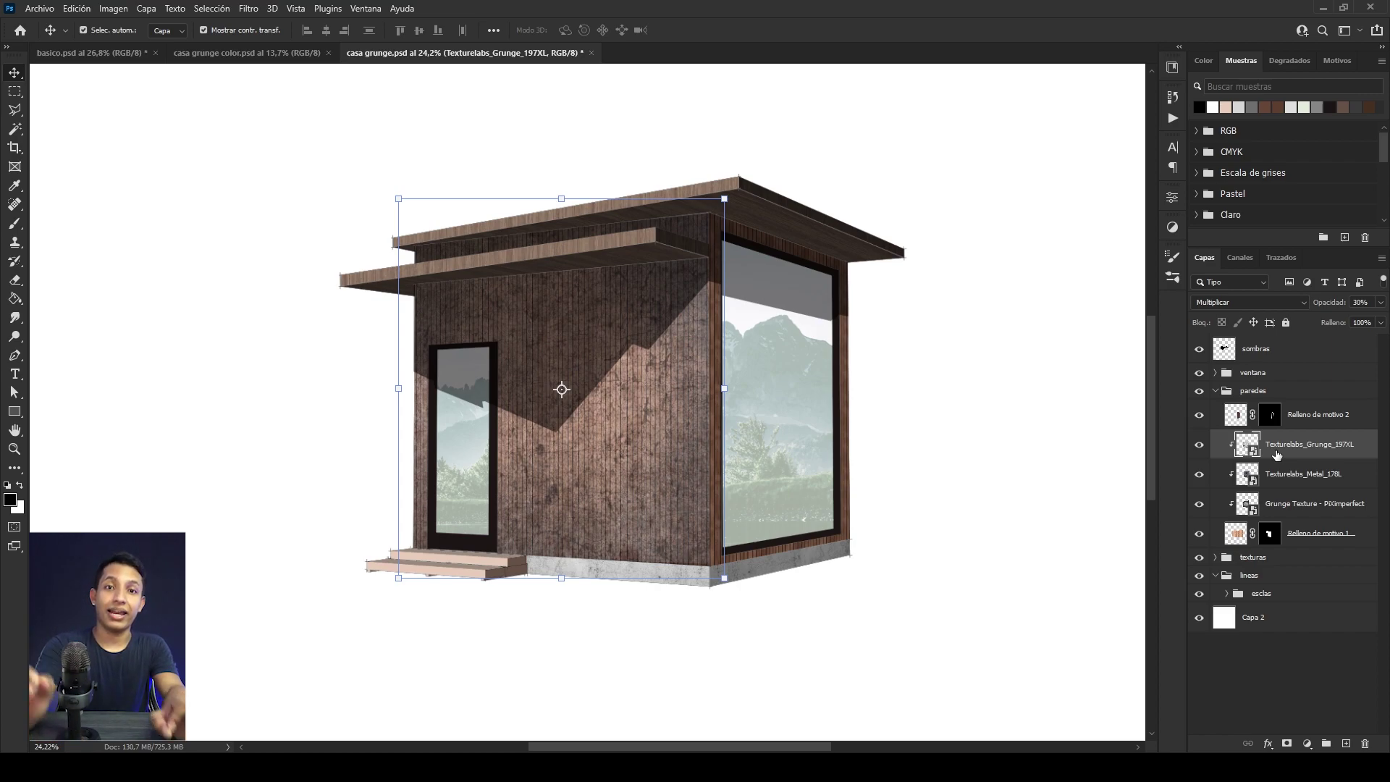
# Step: Apply a Levels adjustment to the Texturelabs_Grunge_197XL layer with the white input level at 87
pyautogui.hotkey('ctrl', 'l')
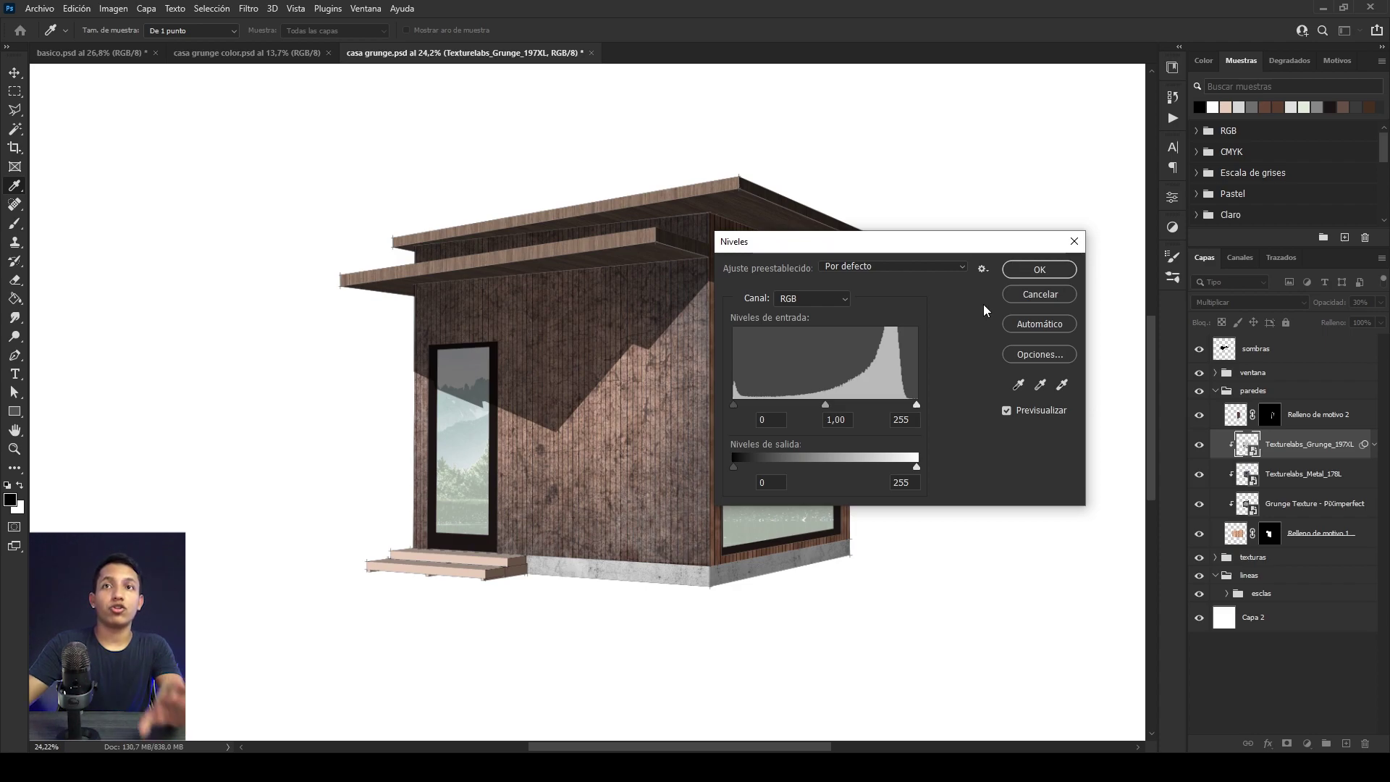
pyautogui.moveTo(915, 404); pyautogui.dragTo(828, 402)
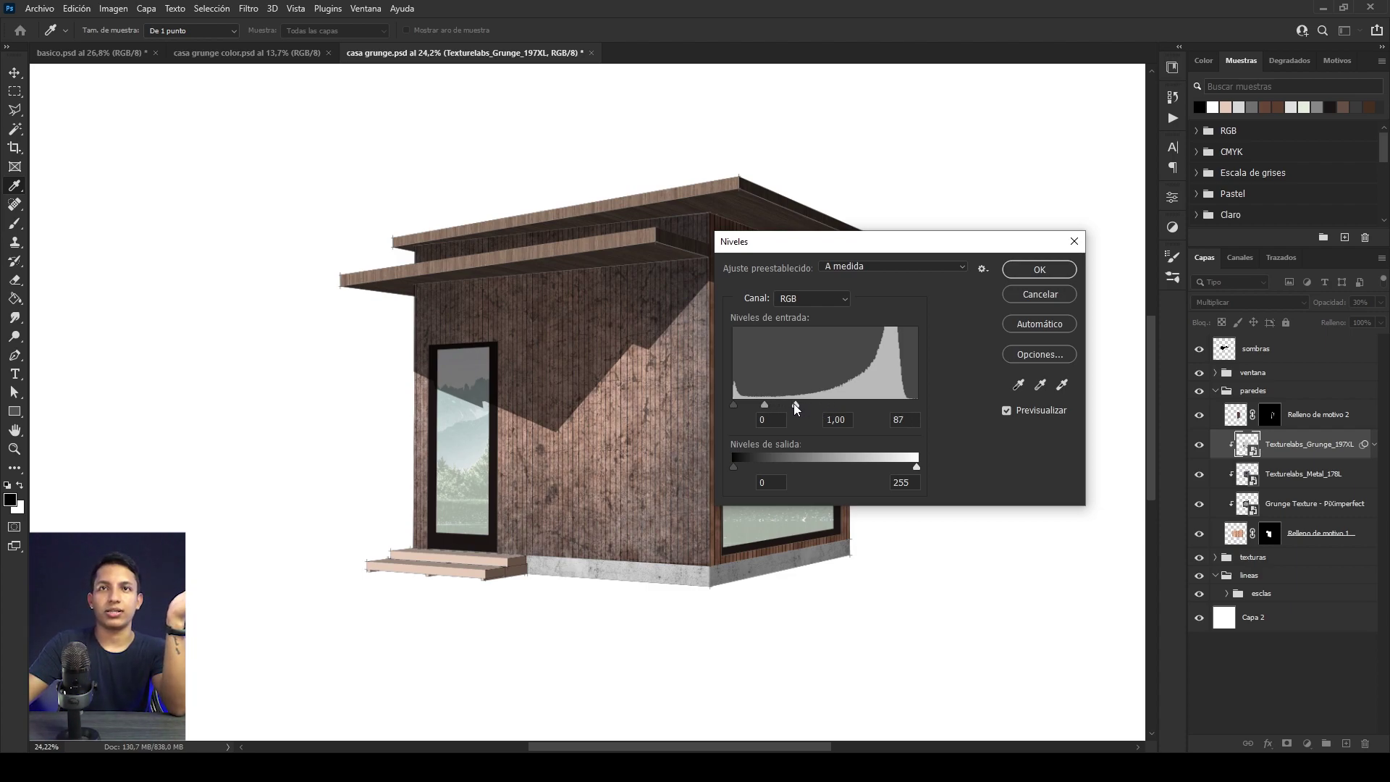
pyautogui.click(1039, 269)
pyautogui.press('v')
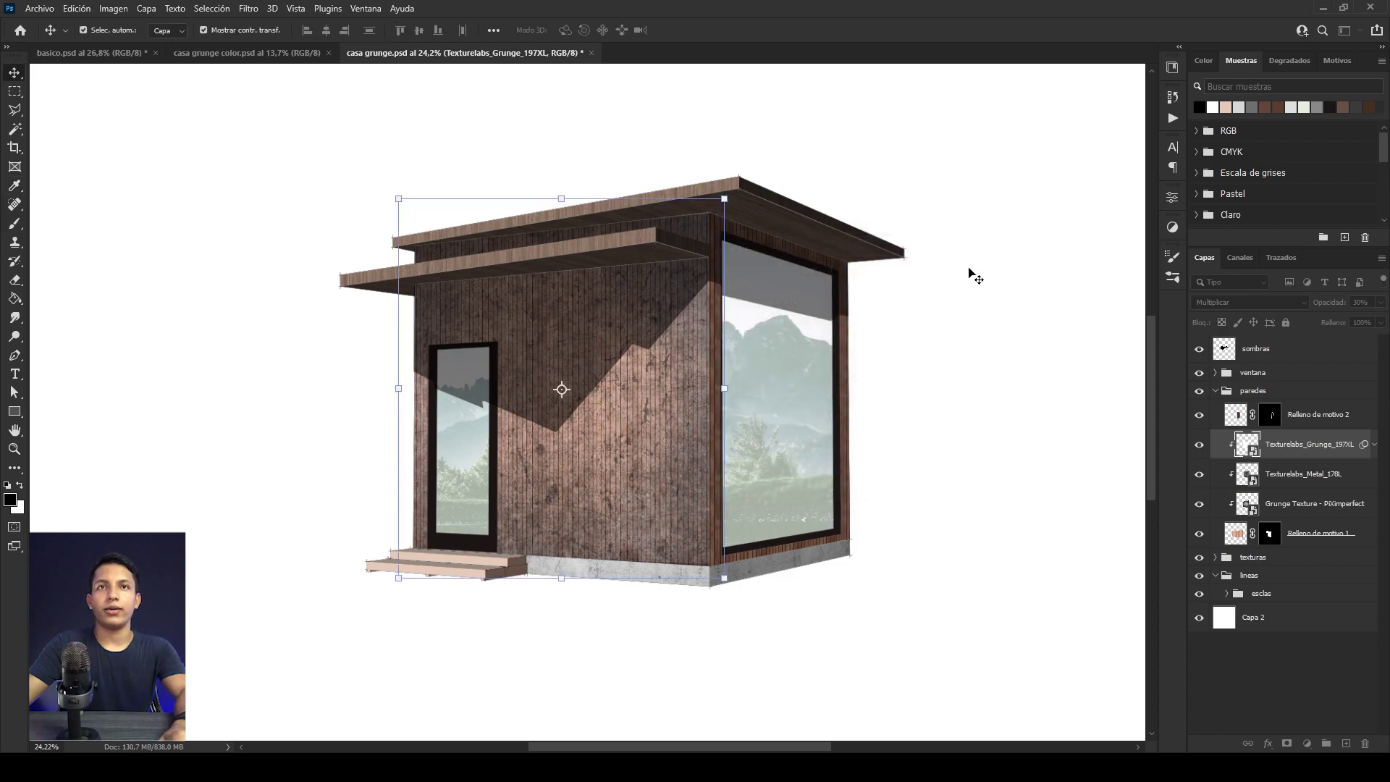
# Step: Lower the Texturelabs_Grunge_197XL layer's opacity to 24% and deselect the layer
pyautogui.scroll(5, 589, 502)
pyautogui.scroll(3, 786, 219)
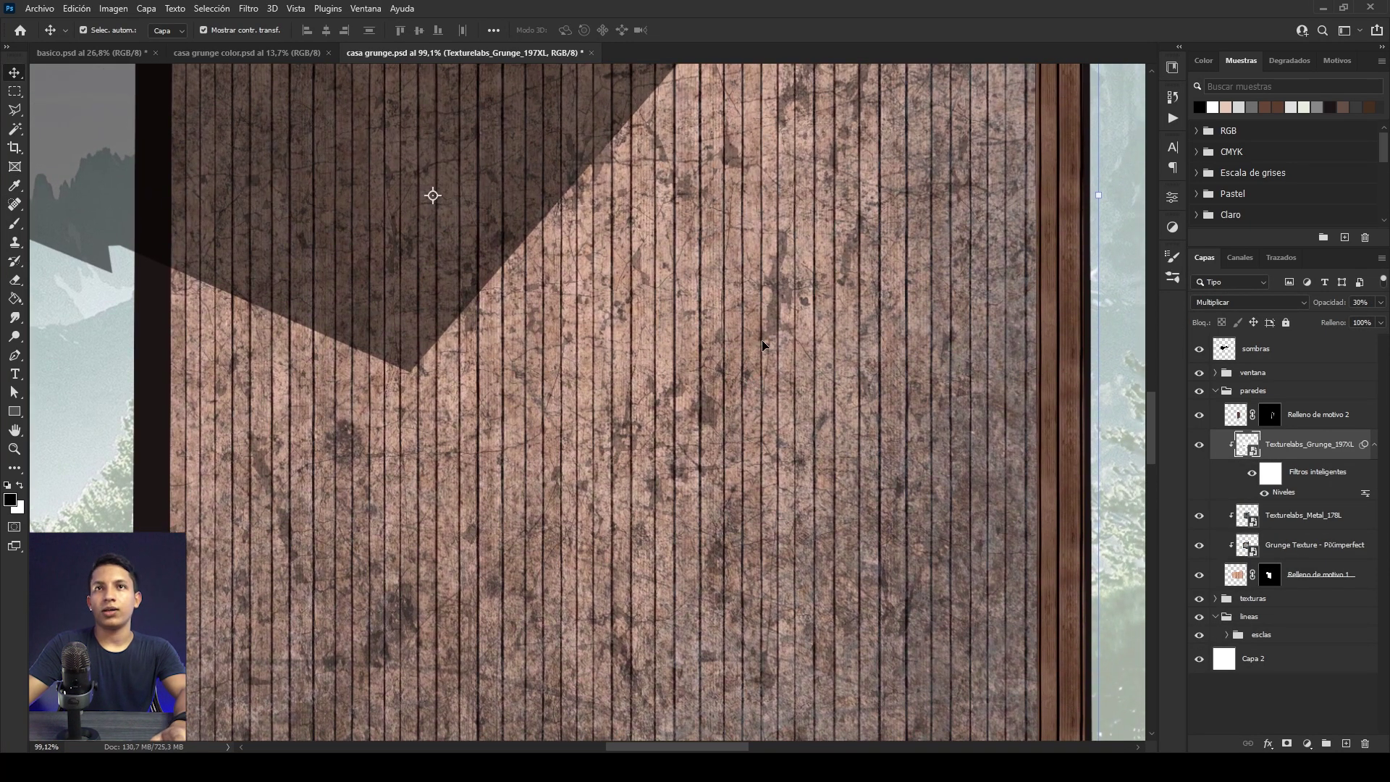
pyautogui.scroll(-5, 745, 379)
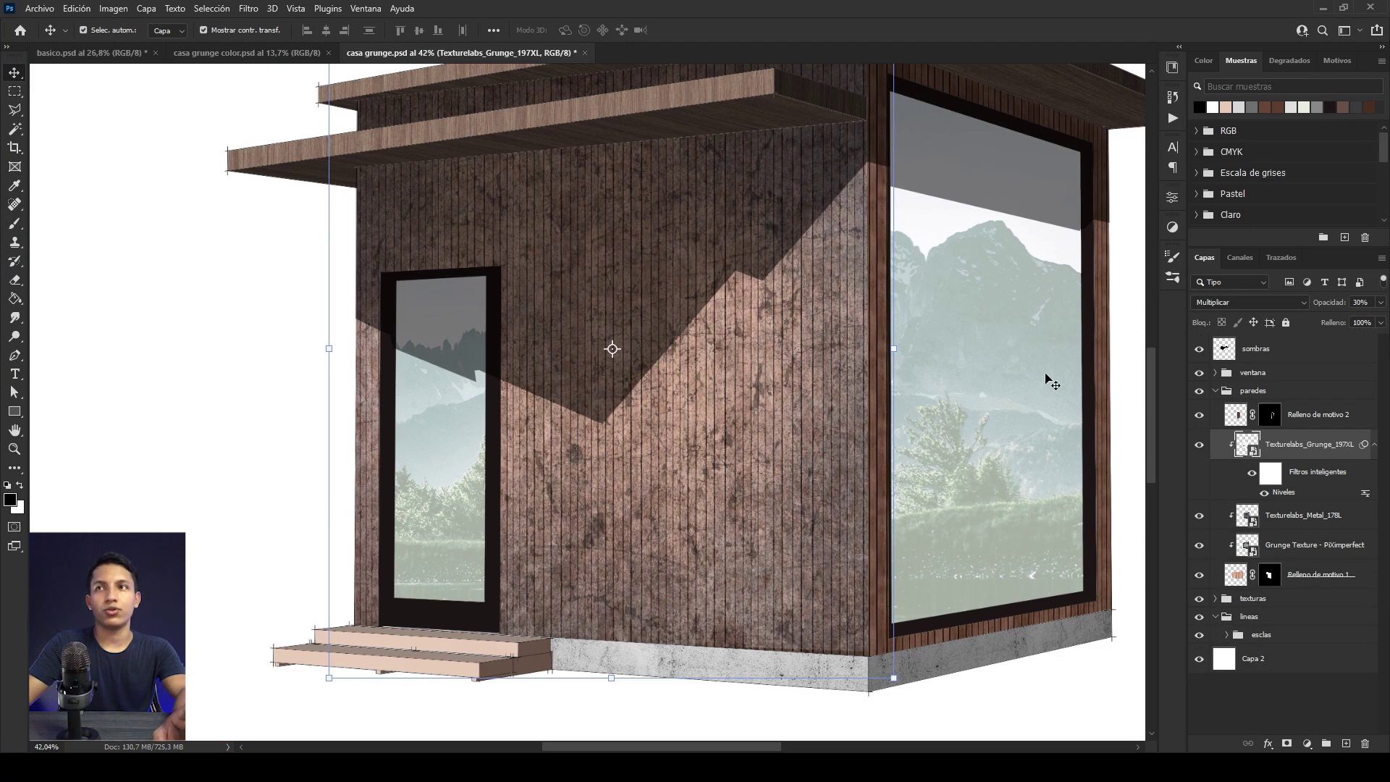
pyautogui.click(1381, 302)
pyautogui.moveTo(1333, 320); pyautogui.dragTo(1328, 319)
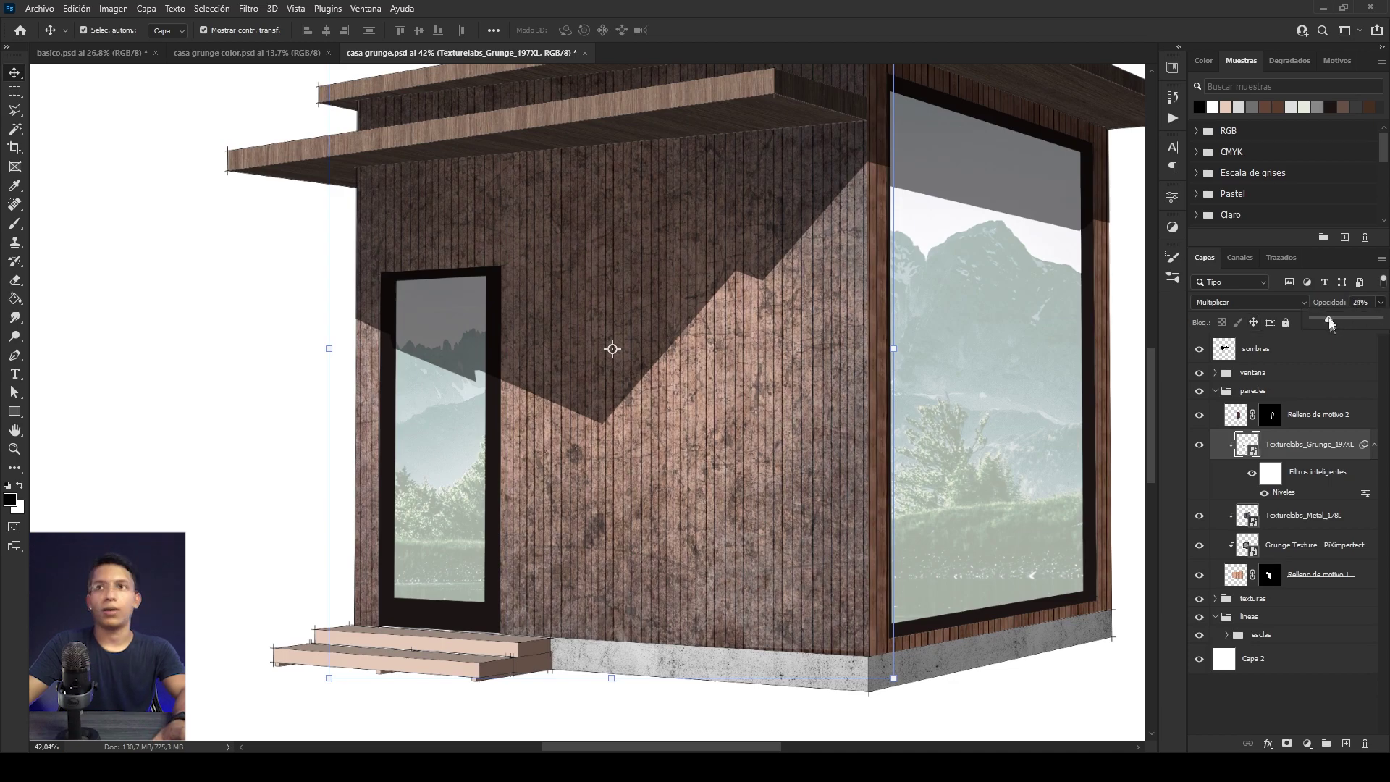
pyautogui.scroll(-5, 768, 317)
pyautogui.click(960, 404)
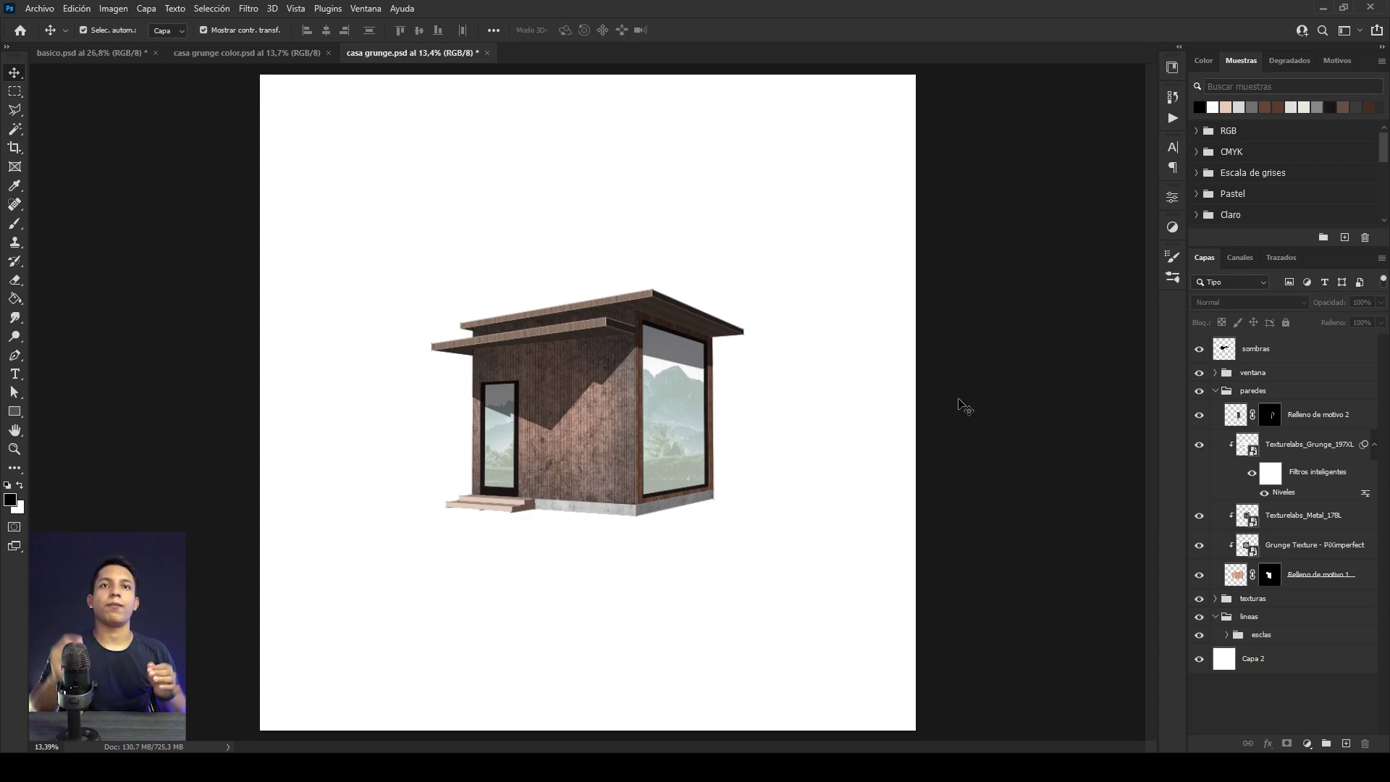
# Step: Create a new layer above Texturelabs_Grunge_197XL and name it pinceles grunge
pyautogui.scroll(5, 724, 382)
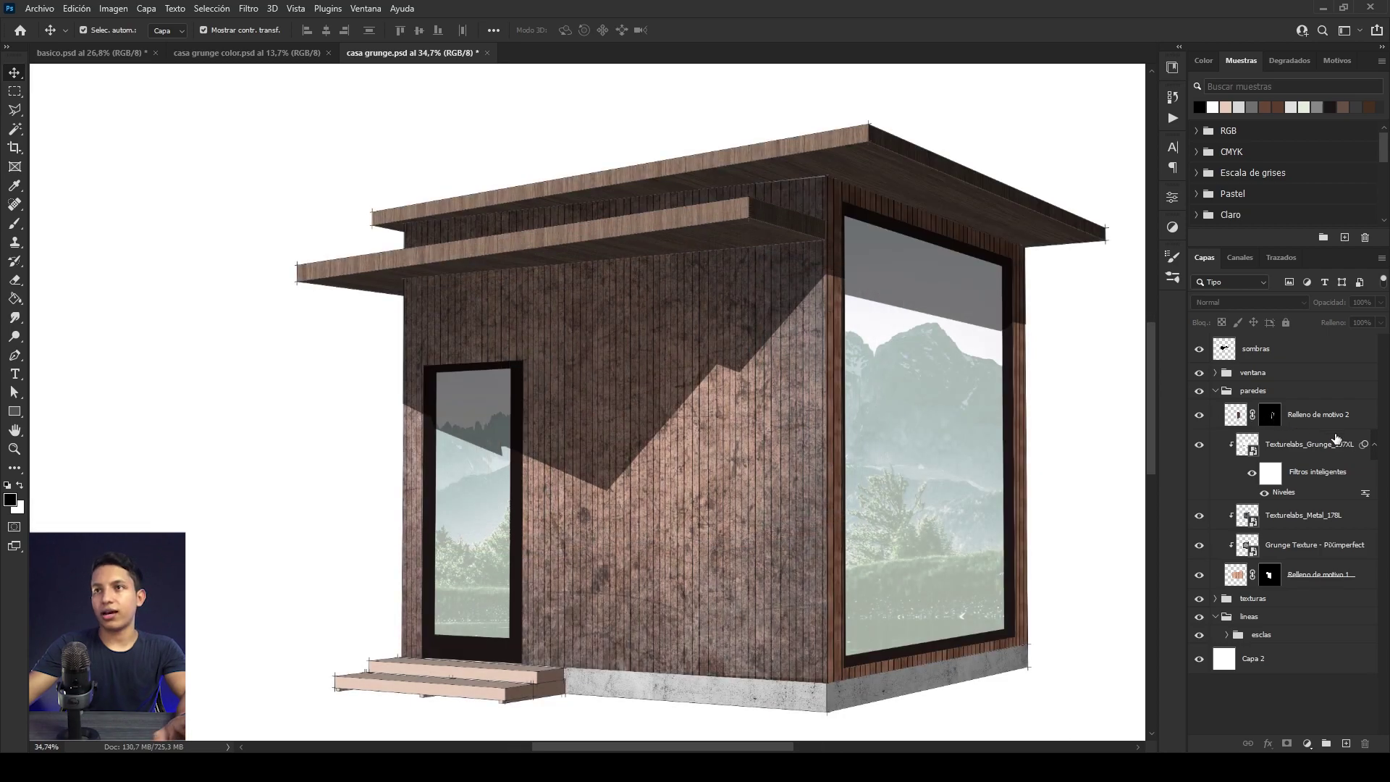
pyautogui.click(1325, 444)
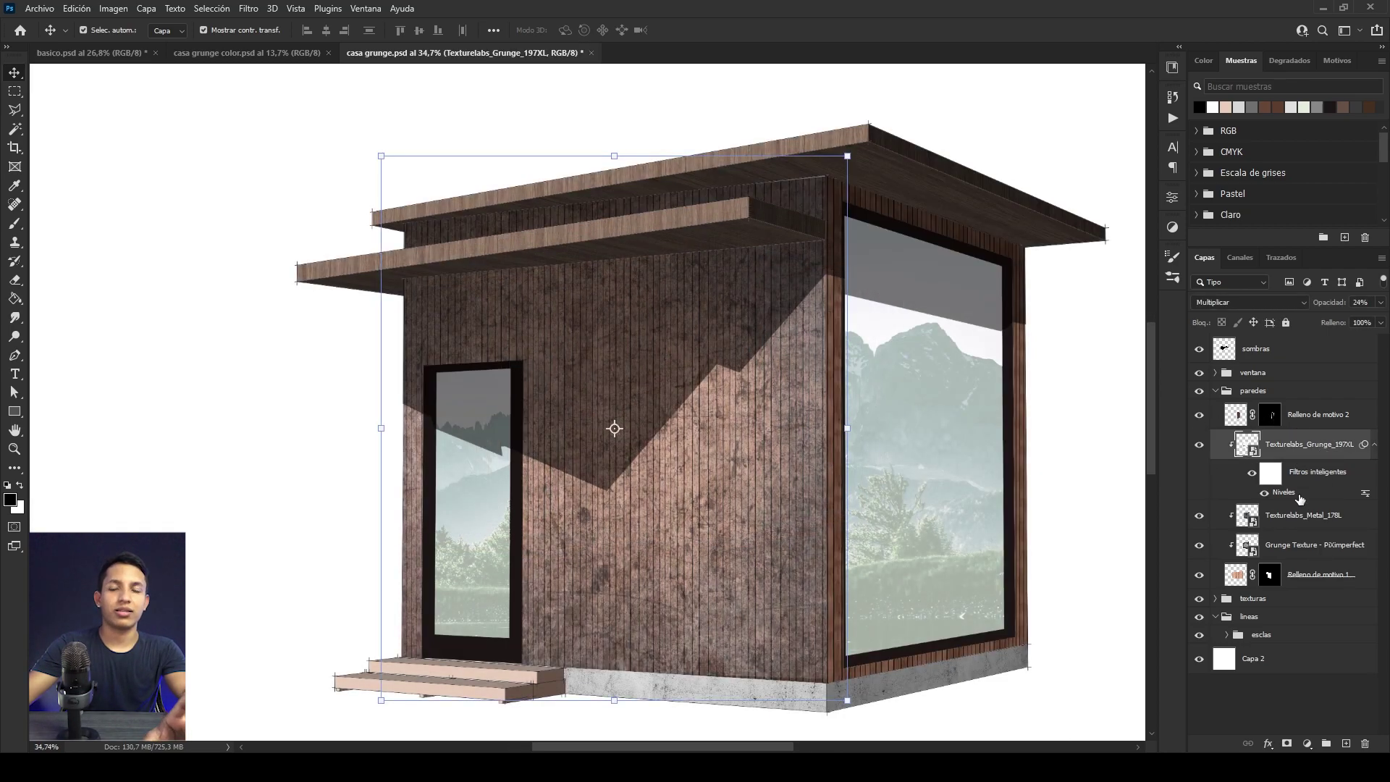
pyautogui.click(1346, 743)
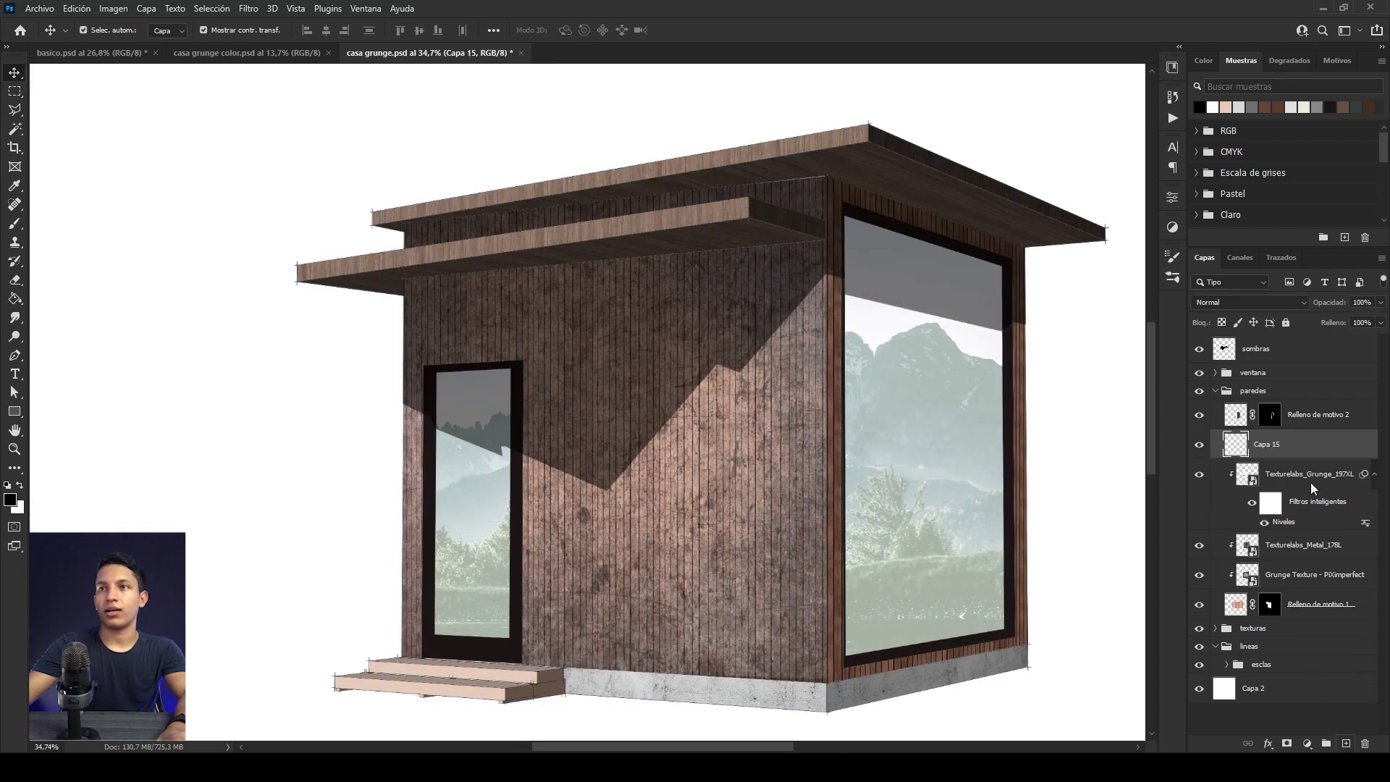
pyautogui.doubleClick(1267, 444)
pyautogui.write('pinceles grunge')
pyautogui.press('Return')
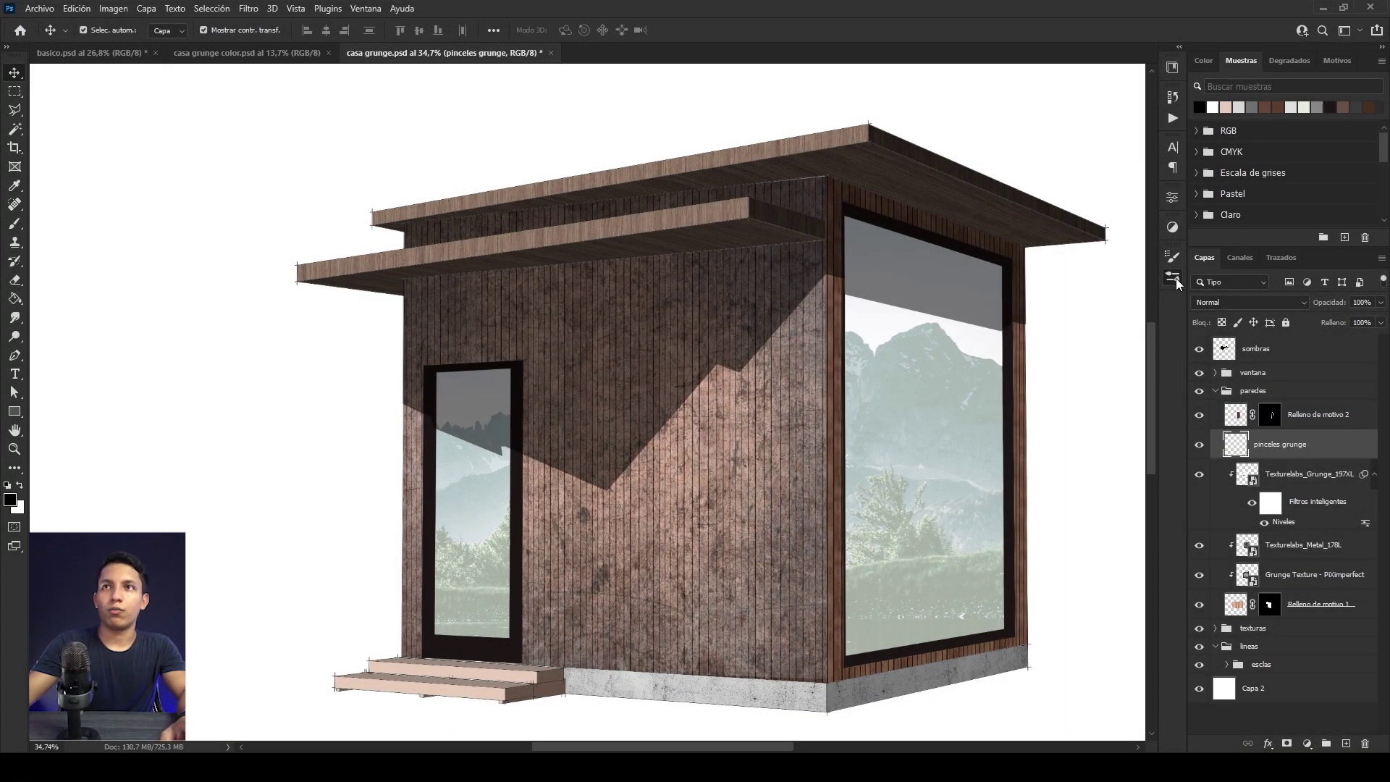
# Step: Choose a grunge brush from the brush presets library for painting on the wall
pyautogui.click(1173, 278)
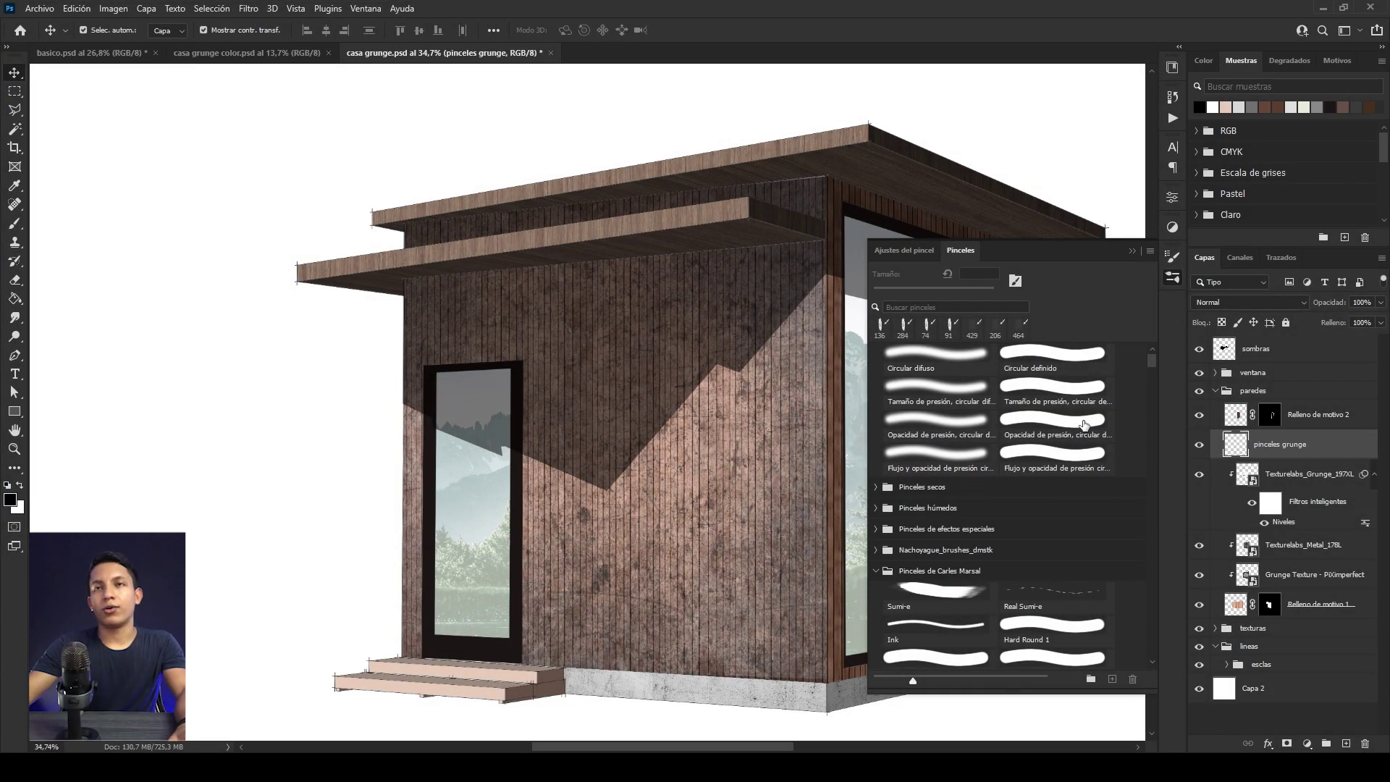
pyautogui.moveTo(1151, 361); pyautogui.dragTo(1150, 388)
pyautogui.scroll(-10, 1072, 510)
pyautogui.moveTo(1150, 403); pyautogui.dragTo(1151, 407)
pyautogui.click(939, 504)
pyautogui.click(1132, 251)
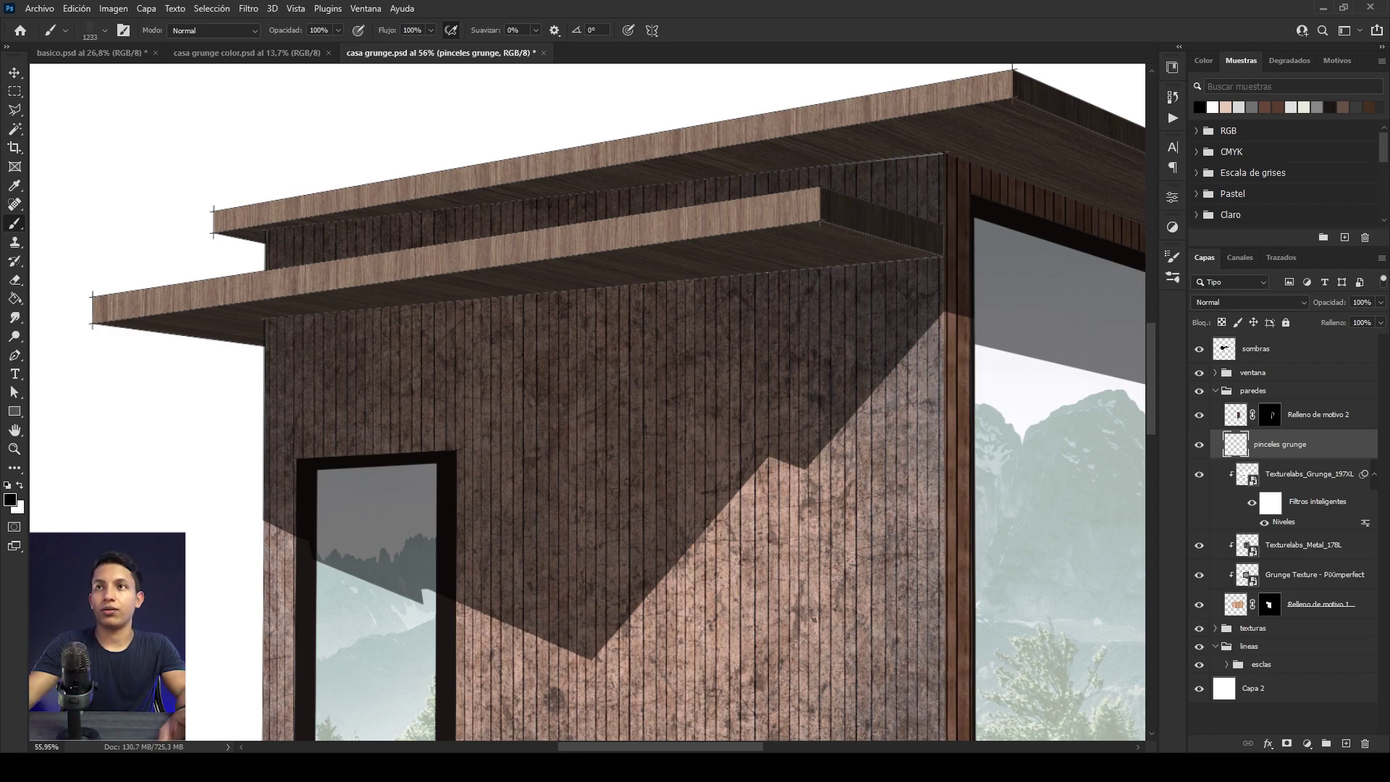
# Step: Set the pinceles grunge layer's blend mode to Multiplicar, sample a dark wall colour beneath the lower eave, and reduce the brush size
pyautogui.click(1301, 302)
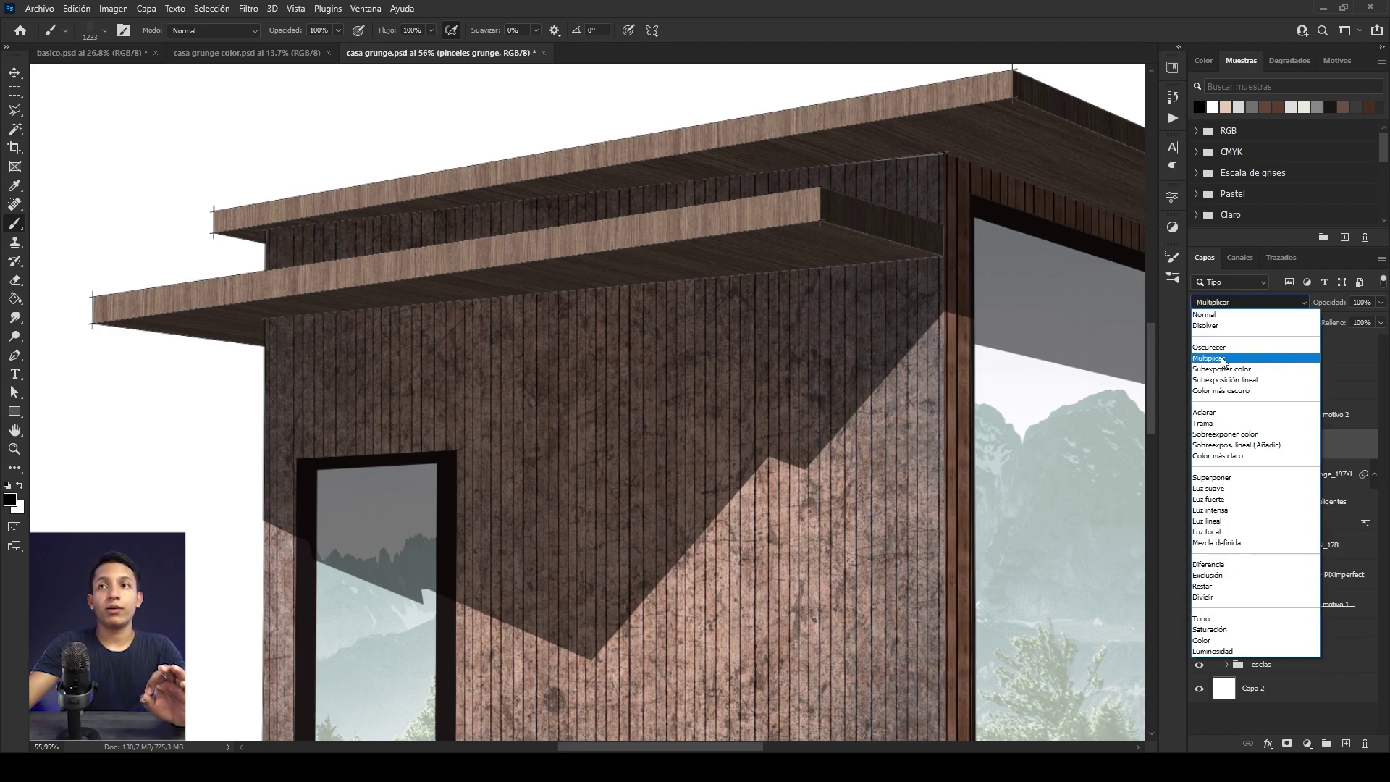
pyautogui.click(1258, 355)
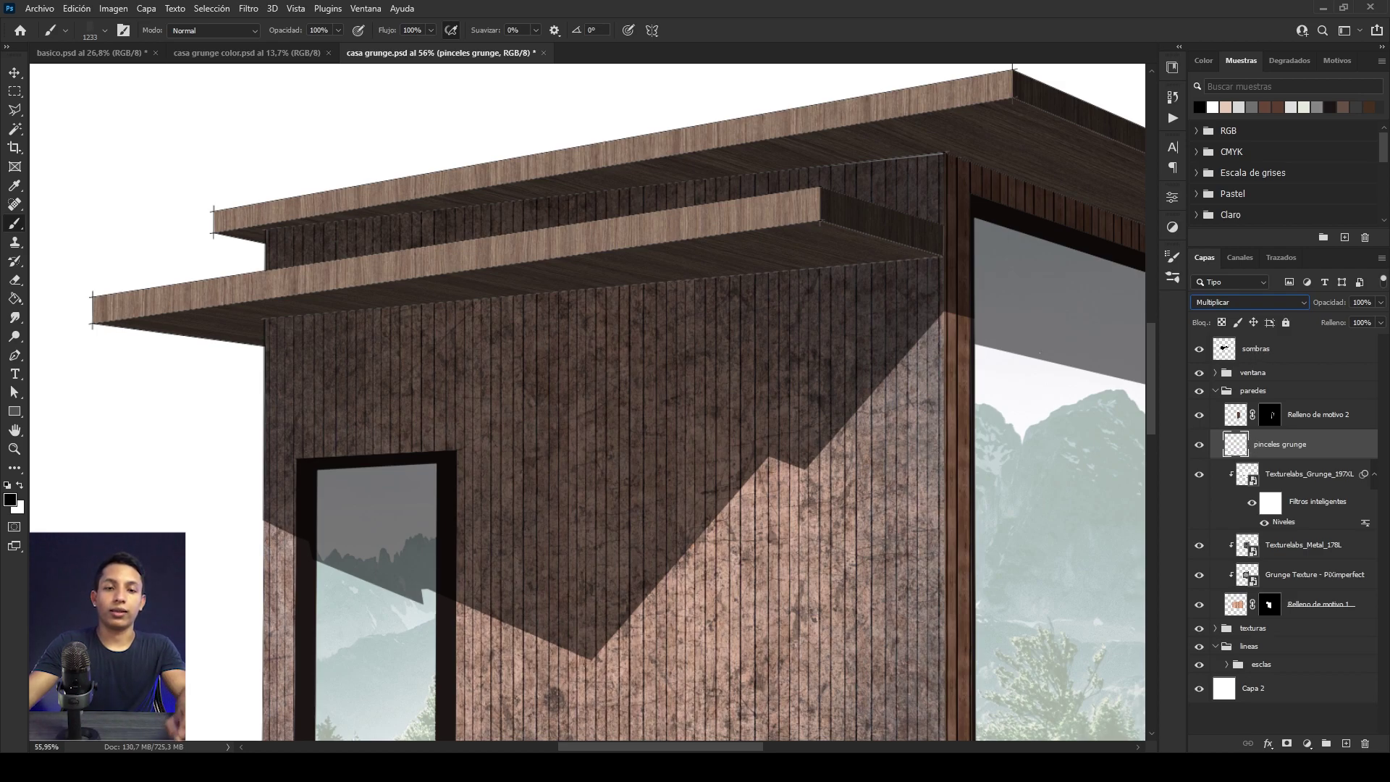
pyautogui.keyDown('alt'); pyautogui.click(542, 302); pyautogui.keyUp('alt')
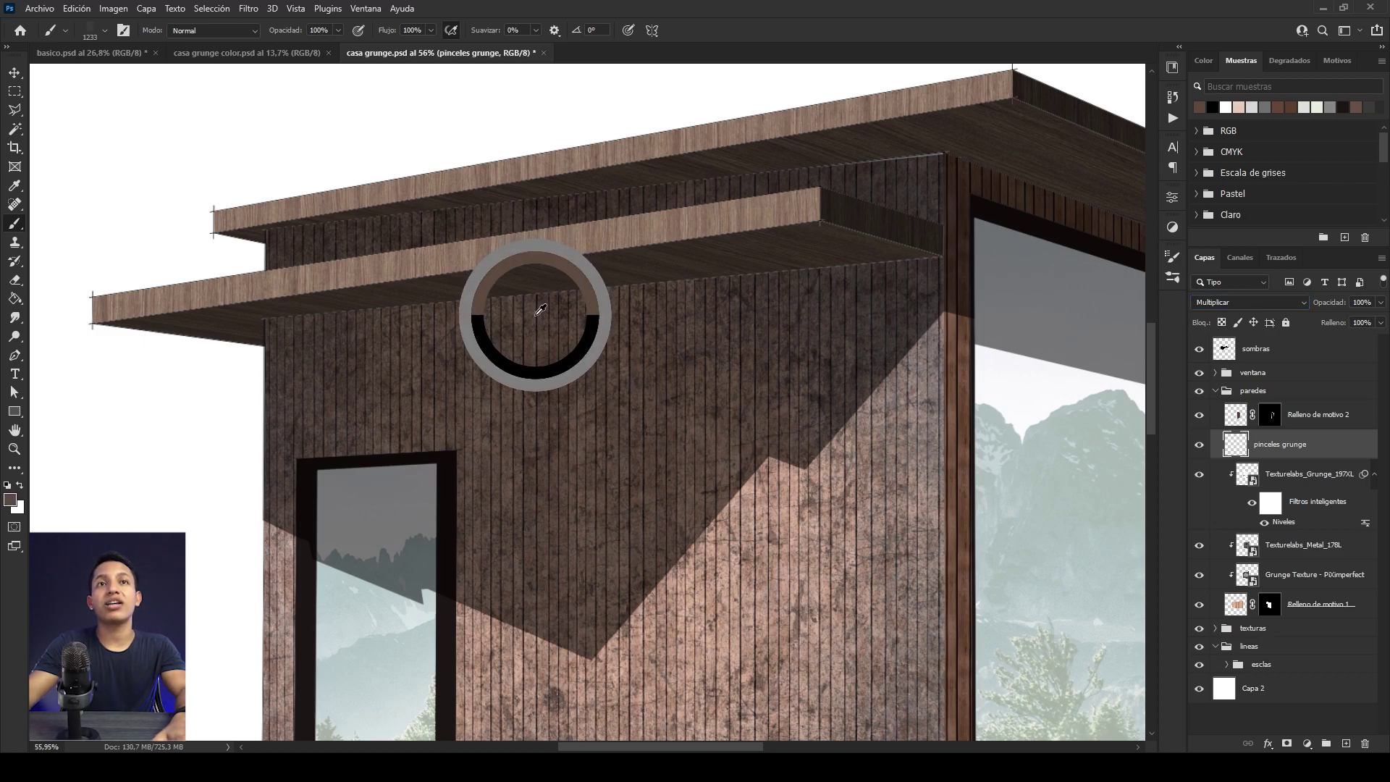
pyautogui.moveTo(542, 302); pyautogui.dragTo(418, 301)
# Step: Try a grunge brush stroke on the wall beneath the lower eave and undo it
pyautogui.scroll(3, 479, 287)
pyautogui.scroll(-2, 746, 285)
pyautogui.moveTo(616, 292); pyautogui.dragTo(570, 297)
pyautogui.hotkey('ctrl', 'z')
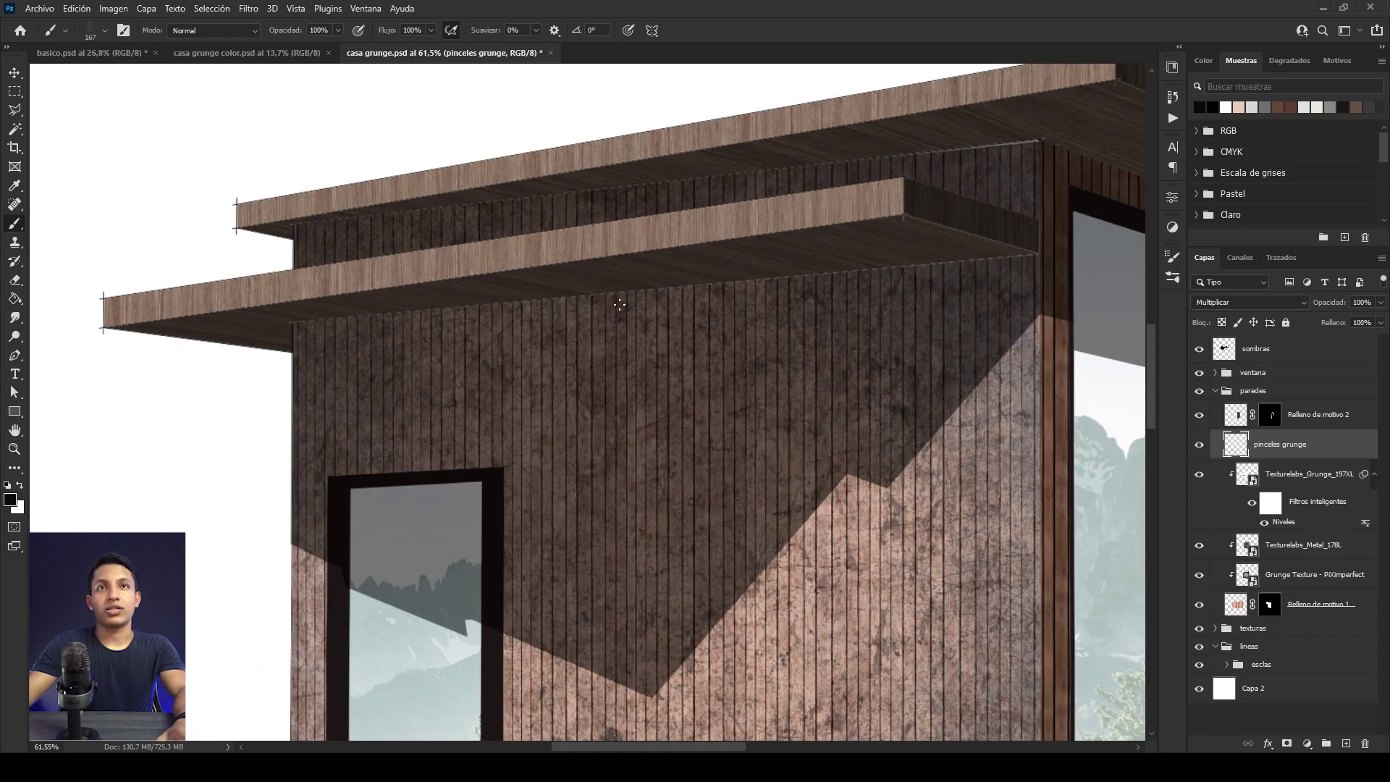
# Step: Clip the pinceles grunge layer to the wall and paint dark grunge stains along the wall just beneath the lower eave
pyautogui.keyDown('alt'); pyautogui.click(1243, 459); pyautogui.keyUp('alt')
pyautogui.moveTo(965, 266); pyautogui.dragTo(983, 272)
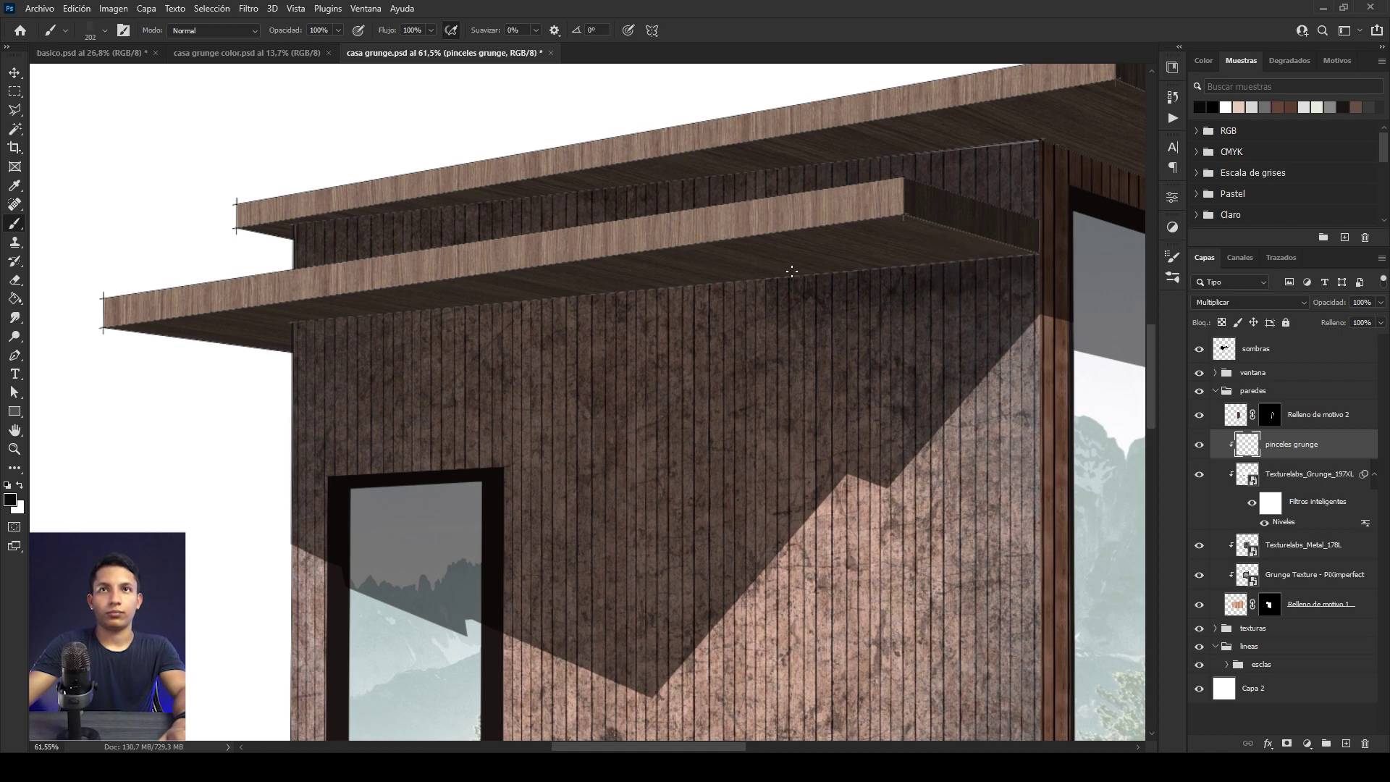
pyautogui.moveTo(785, 291); pyautogui.dragTo(864, 287)
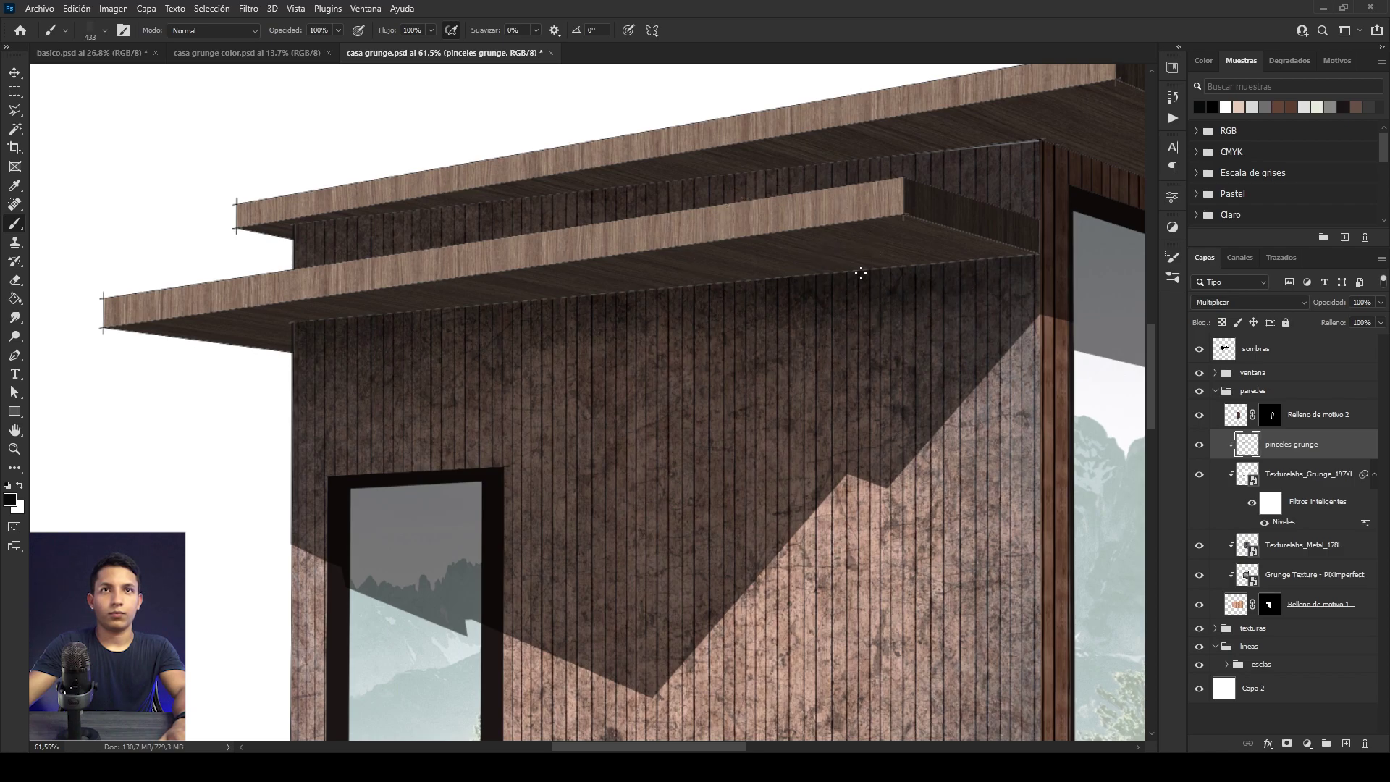
pyautogui.scroll(-4, 521, 316)
pyautogui.moveTo(549, 327); pyautogui.dragTo(583, 322)
pyautogui.click(695, 325)
pyautogui.click(830, 312)
pyautogui.scroll(-2, 716, 321)
pyautogui.scroll(3, 632, 337)
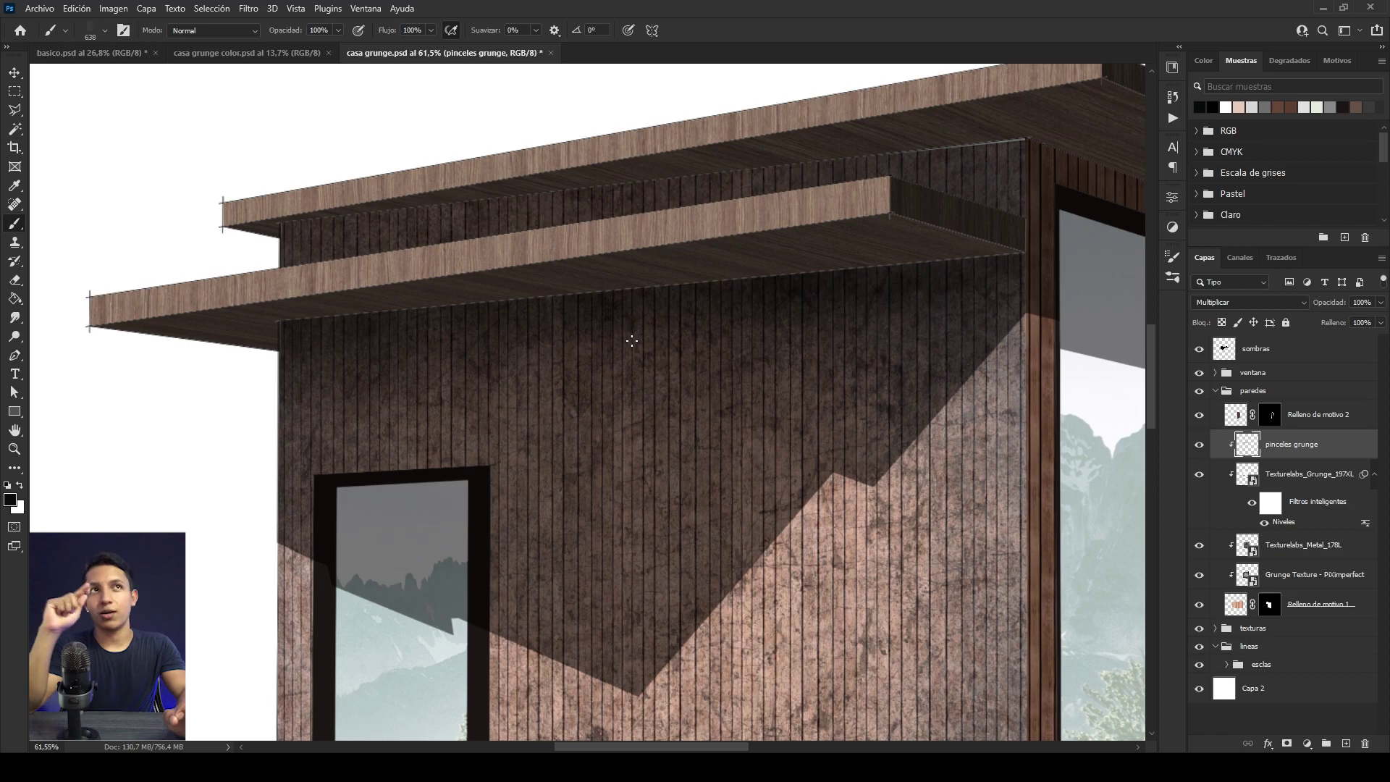
# Step: Set the brush opacity to 30% and paint dark grunge along the base of the front wall above the concrete plinth
pyautogui.click(334, 30)
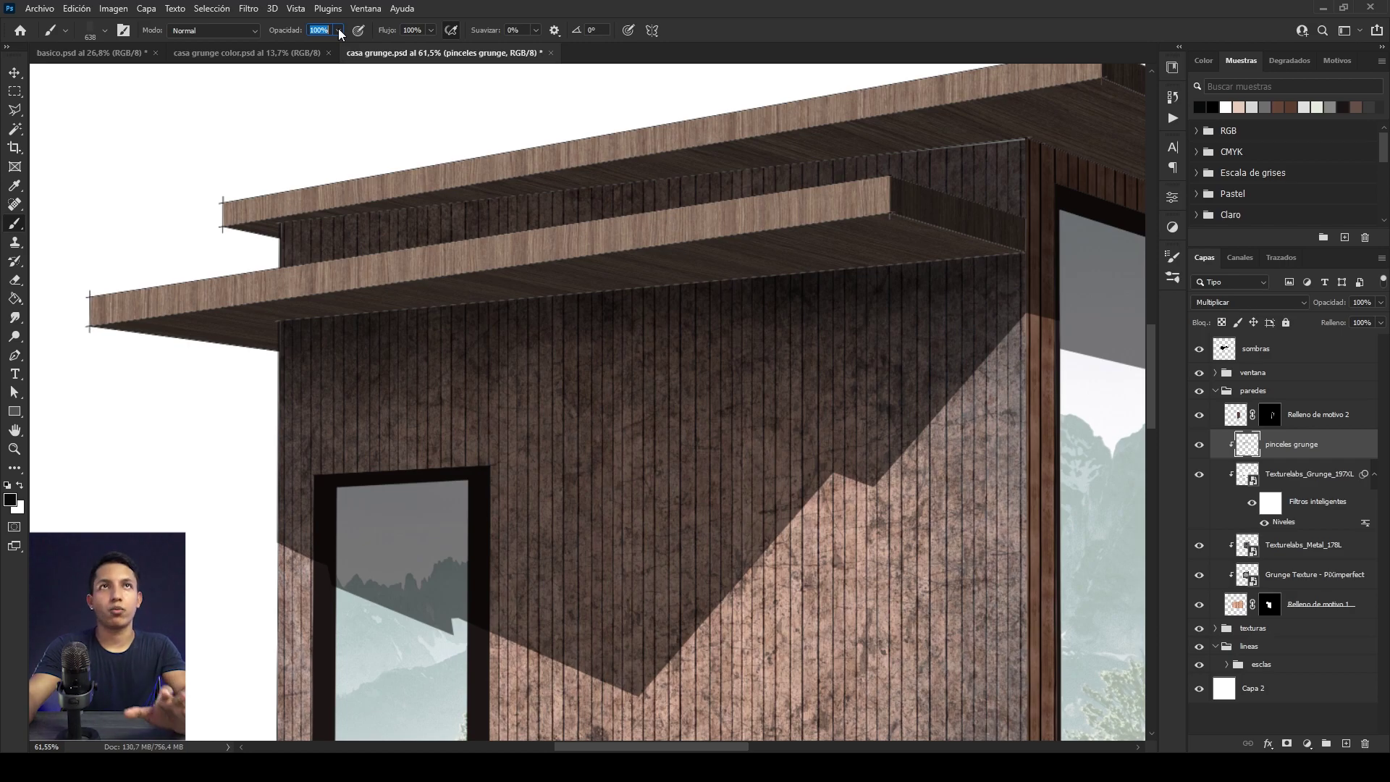
pyautogui.write('30')
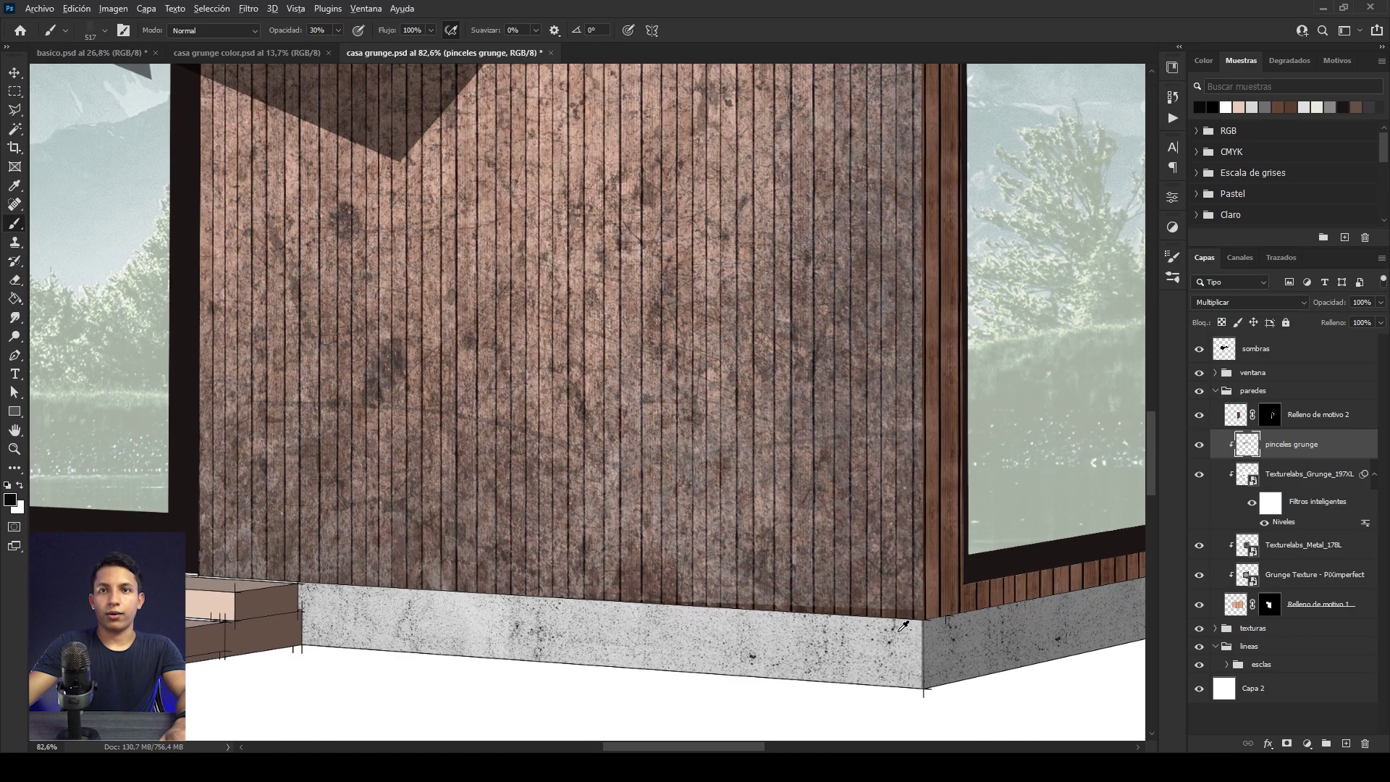
pyautogui.moveTo(894, 630)
pyautogui.mouseDown()
pyautogui.moveTo(785, 618)
pyautogui.moveTo(825, 572)
pyautogui.mouseUp()
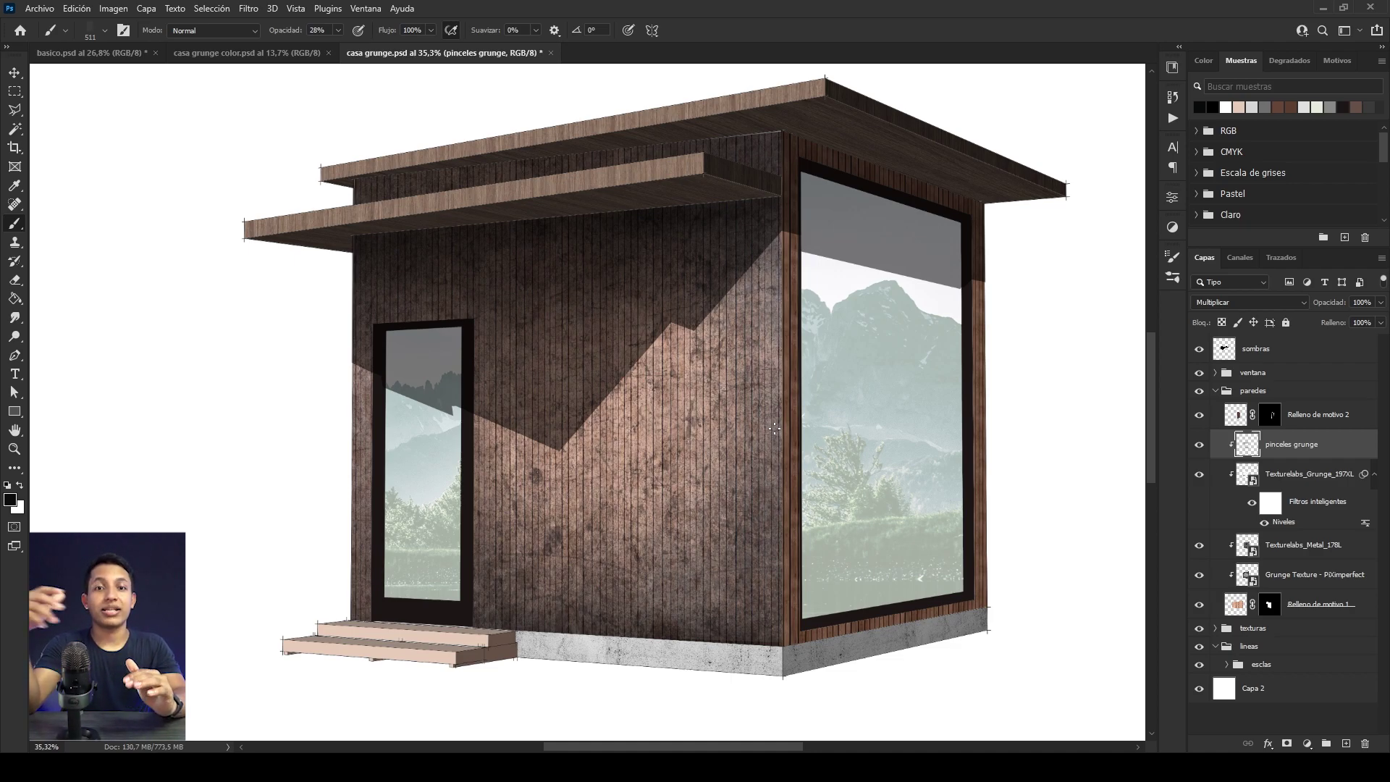
# Step: Paint faint dark grunge along the front wall's vertical edge beside the corner with the large window
pyautogui.scroll(2, 754, 266)
pyautogui.moveTo(755, 265)
pyautogui.mouseDown()
pyautogui.moveTo(735, 289)
pyautogui.moveTo(815, 510)
pyautogui.mouseUp()
pyautogui.scroll(5, 761, 375)
pyautogui.moveTo(805, 361); pyautogui.dragTo(773, 366)
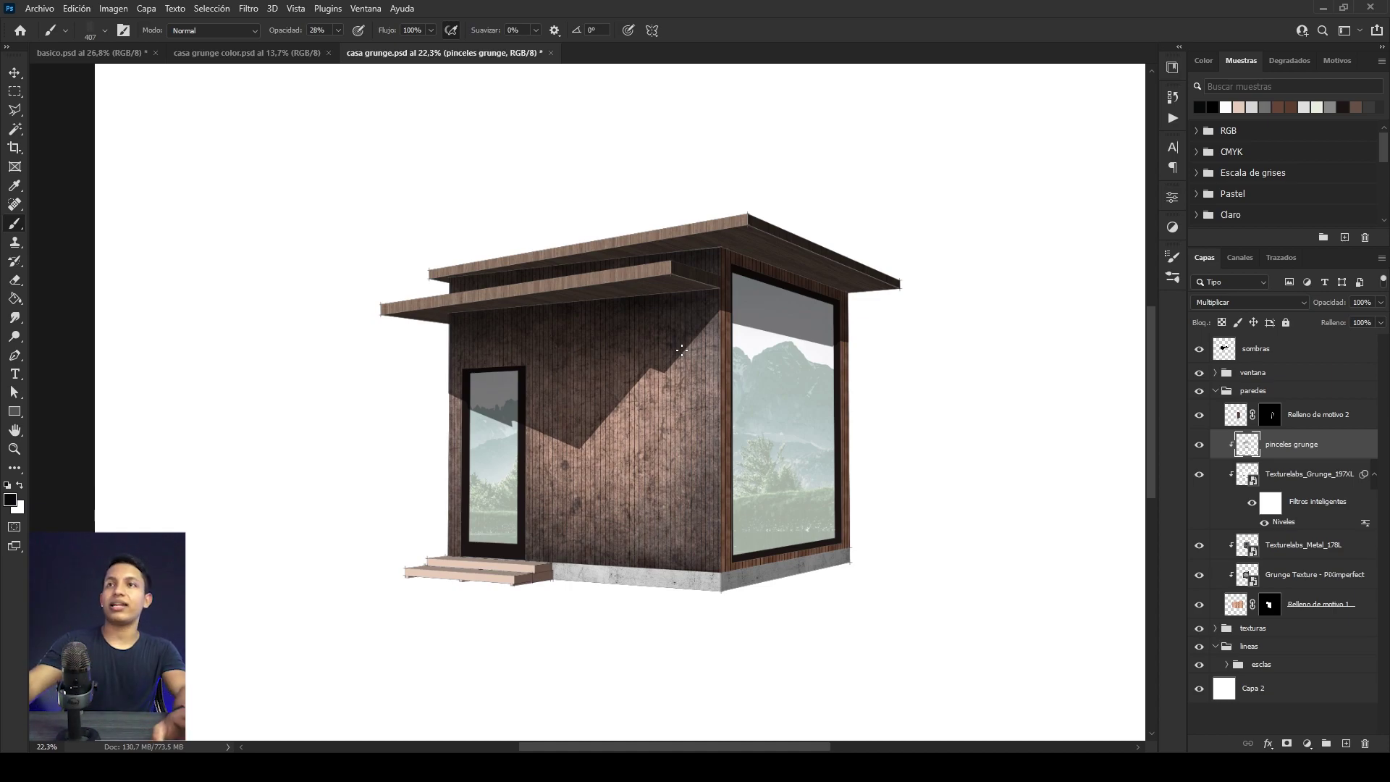
# Step: Choose a different spatter-like grunge brush and add a clipped layer above pinceles grunge with blend mode Multiplicar
pyautogui.click(1166, 278)
pyautogui.scroll(-1, 950, 548)
pyautogui.click(949, 550)
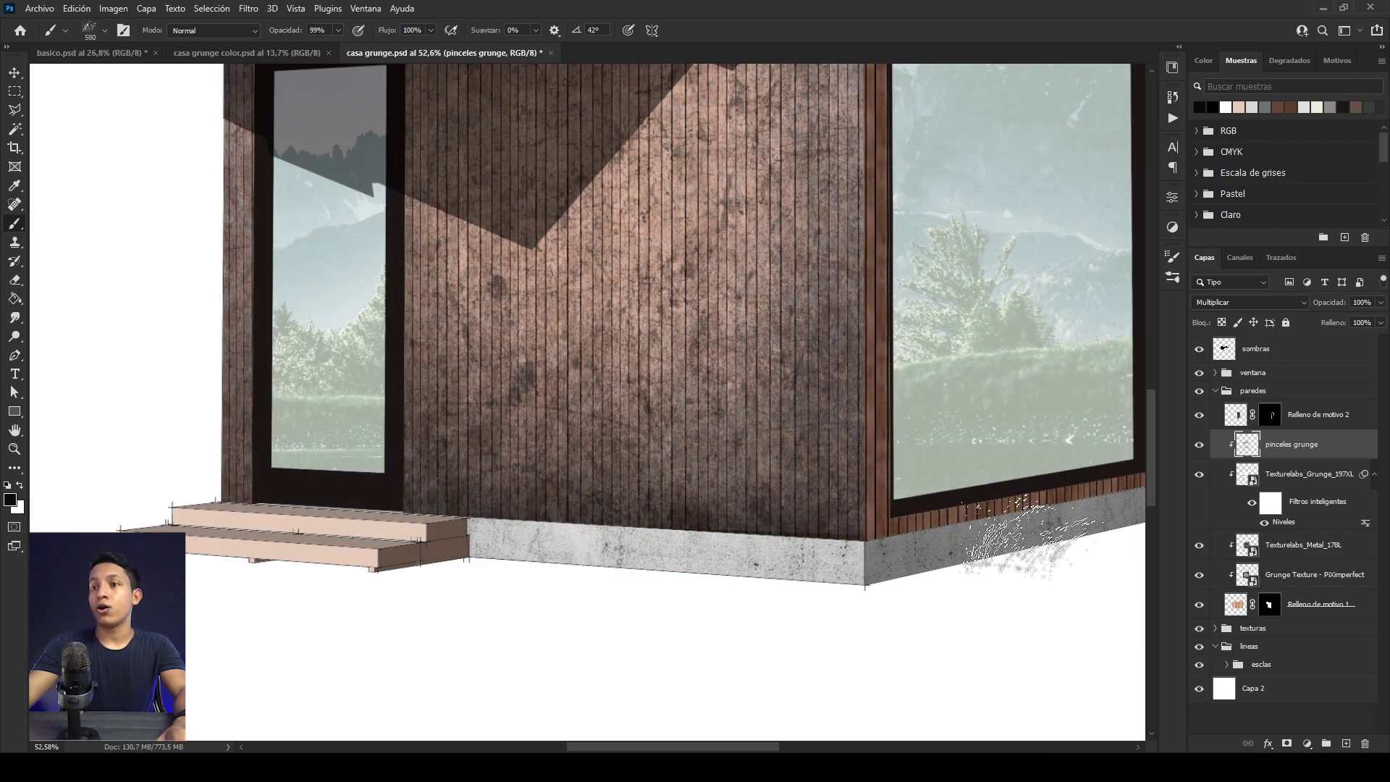
pyautogui.click(1345, 743)
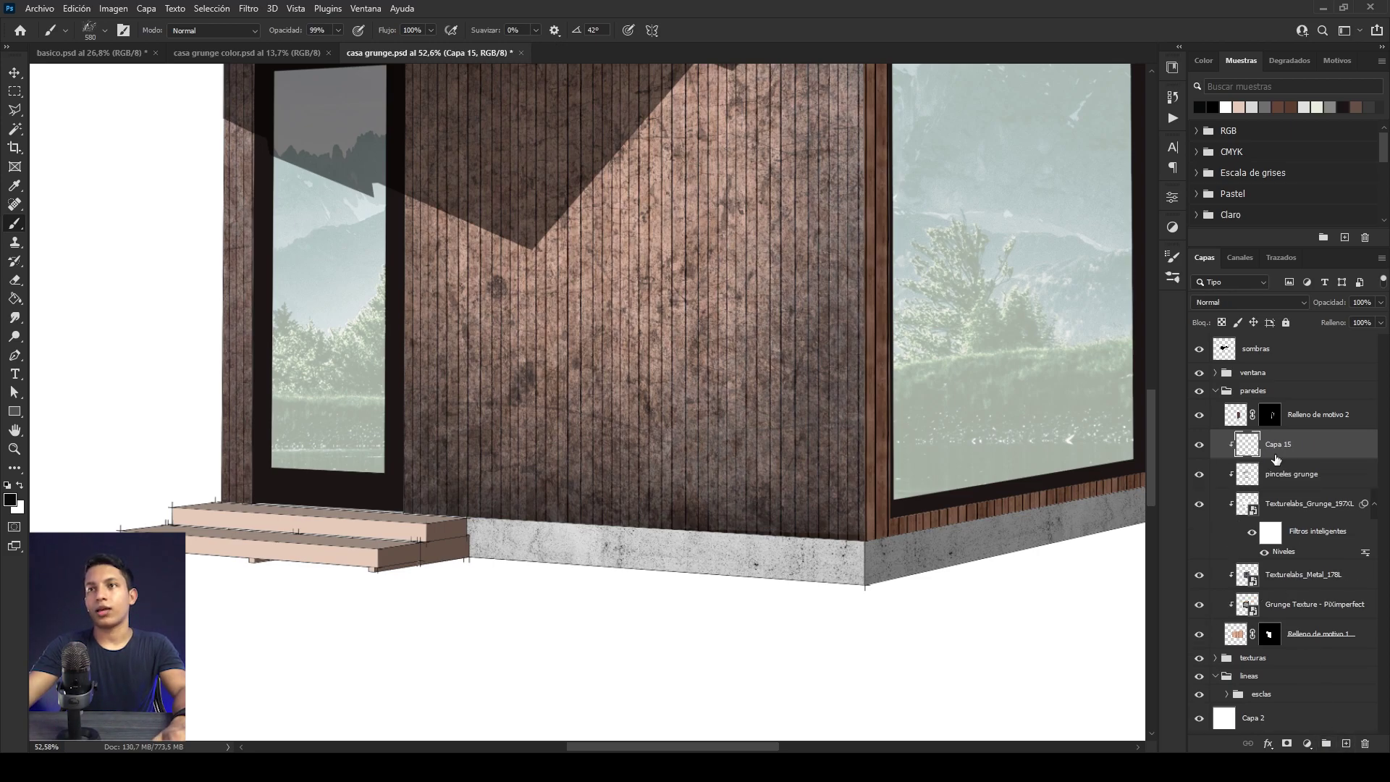
pyautogui.click(1249, 302)
pyautogui.click(1216, 360)
# Step: Try grunge strokes along the base of the front wall on the new layer and undo them
pyautogui.click(752, 484)
pyautogui.moveTo(825, 496); pyautogui.dragTo(503, 543)
pyautogui.hotkey('ctrl', 'z')
pyautogui.hotkey('ctrl', 'z')
pyautogui.hotkey('ctrl', 'z')
pyautogui.hotkey('ctrl', 'z')
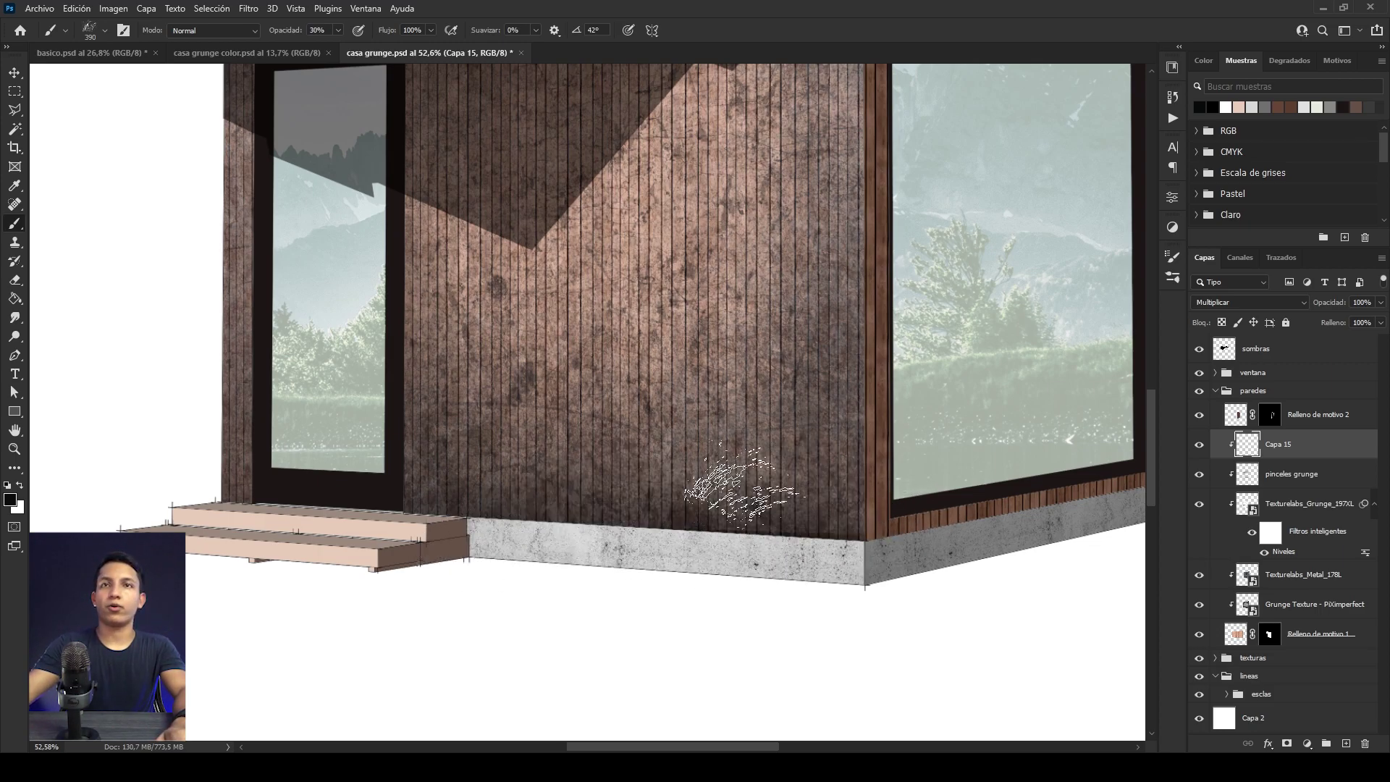
# Step: Paint dark spatter grunge across the lower half of the front wall at 30% brush opacity
pyautogui.moveTo(865, 511)
pyautogui.mouseDown()
pyautogui.moveTo(573, 544)
pyautogui.moveTo(351, 493)
pyautogui.mouseUp()
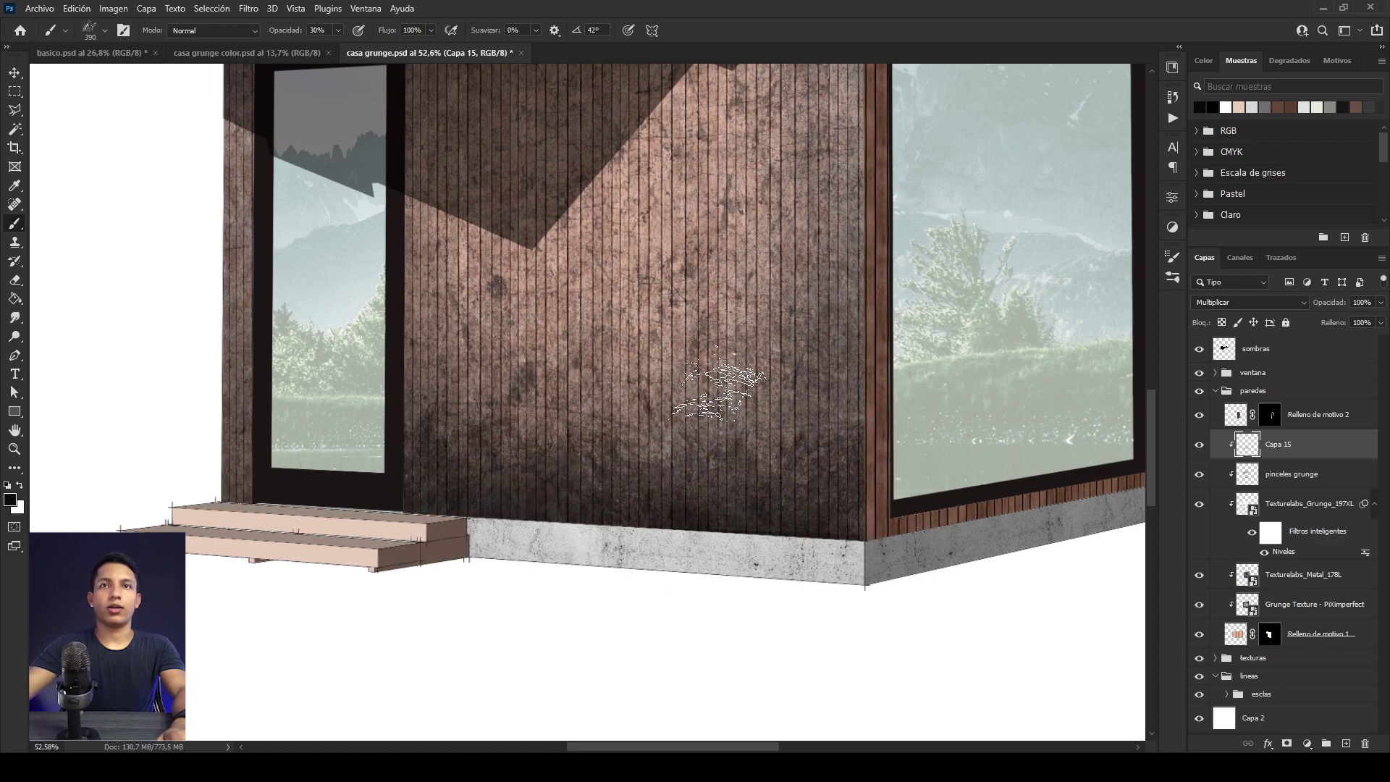
pyautogui.moveTo(838, 414); pyautogui.dragTo(797, 456)
pyautogui.moveTo(842, 377); pyautogui.dragTo(849, 443)
pyautogui.moveTo(753, 445); pyautogui.dragTo(633, 467)
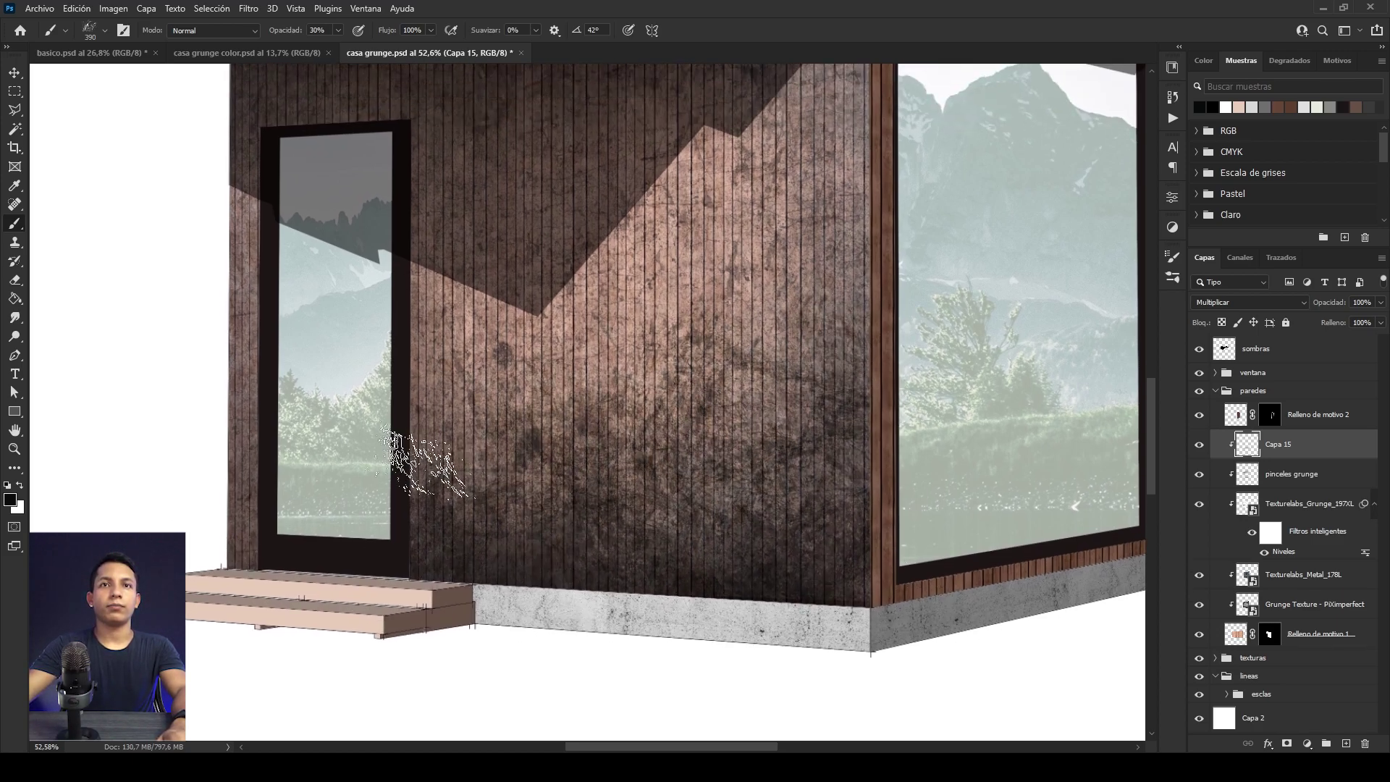
pyautogui.scroll(-4, 893, 310)
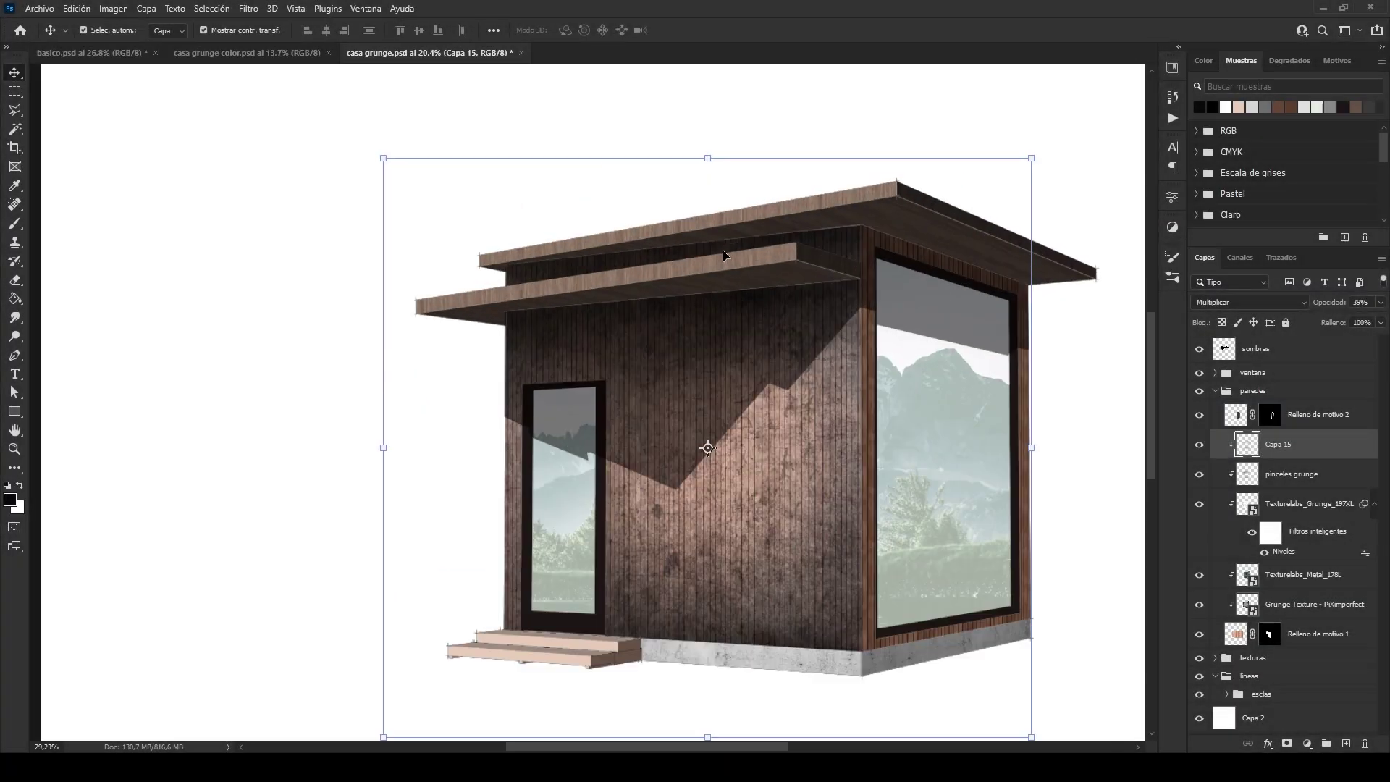
# Step: Place the Texturelabs_Grunge_156L image as an embedded element above the Relleno de motivo 3 layer
pyautogui.scroll(3, 708, 362)
pyautogui.scroll(-1, 708, 363)
pyautogui.click(40, 8)
pyautogui.click(94, 309)
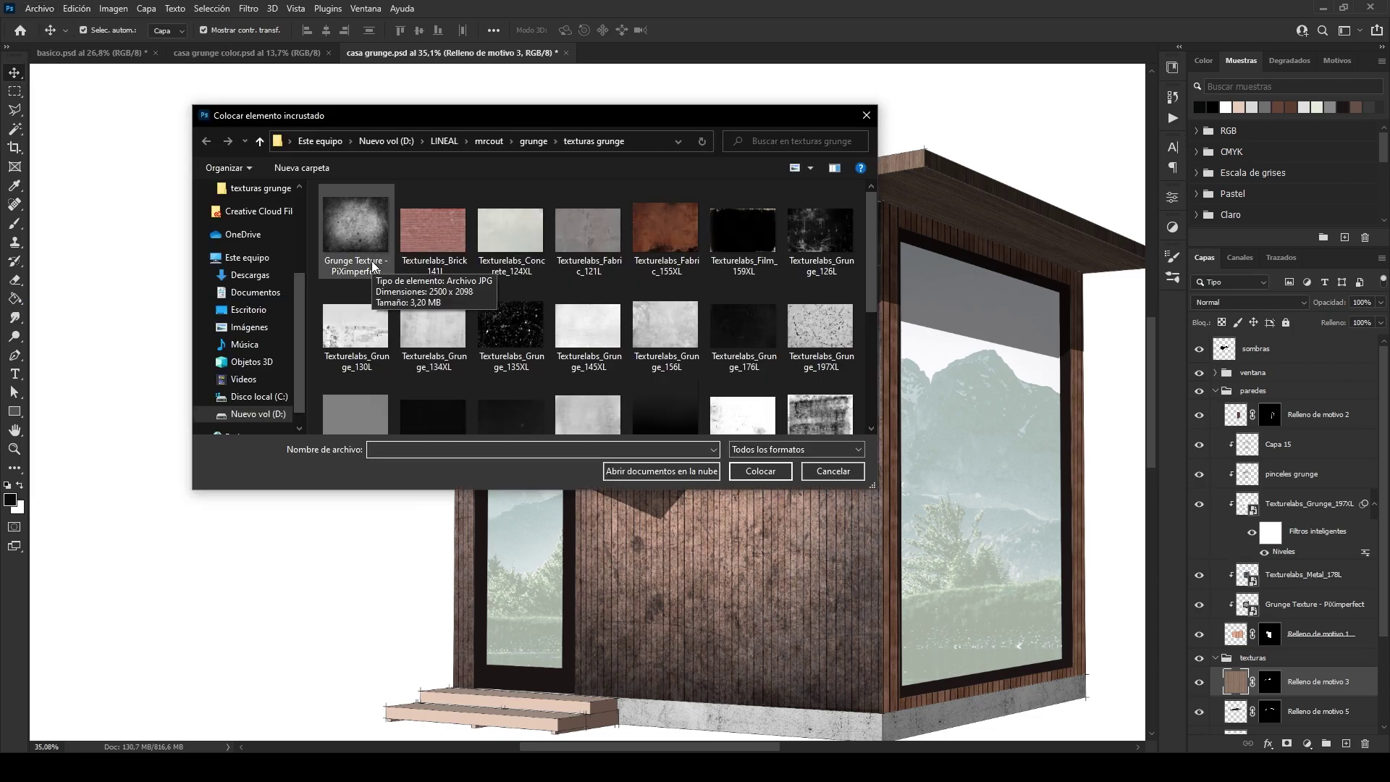
pyautogui.click(666, 326)
pyautogui.click(751, 471)
# Step: Scale the placed Texturelabs_Grunge_156L texture to 13.90%, position it over the eaves, and apply the transform
pyautogui.scroll(-10, 745, 441)
pyautogui.moveTo(859, 386); pyautogui.dragTo(687, 366)
pyautogui.scroll(4, 637, 290)
pyautogui.moveTo(640, 370); pyautogui.dragTo(632, 372)
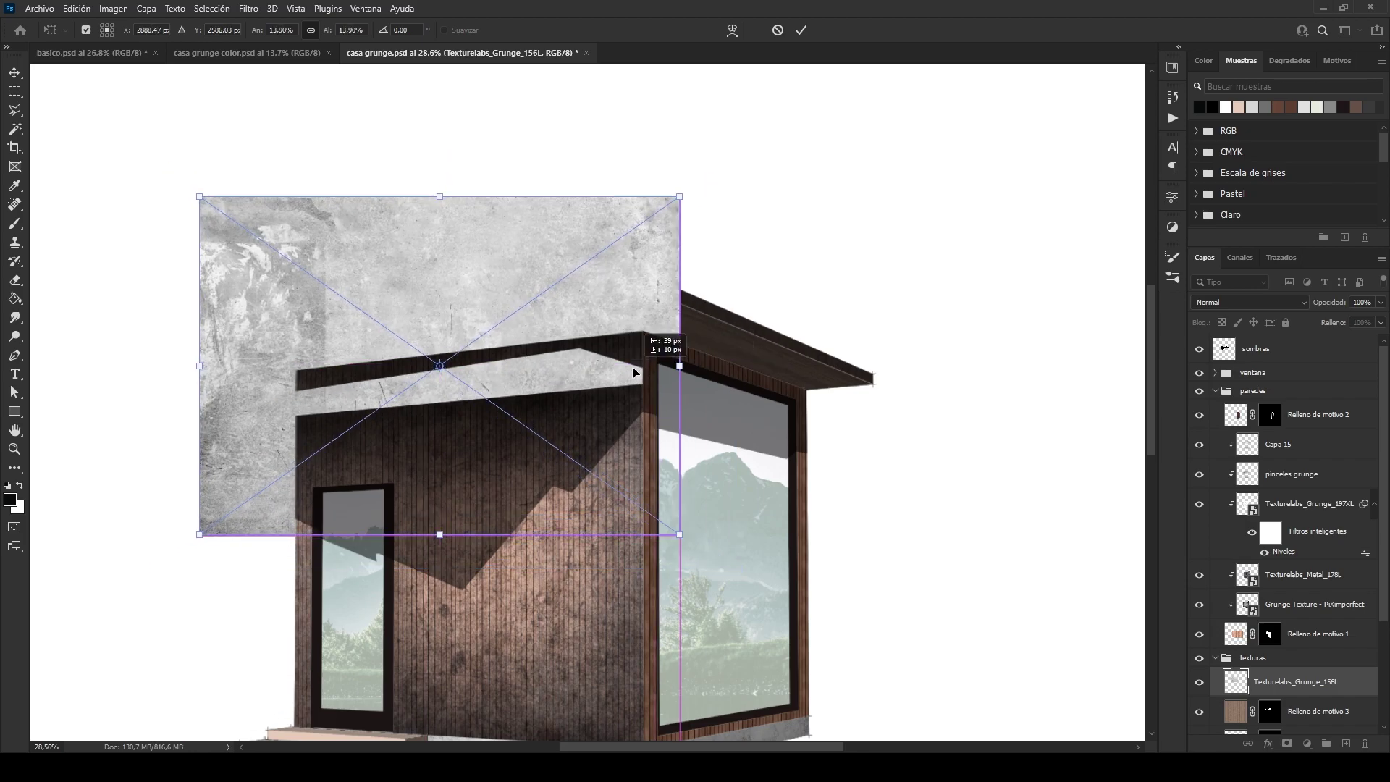
pyautogui.press('Return')
pyautogui.hotkey('ctrl', 'd')
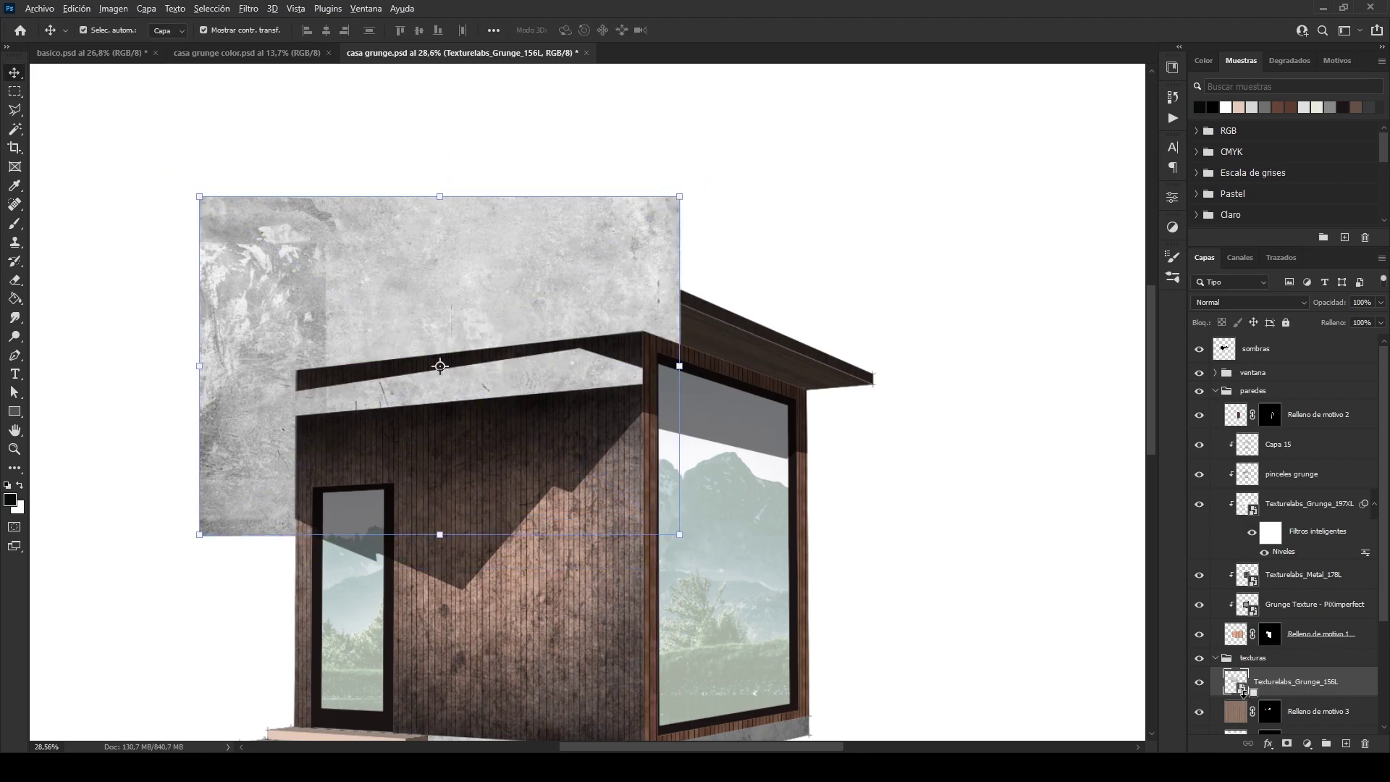
# Step: Clip Texturelabs_Grunge_156L to Relleno de motivo 3, set its blend mode to Multiplicar, and reposition it over the eave fascias
pyautogui.keyDown('alt'); pyautogui.click(1251, 695); pyautogui.keyUp('alt')
pyautogui.scroll(4, 427, 387)
pyautogui.moveTo(427, 388); pyautogui.dragTo(489, 377)
pyautogui.click(1248, 303)
pyautogui.click(1241, 360)
pyautogui.moveTo(685, 349); pyautogui.dragTo(637, 290)
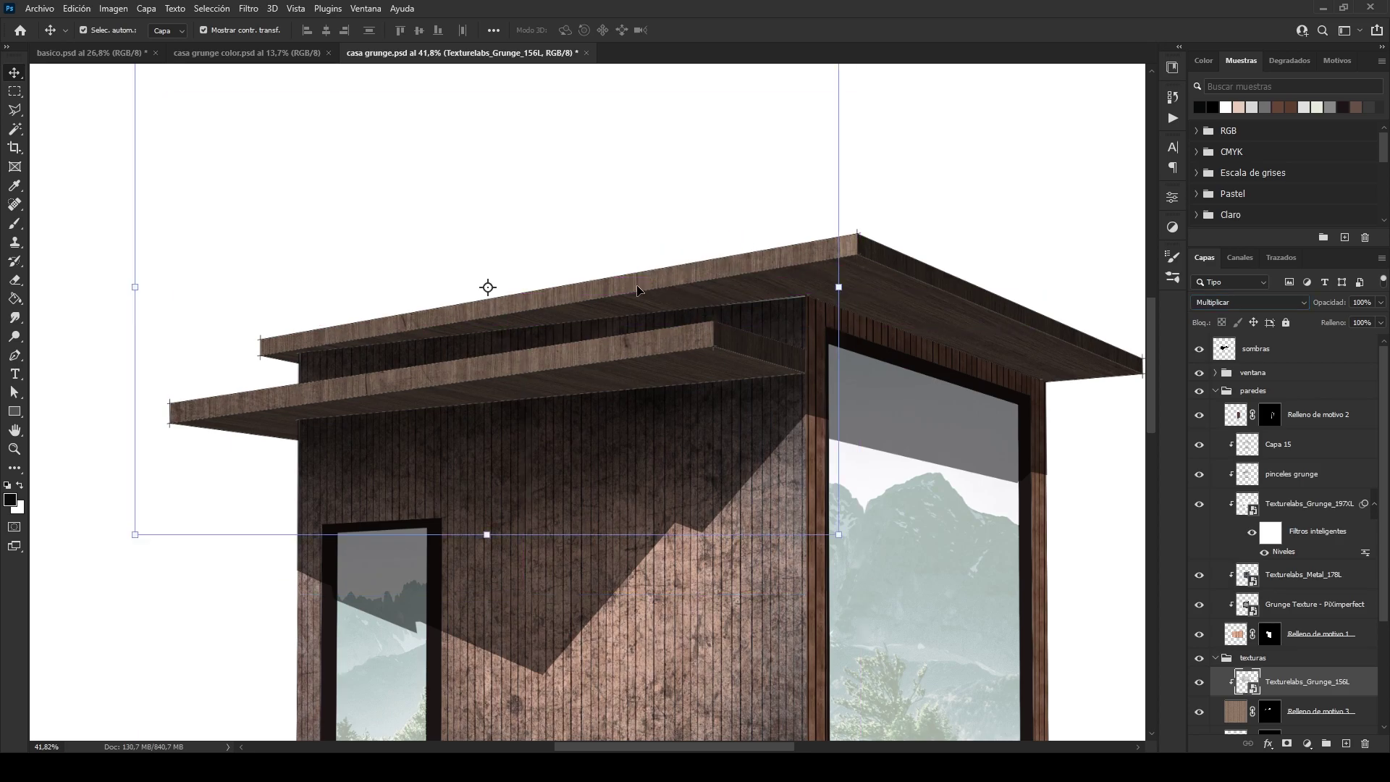
# Step: Add a clipped layer above Texturelabs_Grunge_156L and choose a brush for it, undoing a test stroke on the fascia
pyautogui.click(1346, 744)
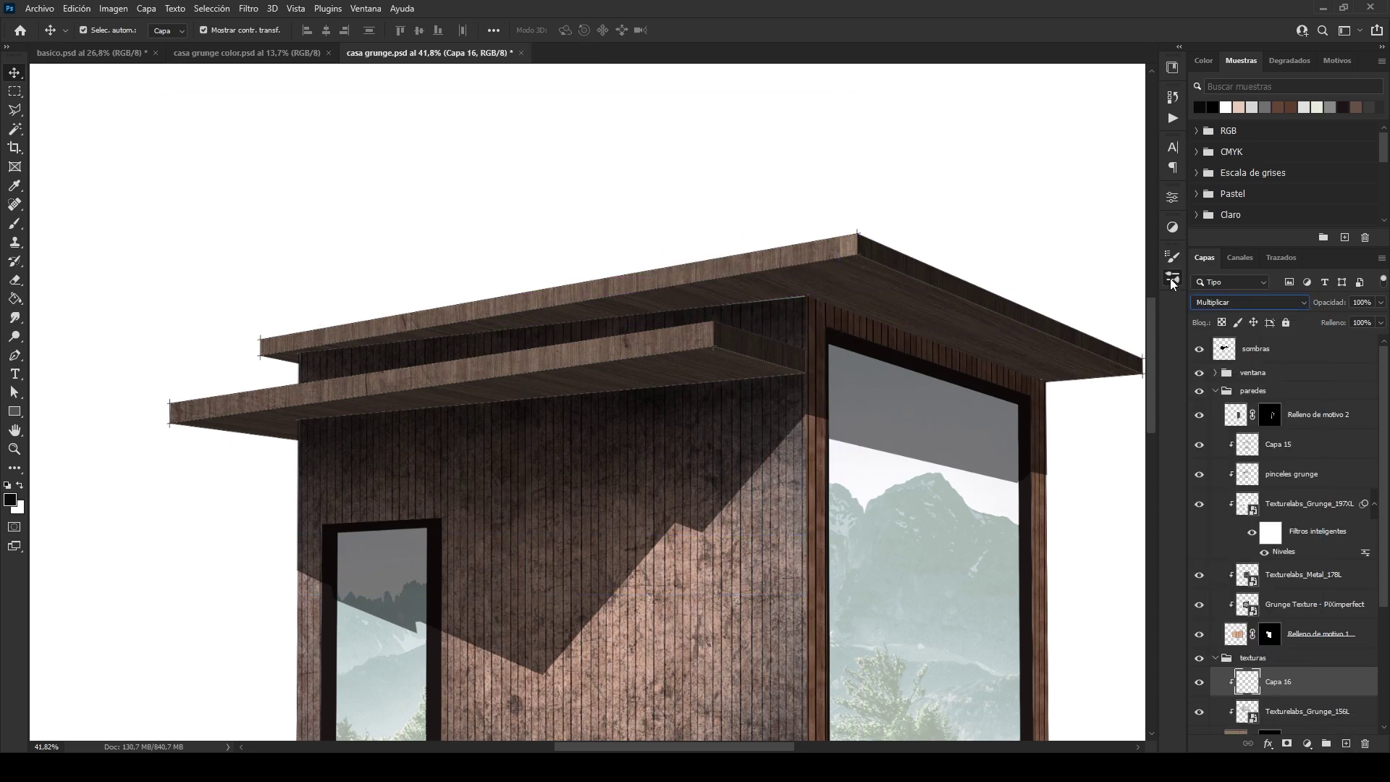
pyautogui.click(1173, 282)
pyautogui.press('b')
pyautogui.click(1173, 282)
pyautogui.moveTo(634, 364)
pyautogui.mouseDown()
pyautogui.moveTo(658, 305)
pyautogui.moveTo(705, 289)
pyautogui.mouseUp()
pyautogui.hotkey('ctrl', 'z')
# Step: Set Capa 16 to Sobreexpos. lineal (Añadir) and paint highlights along the eave fascias with a colour sampled from the wood
pyautogui.keyDown('alt'); pyautogui.click(630, 342); pyautogui.keyUp('alt')
pyautogui.click(1250, 303)
pyautogui.click(1256, 444)
pyautogui.keyDown('alt'); pyautogui.click(636, 349); pyautogui.keyUp('alt')
pyautogui.moveTo(637, 349); pyautogui.dragTo(492, 347)
pyautogui.scroll(2, 434, 323)
pyautogui.moveTo(352, 351)
pyautogui.mouseDown()
pyautogui.moveTo(435, 322)
pyautogui.moveTo(368, 382)
pyautogui.mouseUp()
pyautogui.scroll(-4, 611, 341)
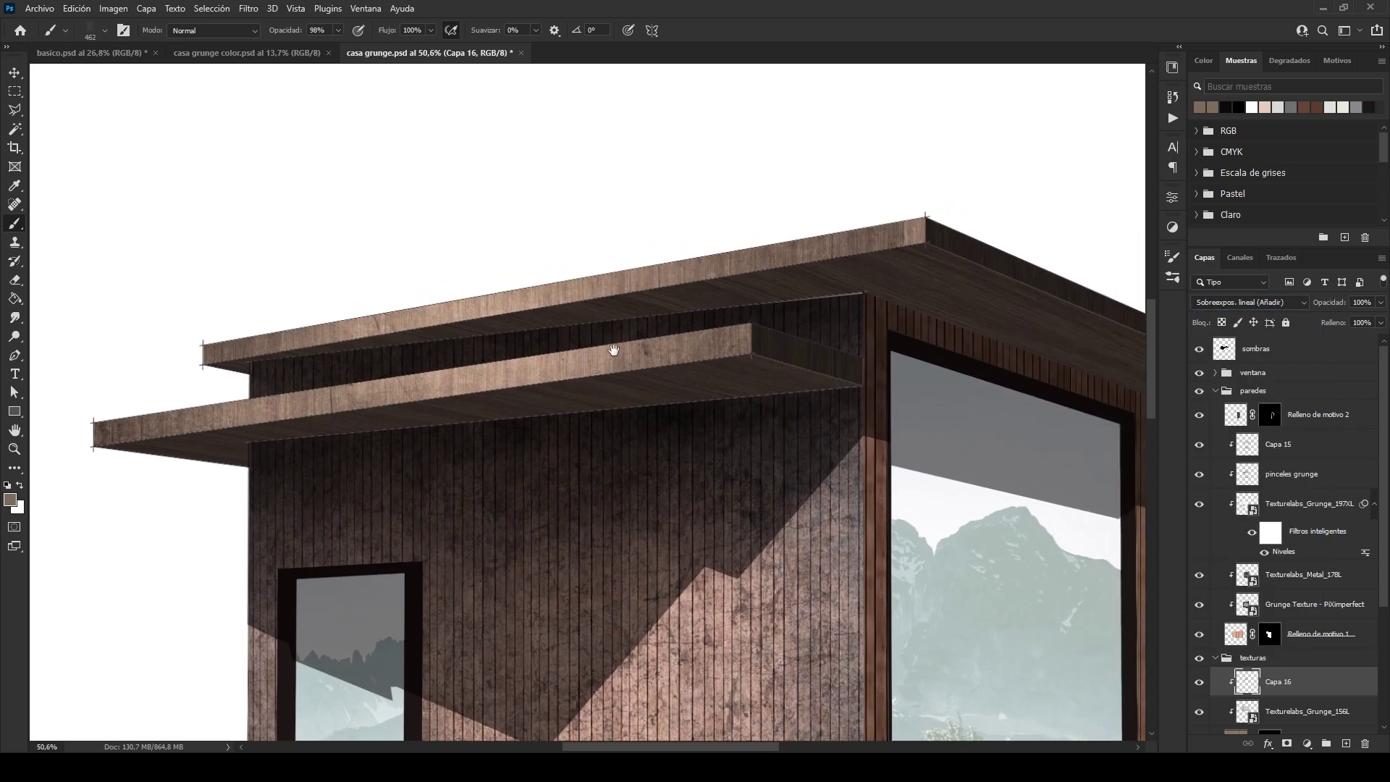
pyautogui.scroll(-3, 609, 310)
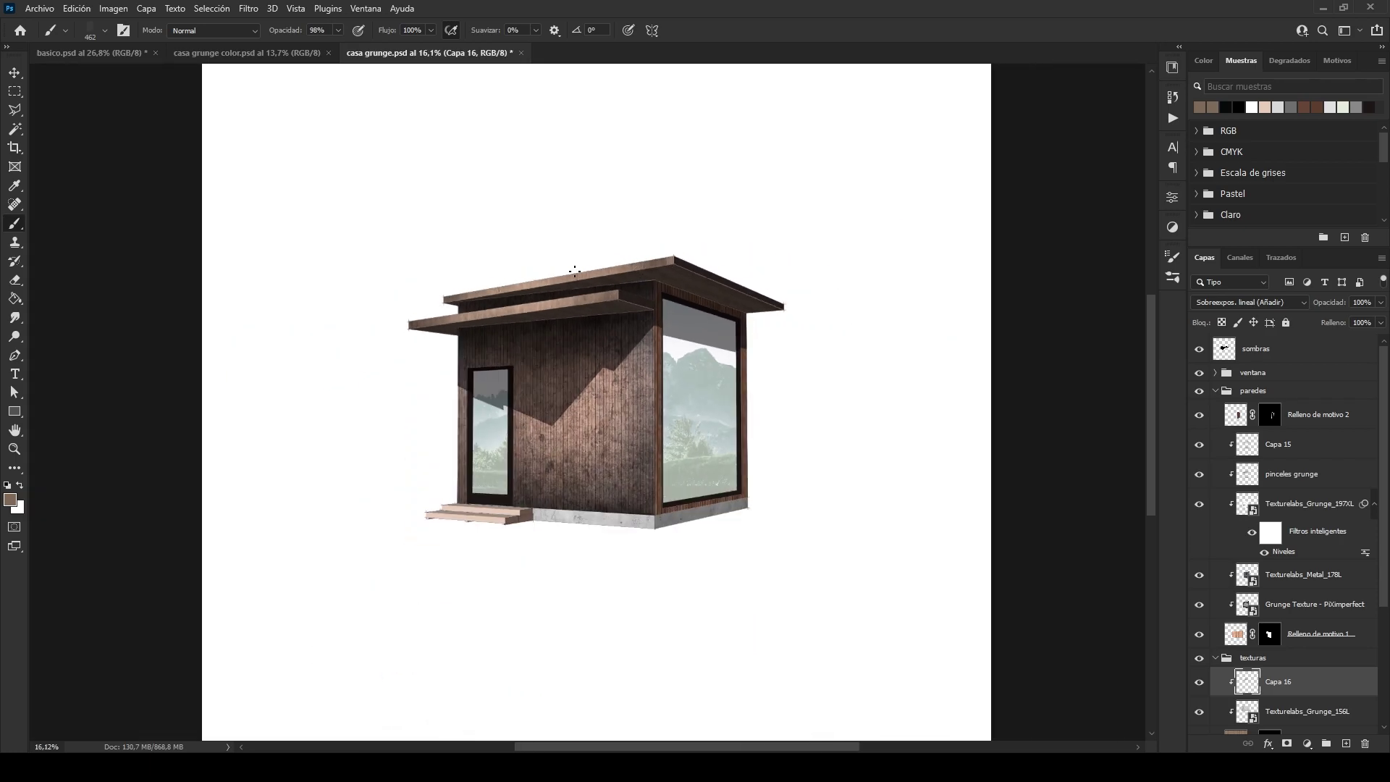
# Step: Add a layer clipped to the cubierta layer and activate the Brush tool for the roof's shaded side faces
pyautogui.press('v')
pyautogui.scroll(9, 702, 270)
pyautogui.click(737, 299)
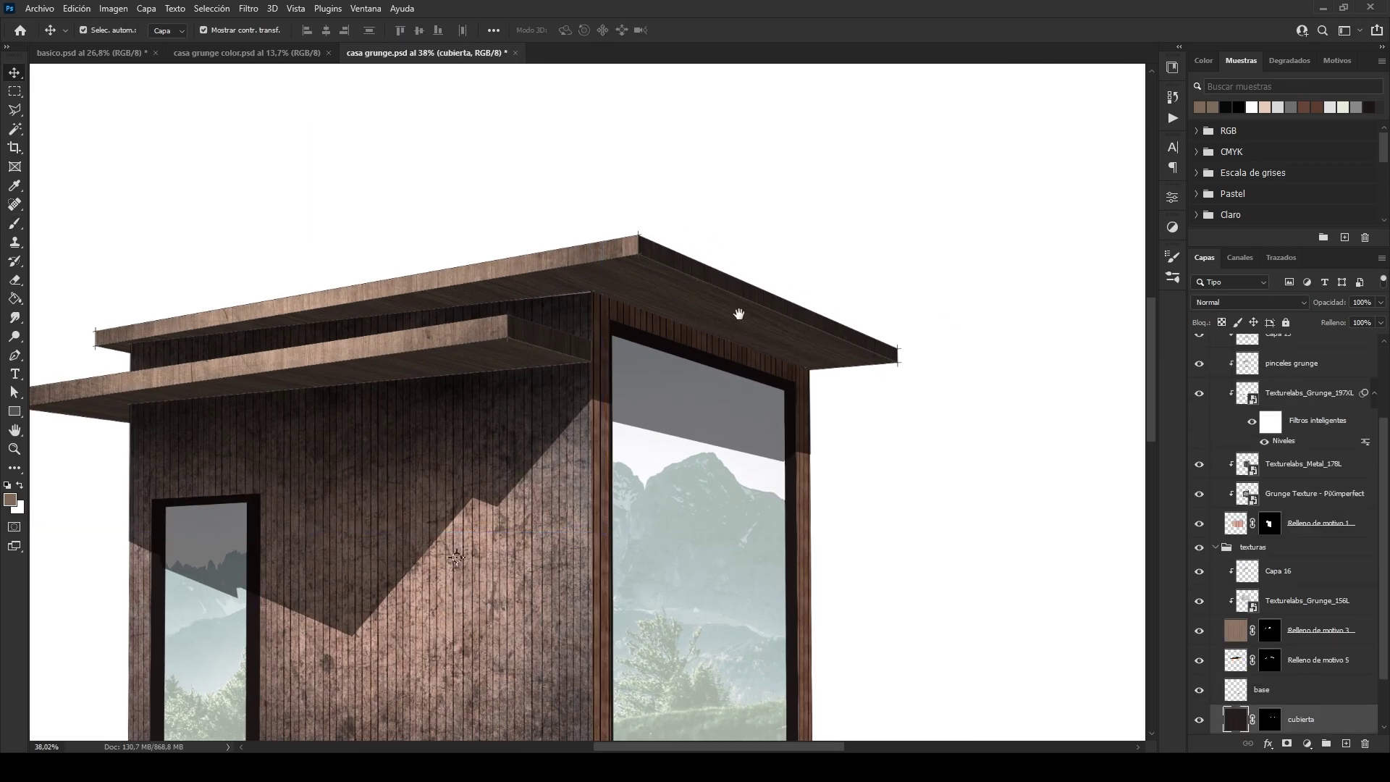
pyautogui.moveTo(738, 304); pyautogui.dragTo(740, 268)
pyautogui.scroll(-3, 1296, 615)
pyautogui.click(1345, 743)
pyautogui.hotkey('ctrl', 'alt', 'g')
pyautogui.press('b')
pyautogui.scroll(3, 597, 283)
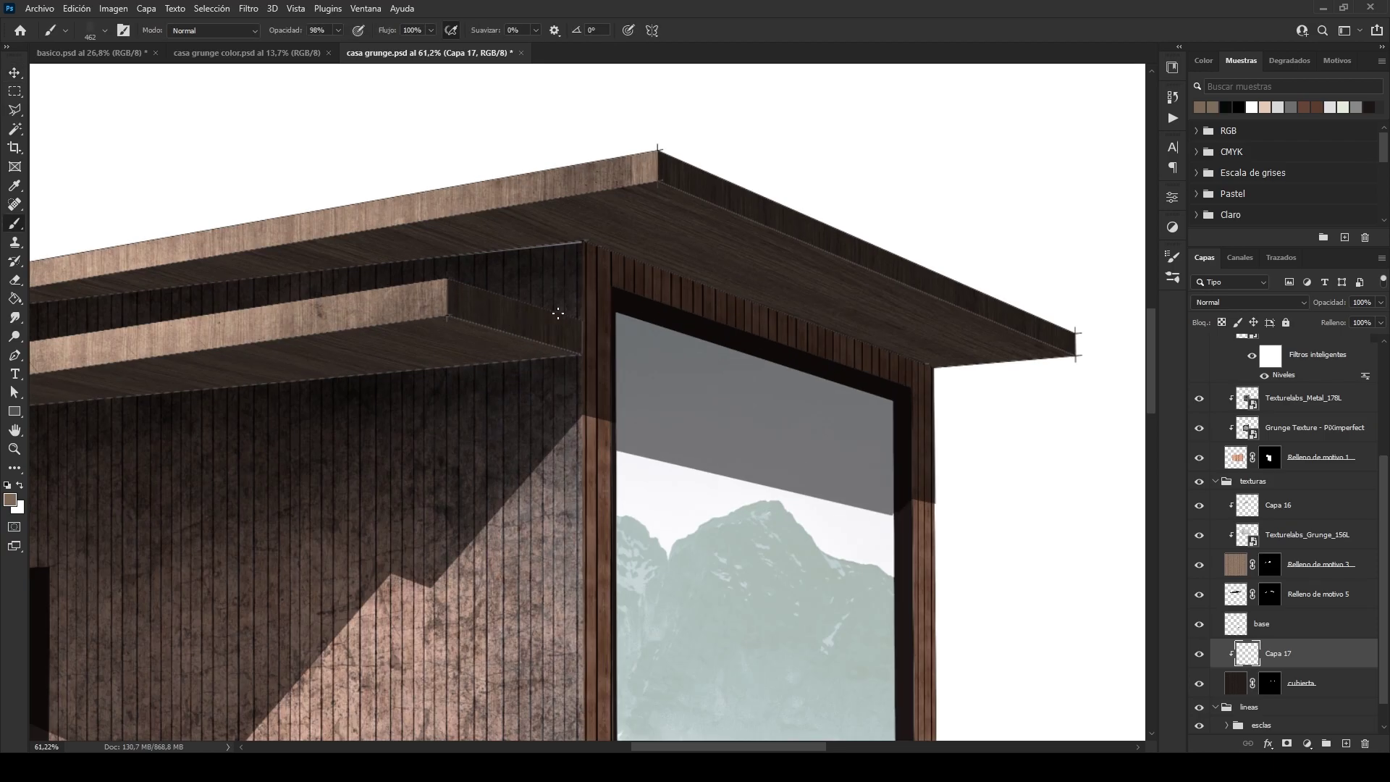
# Step: Set Capa 17's blend mode to Multiplicar and choose another grunge brush after a test stroke on the lower eave's side
pyautogui.click(1249, 302)
pyautogui.click(1231, 356)
pyautogui.moveTo(533, 317); pyautogui.dragTo(499, 316)
pyautogui.click(1172, 278)
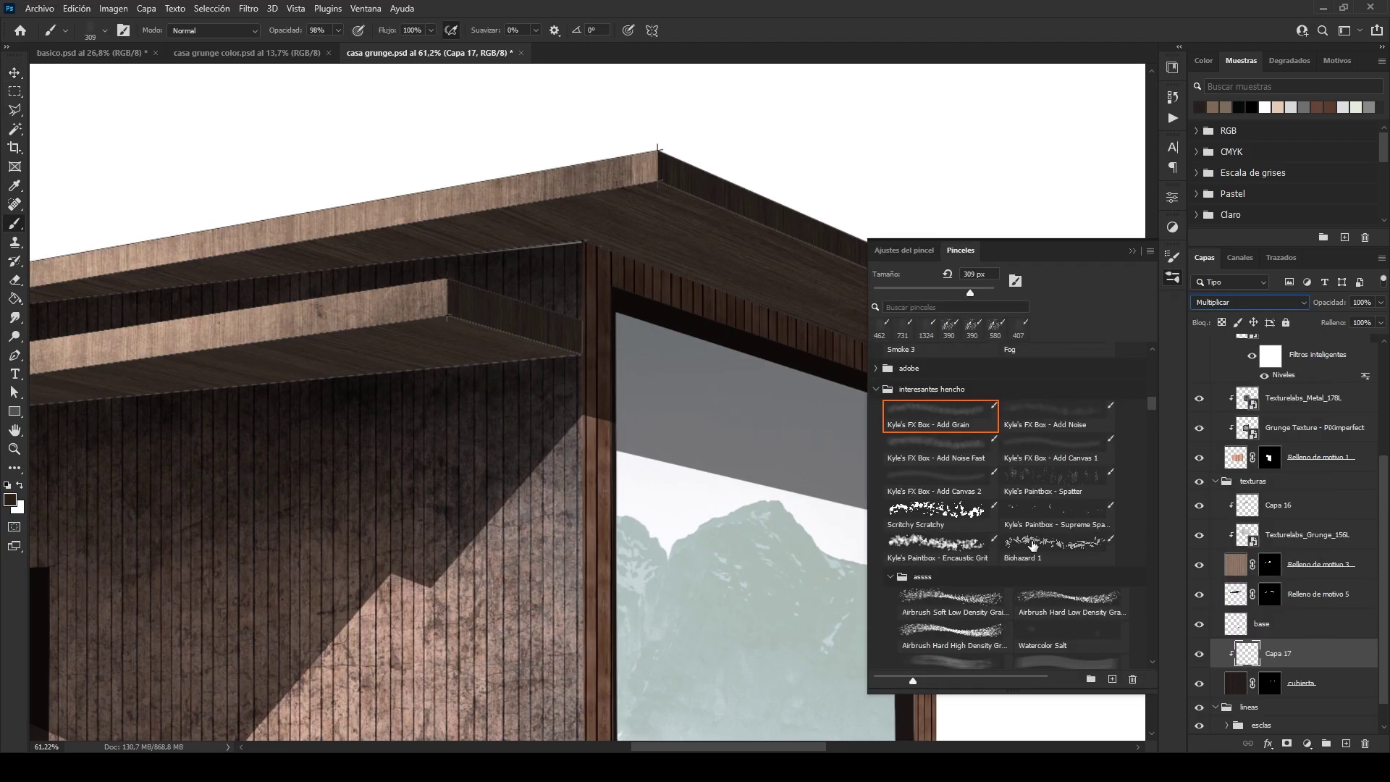
pyautogui.click(1133, 252)
# Step: Try a grunge stroke on the shaded side face of the lower eave and undo it
pyautogui.hotkey('ctrl', 'z')
pyautogui.scroll(4, 557, 334)
pyautogui.moveTo(592, 325); pyautogui.dragTo(427, 286)
pyautogui.hotkey('ctrl', 'z')
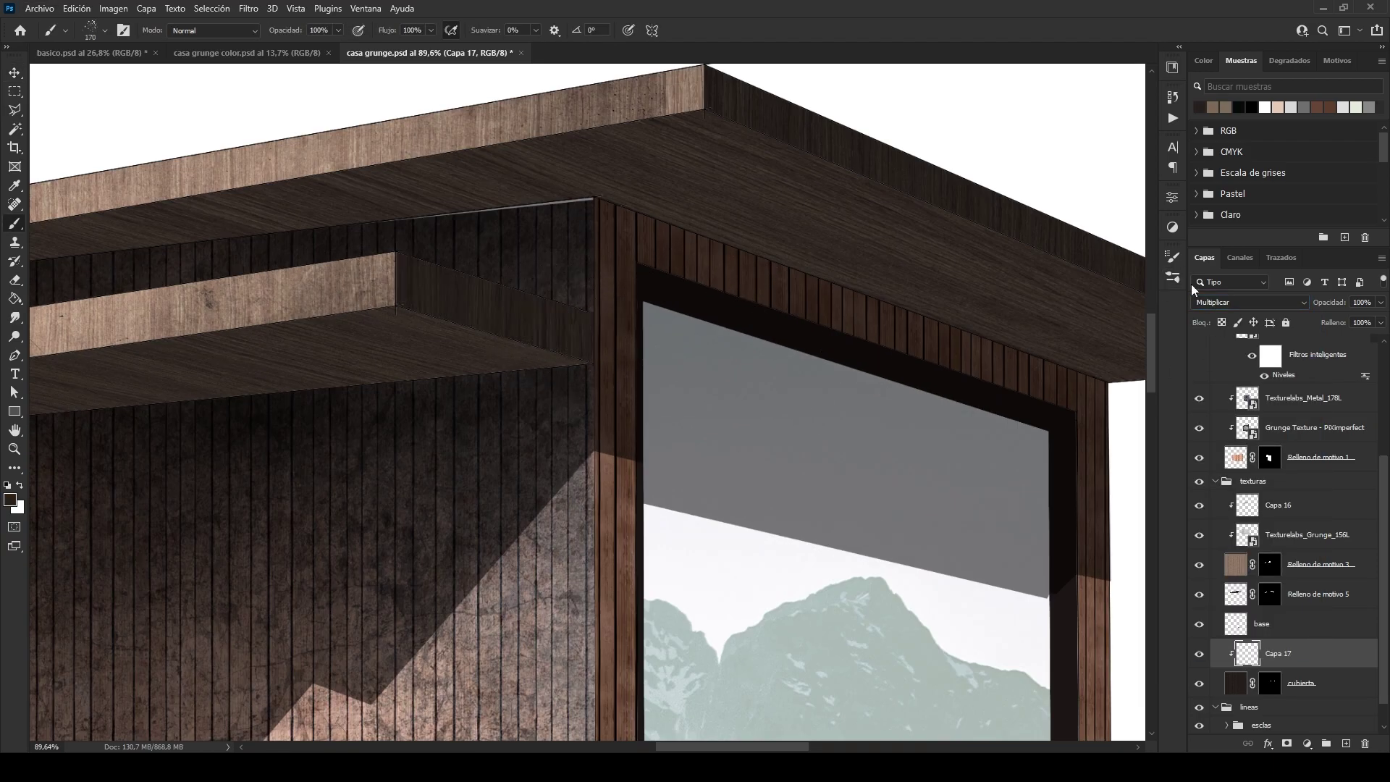
# Step: Paint dark grunge over the shaded side faces of the lower eave and the roof on Capa 17
pyautogui.click(1172, 278)
pyautogui.moveTo(568, 328); pyautogui.dragTo(299, 329)
pyautogui.moveTo(739, 110)
pyautogui.mouseDown()
pyautogui.moveTo(558, 176)
pyautogui.moveTo(312, 218)
pyautogui.mouseUp()
pyautogui.scroll(-4, 312, 218)
pyautogui.moveTo(437, 261); pyautogui.dragTo(461, 265)
pyautogui.scroll(-6, 349, 374)
pyautogui.moveTo(349, 374); pyautogui.dragTo(638, 316)
pyautogui.scroll(-6, 638, 314)
pyautogui.click(1133, 252)
# Step: Place the Grunge Texture - PiXimperfect image as an embedded element above the side wall's Relleno de motivo 2 layer
pyautogui.press('v')
pyautogui.click(1033, 375)
pyautogui.scroll(4, 557, 536)
pyautogui.moveTo(558, 536); pyautogui.dragTo(628, 463)
pyautogui.scroll(5, 772, 496)
pyautogui.moveTo(772, 495); pyautogui.dragTo(664, 545)
pyautogui.click(665, 544)
pyautogui.moveTo(568, 500); pyautogui.dragTo(544, 567)
pyautogui.click(39, 9)
pyautogui.click(94, 314)
pyautogui.click(740, 471)
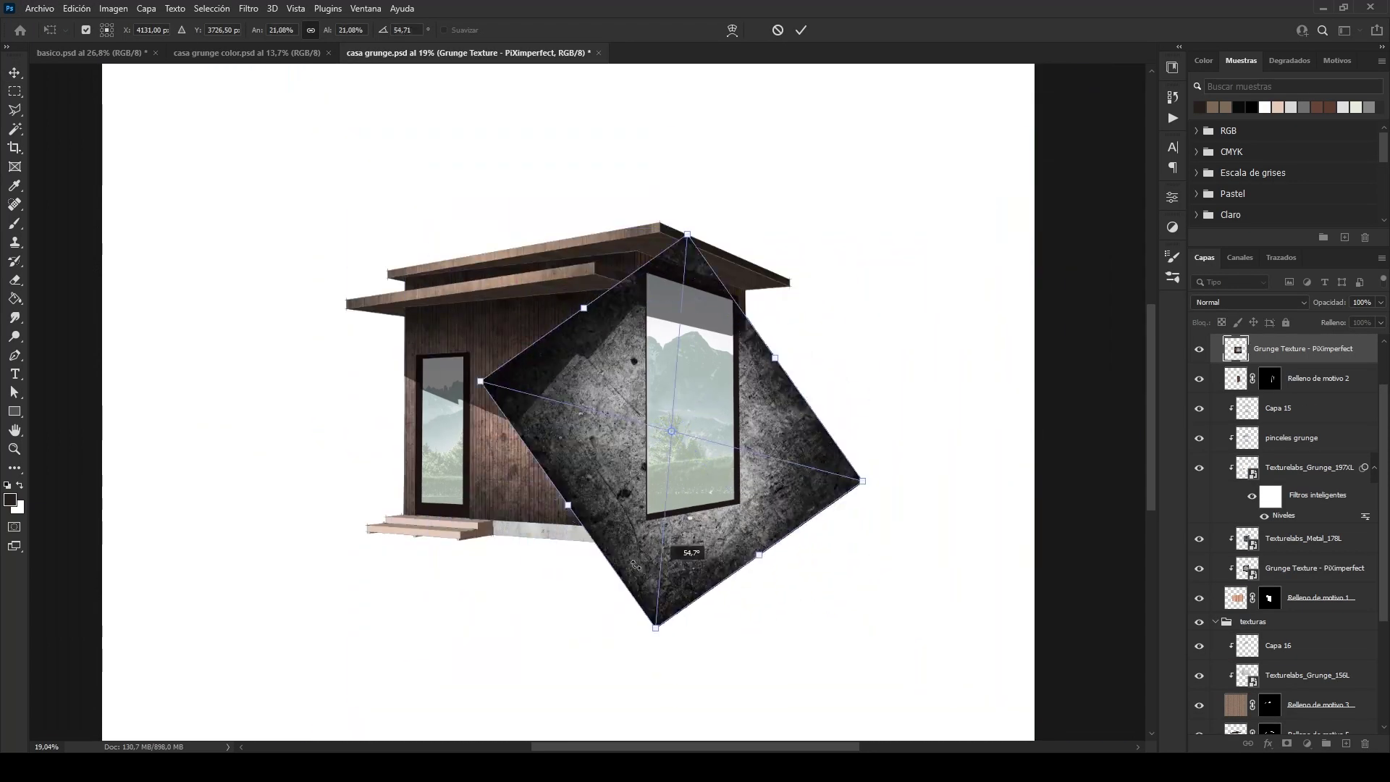
# Step: Rotate the placed grunge texture 90° and narrow it to cover the side wall around the large window
pyautogui.moveTo(788, 408); pyautogui.dragTo(880, 439)
pyautogui.scroll(4, 870, 435)
pyautogui.rightClick(896, 387)
pyautogui.click(933, 465)
pyautogui.moveTo(899, 387); pyautogui.dragTo(779, 377)
pyautogui.hotkey('ctrl', 'z')
pyautogui.moveTo(898, 388); pyautogui.dragTo(705, 392)
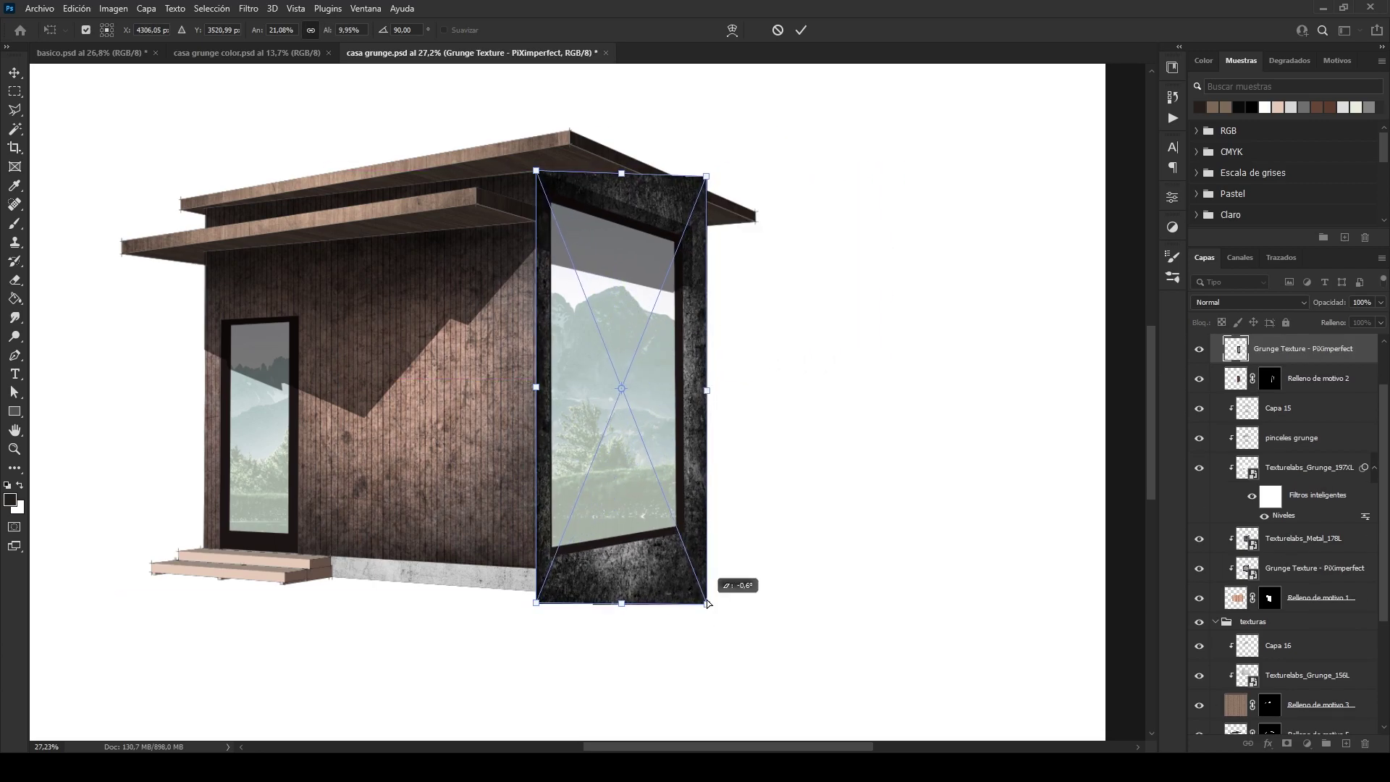
# Step: Distort the texture's outer corners to follow the side wall's perspective and apply the transform
pyautogui.moveTo(705, 608); pyautogui.dragTo(703, 564)
pyautogui.moveTo(705, 176); pyautogui.dragTo(703, 217)
pyautogui.moveTo(703, 392); pyautogui.dragTo(708, 433)
pyautogui.press('Return')
# Step: Clip the grunge texture to Relleno de motivo 2, set its blend mode to Multiplicar, and lower its opacity to about 53%
pyautogui.keyDown('alt'); pyautogui.click(1256, 362); pyautogui.keyUp('alt')
pyautogui.scroll(4, 642, 378)
pyautogui.click(1244, 305)
pyautogui.click(1231, 363)
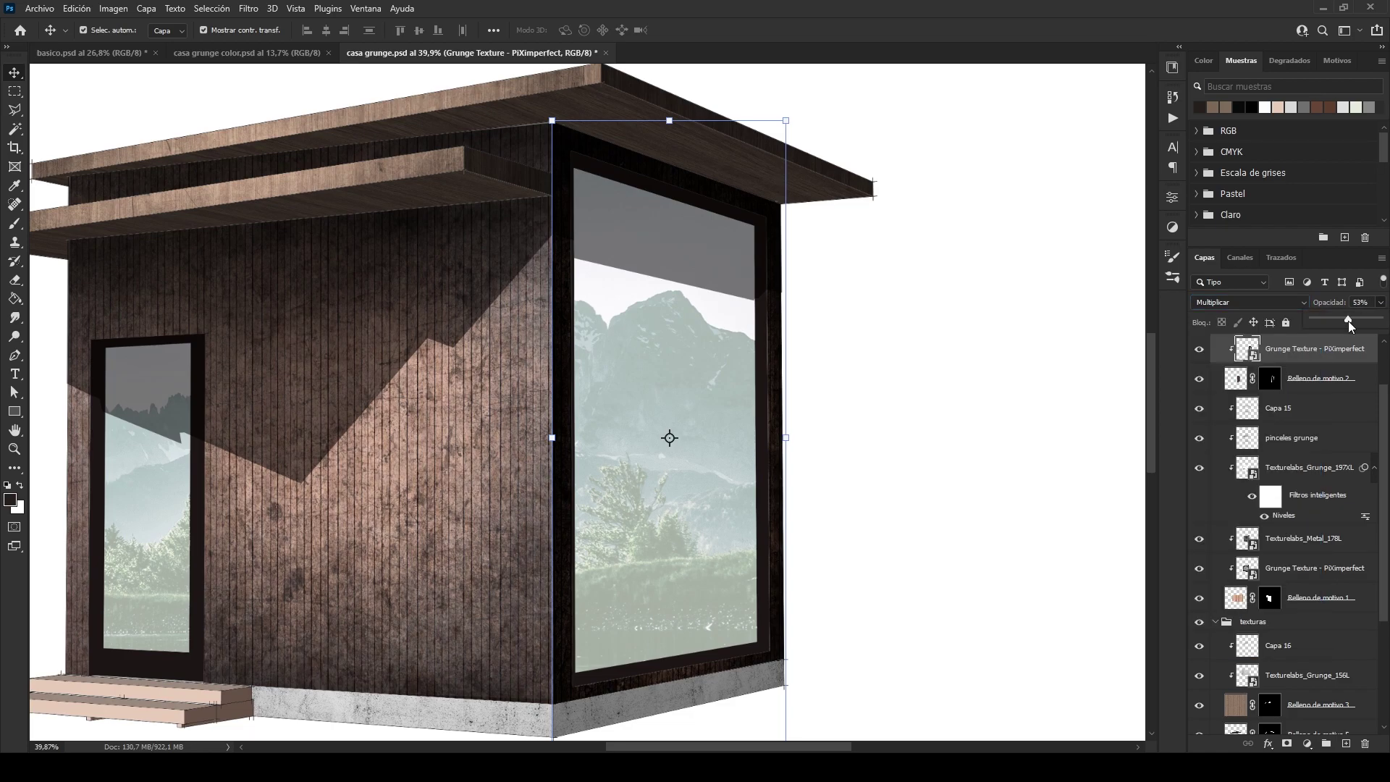
pyautogui.click(1326, 377)
pyautogui.hotkey('ctrl', '0')
pyautogui.click(1039, 351)
pyautogui.scroll(6, 603, 484)
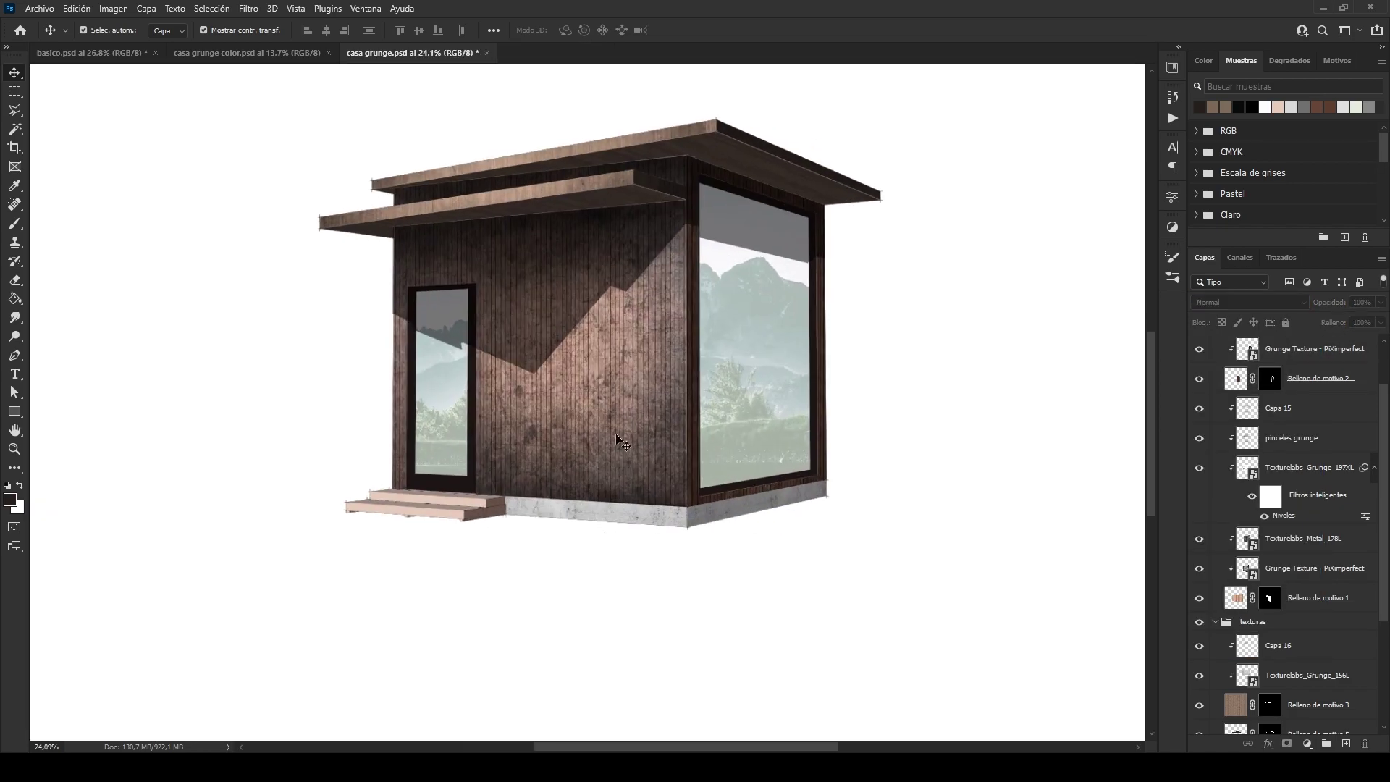
# Step: Place the Grunge Texture - PiXimperfect image above Relleno de motivo 5, the layer of the eave undersides
pyautogui.scroll(3, 684, 138)
pyautogui.click(773, 183)
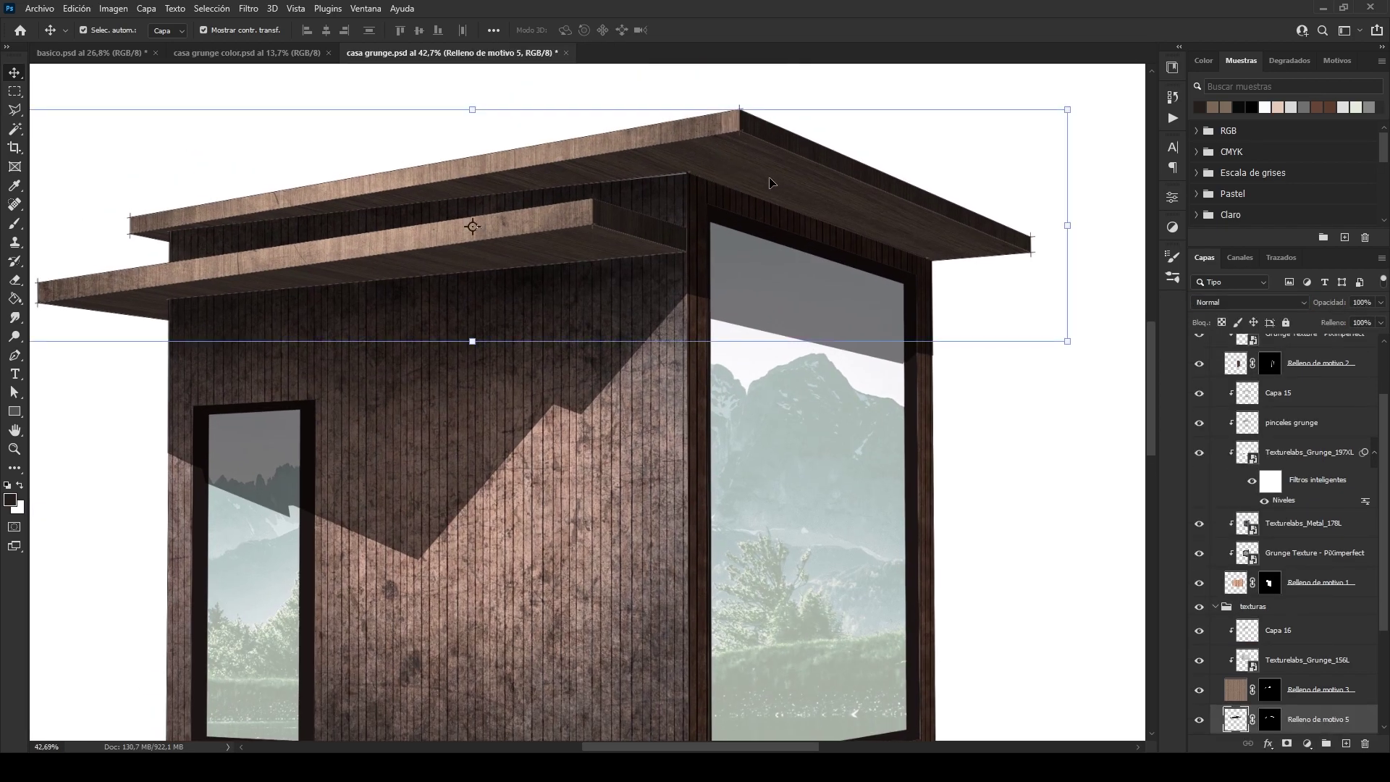
pyautogui.click(39, 8)
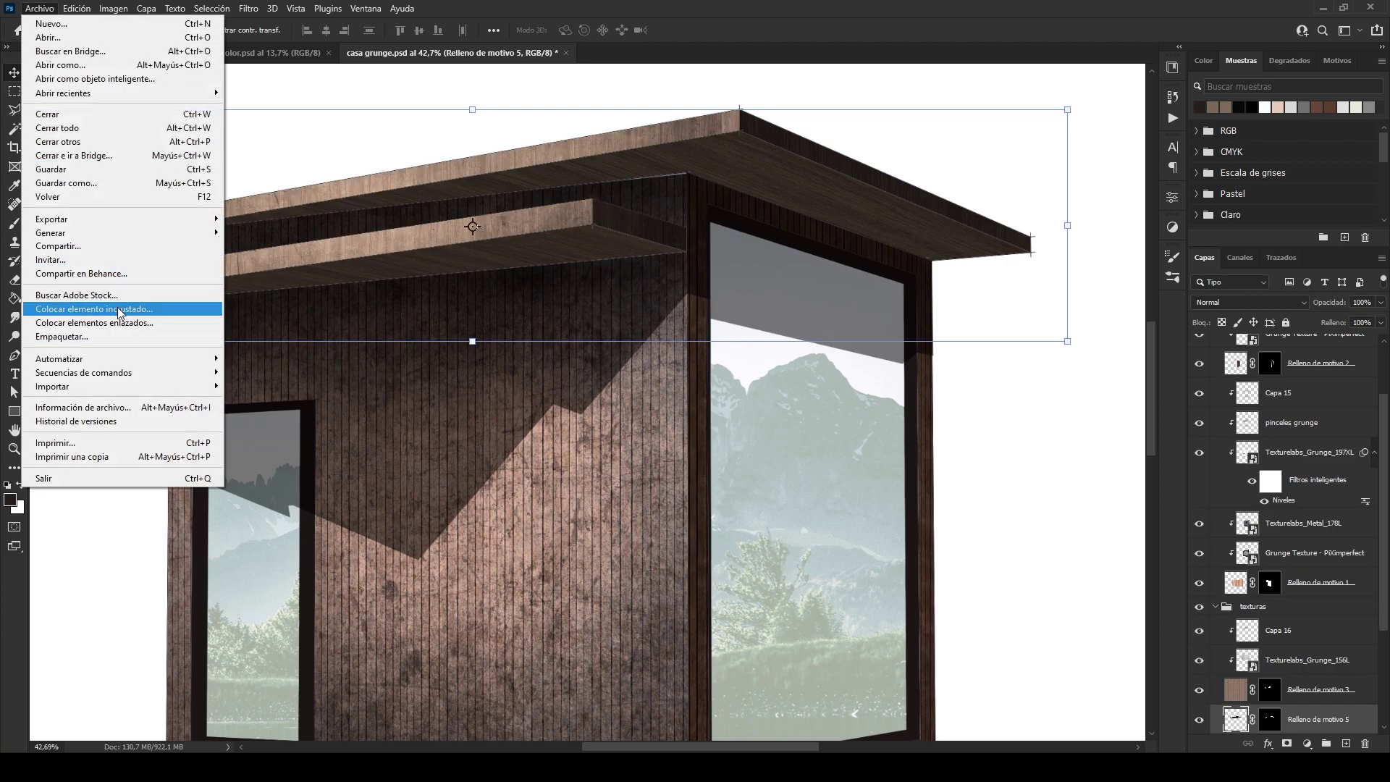
pyautogui.click(108, 310)
pyautogui.doubleClick(355, 228)
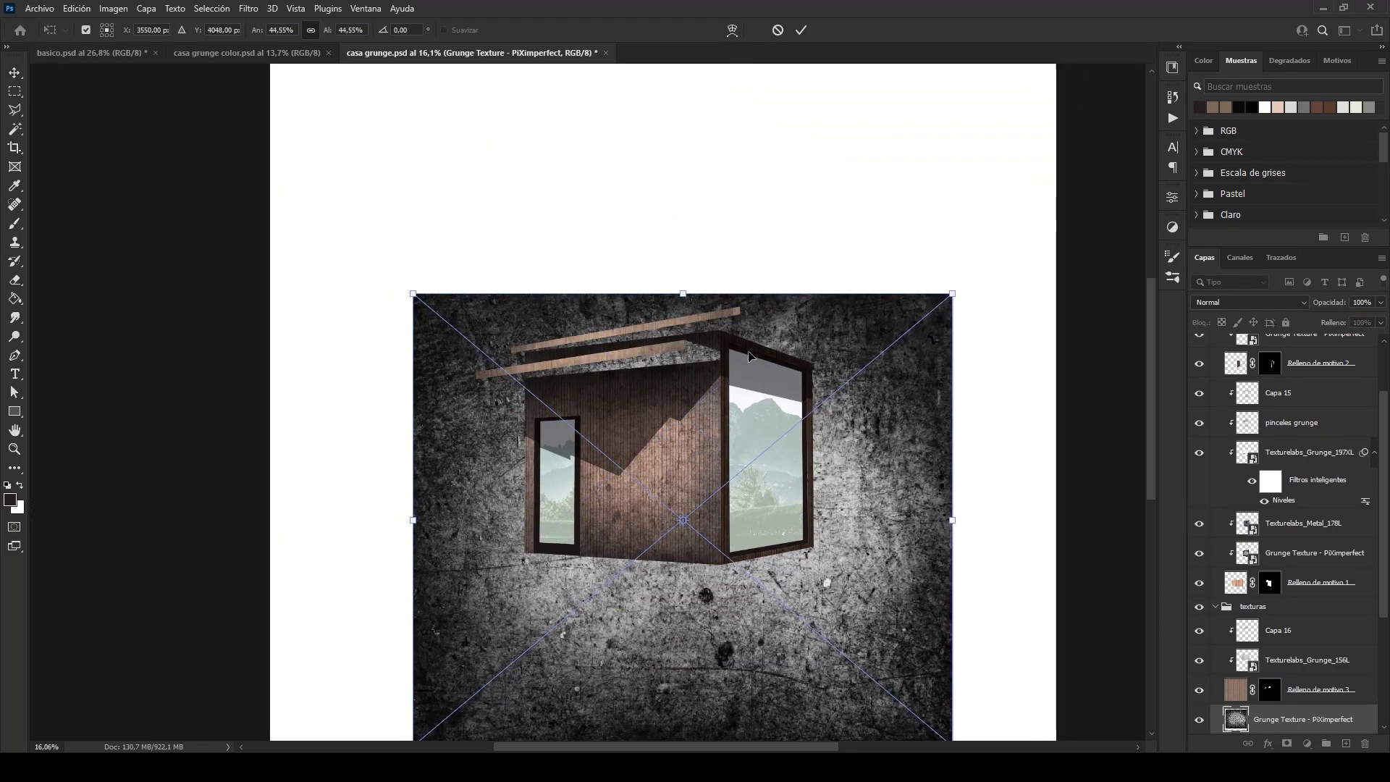
# Step: Scale the placed grunge texture to 30.70% and position it over the roof and eaves
pyautogui.moveTo(749, 356); pyautogui.dragTo(750, 183)
pyautogui.moveTo(684, 120); pyautogui.dragTo(684, 326)
pyautogui.moveTo(717, 460); pyautogui.dragTo(656, 339)
pyautogui.moveTo(773, 329); pyautogui.dragTo(851, 328)
pyautogui.scroll(3, 748, 300)
# Step: Use Distorsionar to flatten the grunge texture to the height of the roof and eaves
pyautogui.rightClick(665, 199)
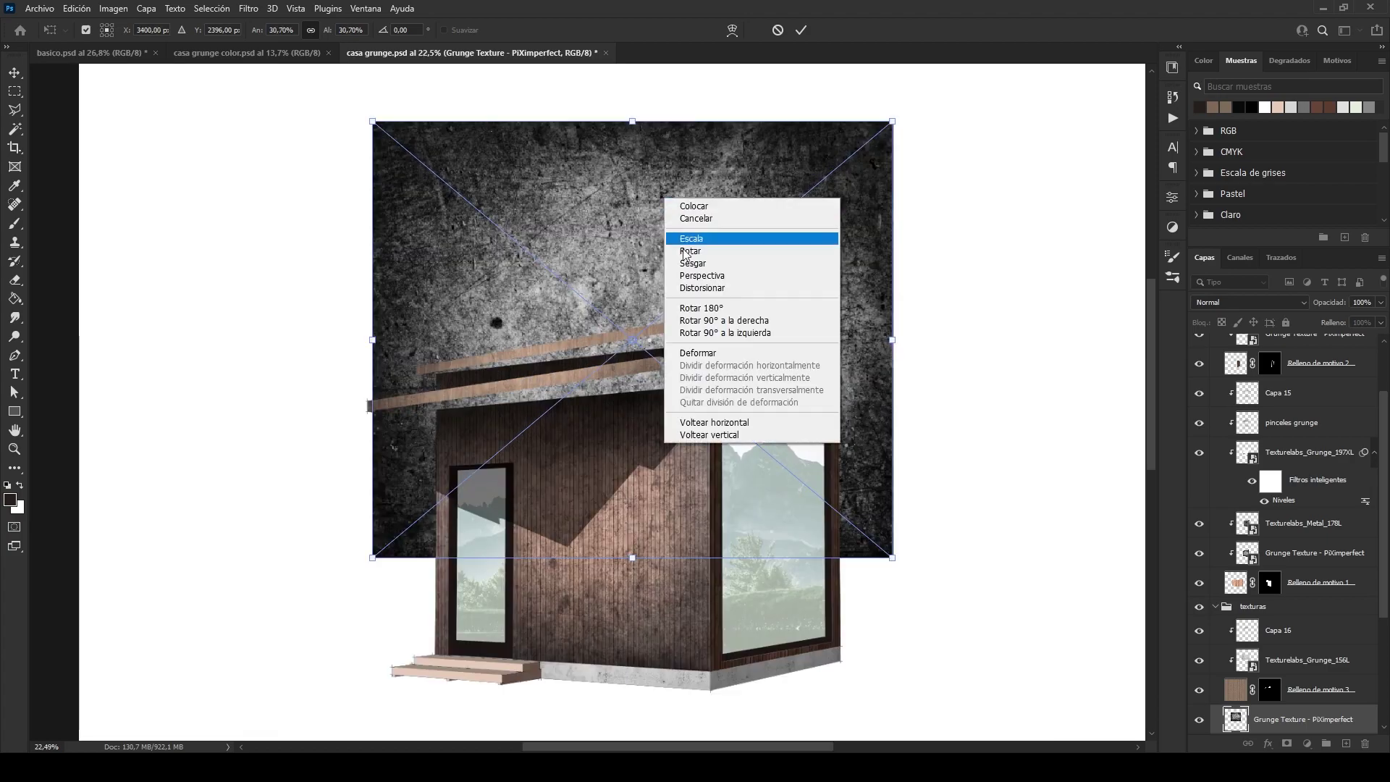
pyautogui.click(724, 291)
pyautogui.moveTo(632, 122); pyautogui.dragTo(598, 317)
pyautogui.moveTo(633, 558); pyautogui.dragTo(709, 418)
pyautogui.scroll(3, 659, 401)
# Step: Distort the texture's sides and corners to cover the undersides of both eaves in perspective and apply the transform
pyautogui.moveTo(259, 348); pyautogui.dragTo(367, 433)
pyautogui.moveTo(1040, 348); pyautogui.dragTo(983, 319)
pyautogui.moveTo(949, 343); pyautogui.dragTo(842, 360)
pyautogui.moveTo(873, 334); pyautogui.dragTo(882, 332)
pyautogui.moveTo(965, 409); pyautogui.dragTo(1041, 369)
pyautogui.moveTo(345, 527); pyautogui.dragTo(411, 481)
pyautogui.moveTo(174, 372); pyautogui.dragTo(135, 388)
pyautogui.press('Return')
# Step: Clip the grunge texture to Relleno de motivo 5, set its blend mode to Multiplicar, and reduce its opacity
pyautogui.scroll(-3, 1249, 716)
pyautogui.keyDown('alt'); pyautogui.click(1247, 645); pyautogui.keyUp('alt')
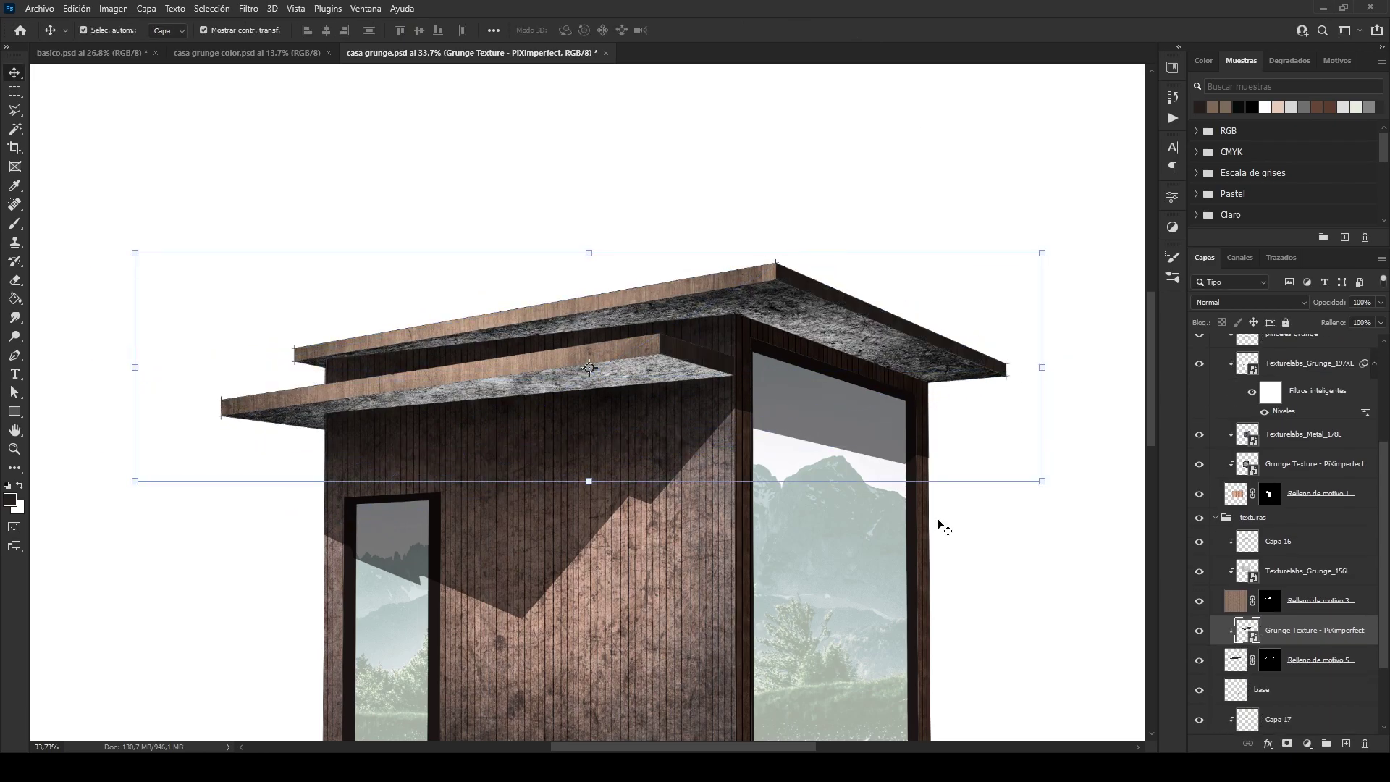
pyautogui.click(1248, 302)
pyautogui.click(1223, 363)
pyautogui.moveTo(1380, 319); pyautogui.dragTo(1347, 319)
pyautogui.scroll(-5, 621, 336)
pyautogui.click(924, 398)
pyautogui.scroll(-3, 924, 398)
pyautogui.scroll(6, 525, 420)
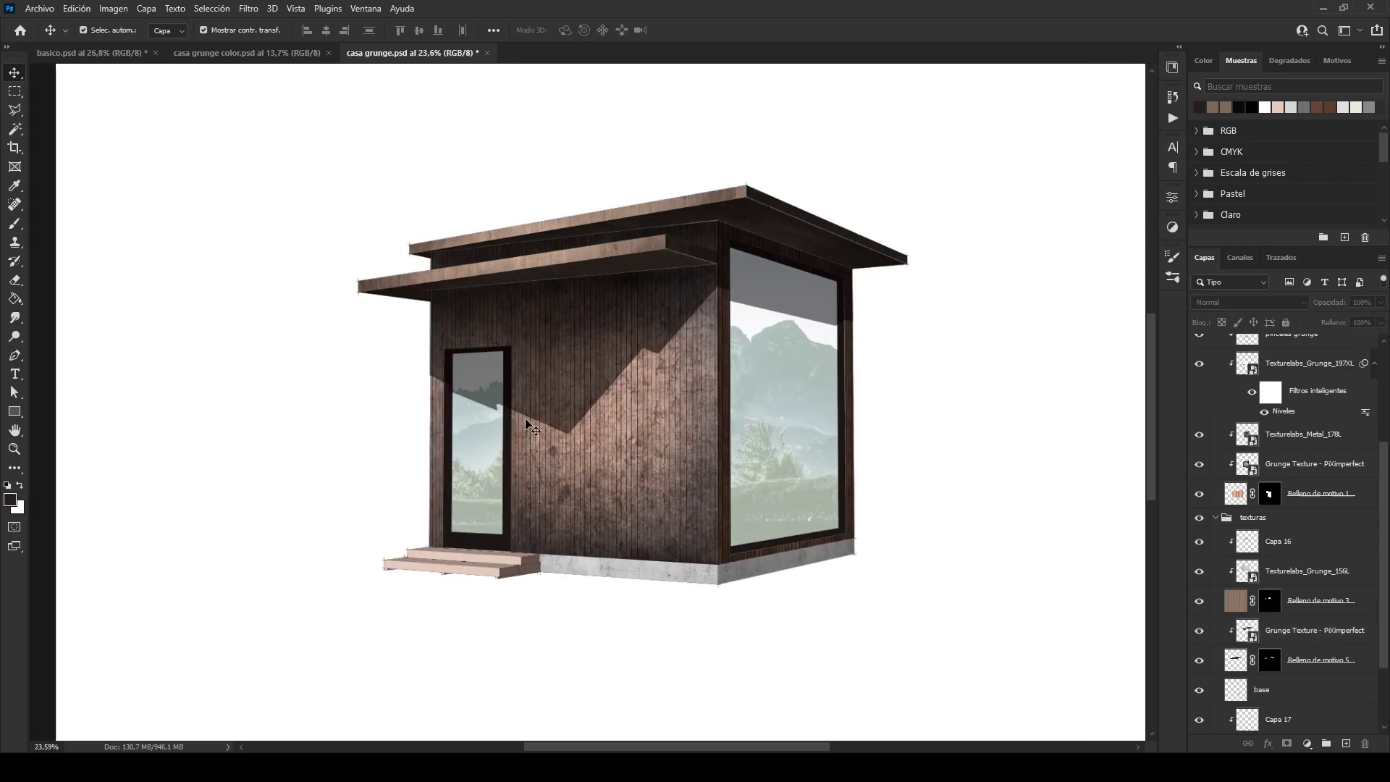
# Step: Select the entrance steps' layer Capa 10 and place the embedded Grunge Texture - PiXimperfect image above it
pyautogui.scroll(2, 526, 423)
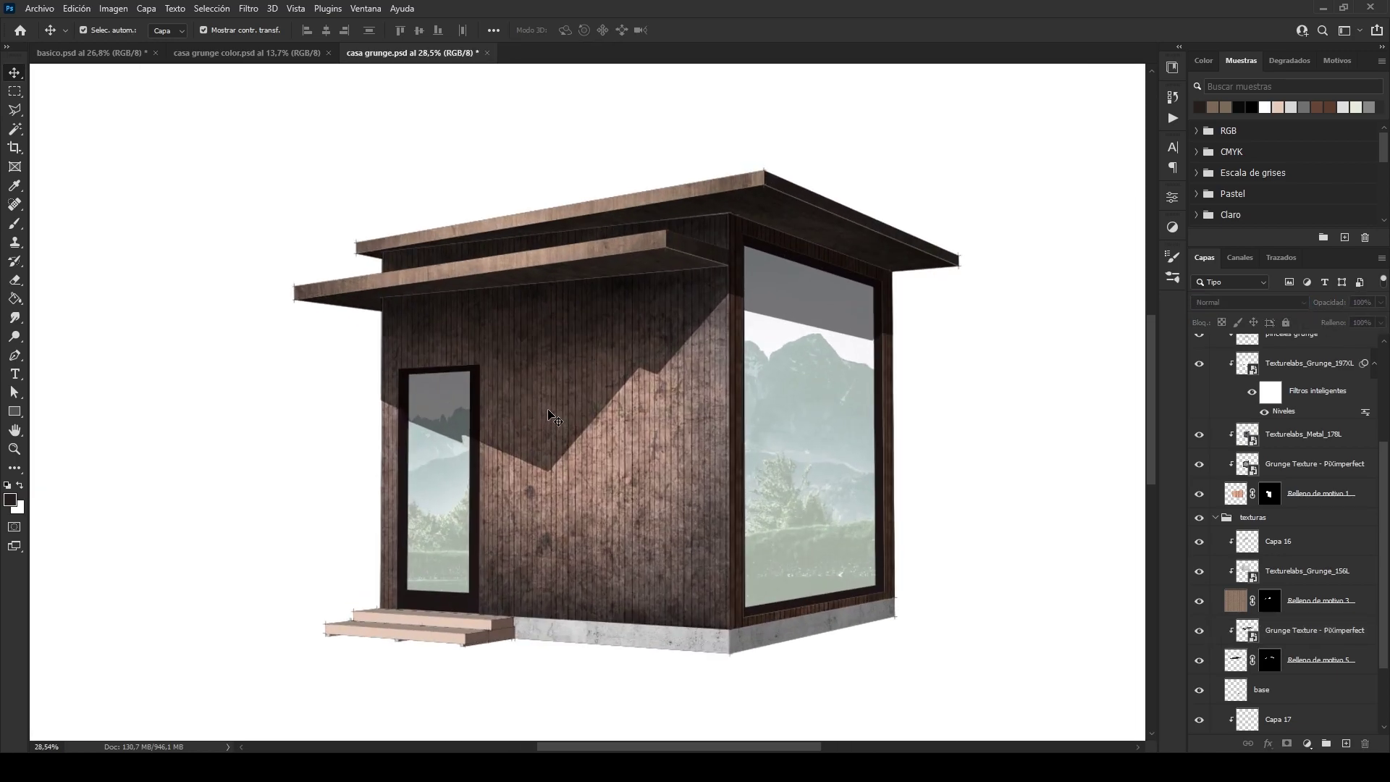
pyautogui.scroll(9, 471, 622)
pyautogui.click(624, 523)
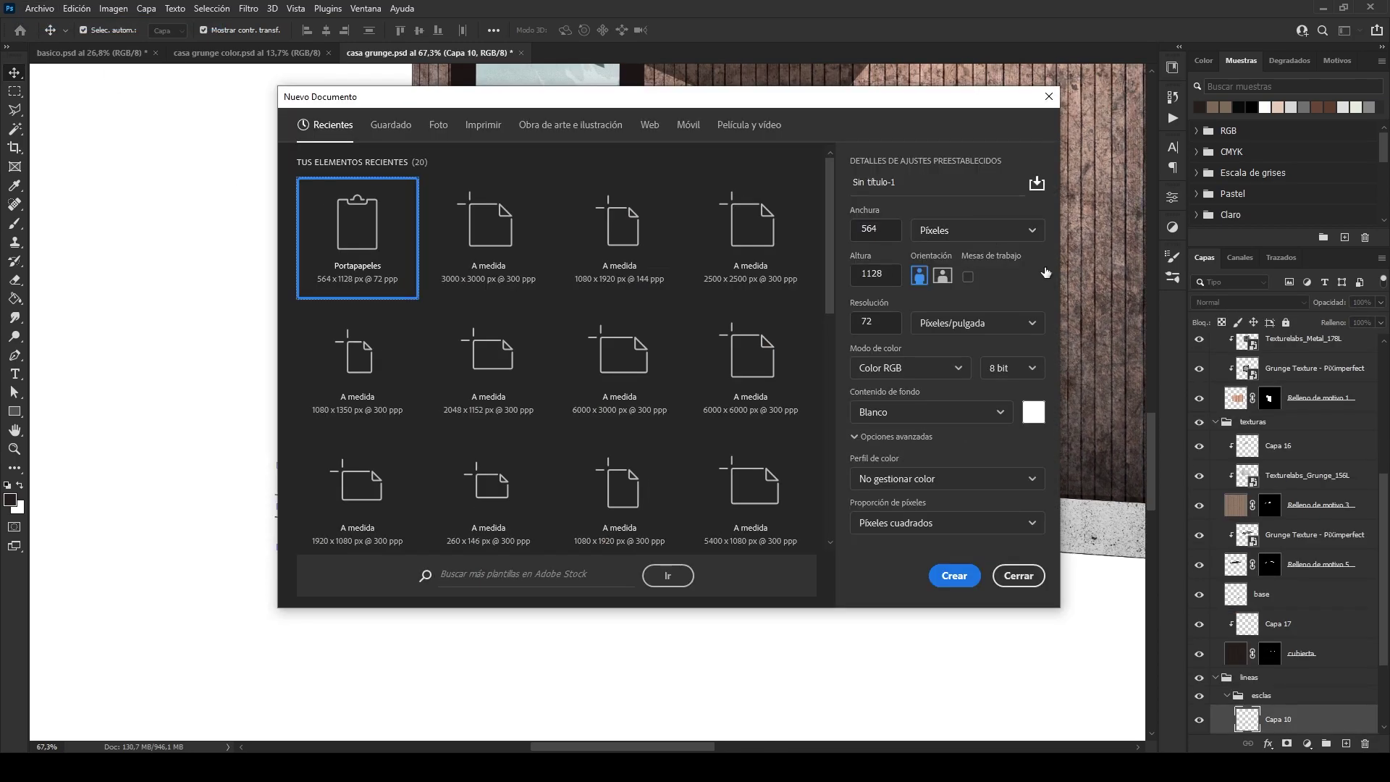
pyautogui.press('Escape')
pyautogui.click(39, 8)
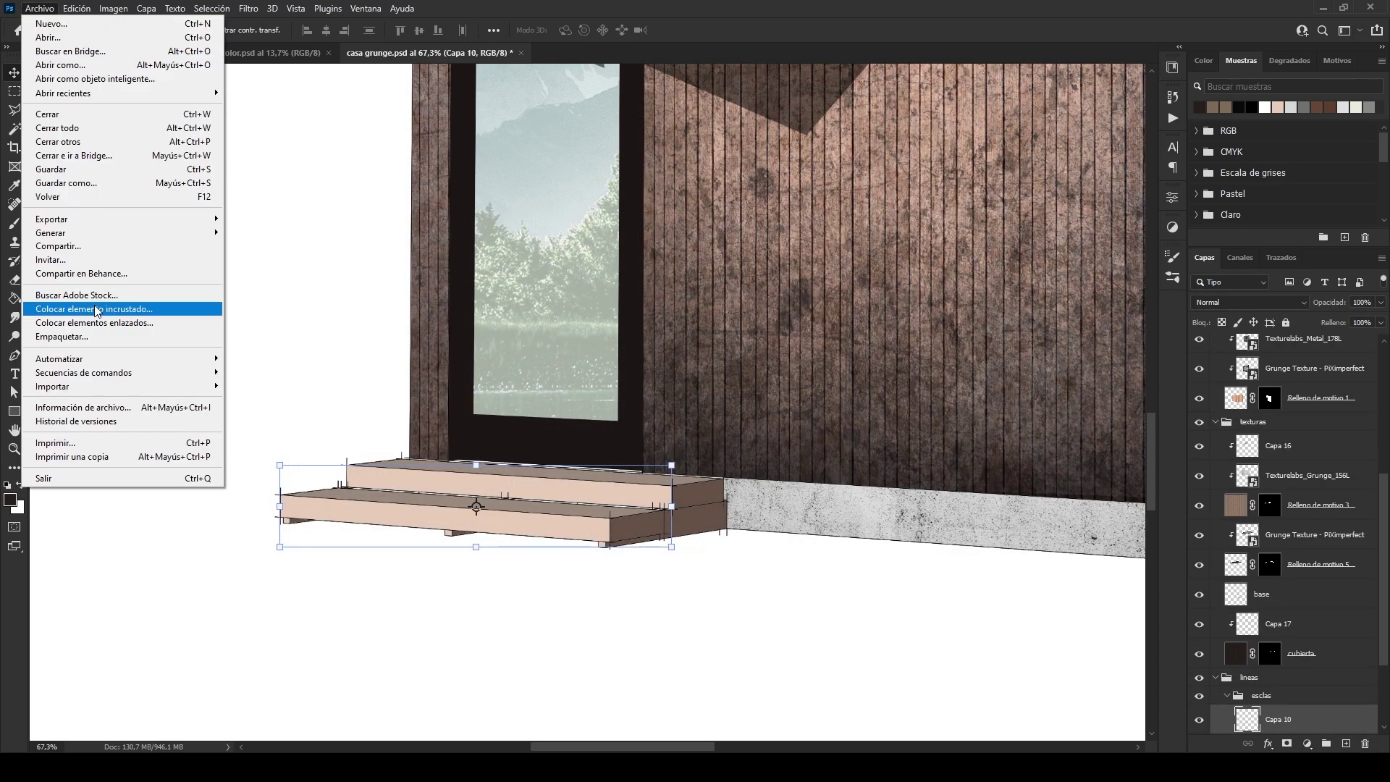
pyautogui.click(101, 289)
pyautogui.doubleClick(356, 224)
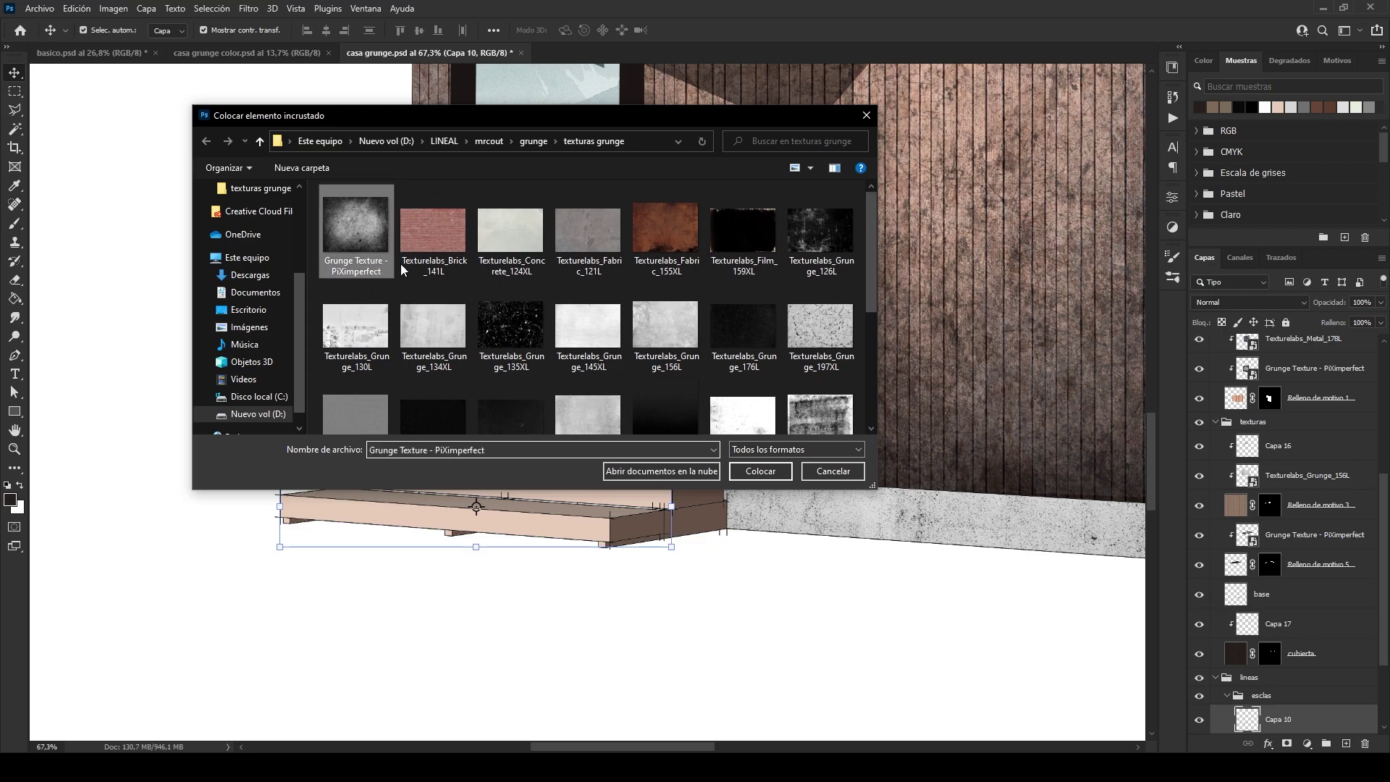
# Step: Scale the placed grunge texture to 9.85%, position it over the entrance steps, and apply the transform
pyautogui.scroll(-14, 662, 414)
pyautogui.moveTo(1027, 420); pyautogui.dragTo(721, 421)
pyautogui.scroll(11, 665, 443)
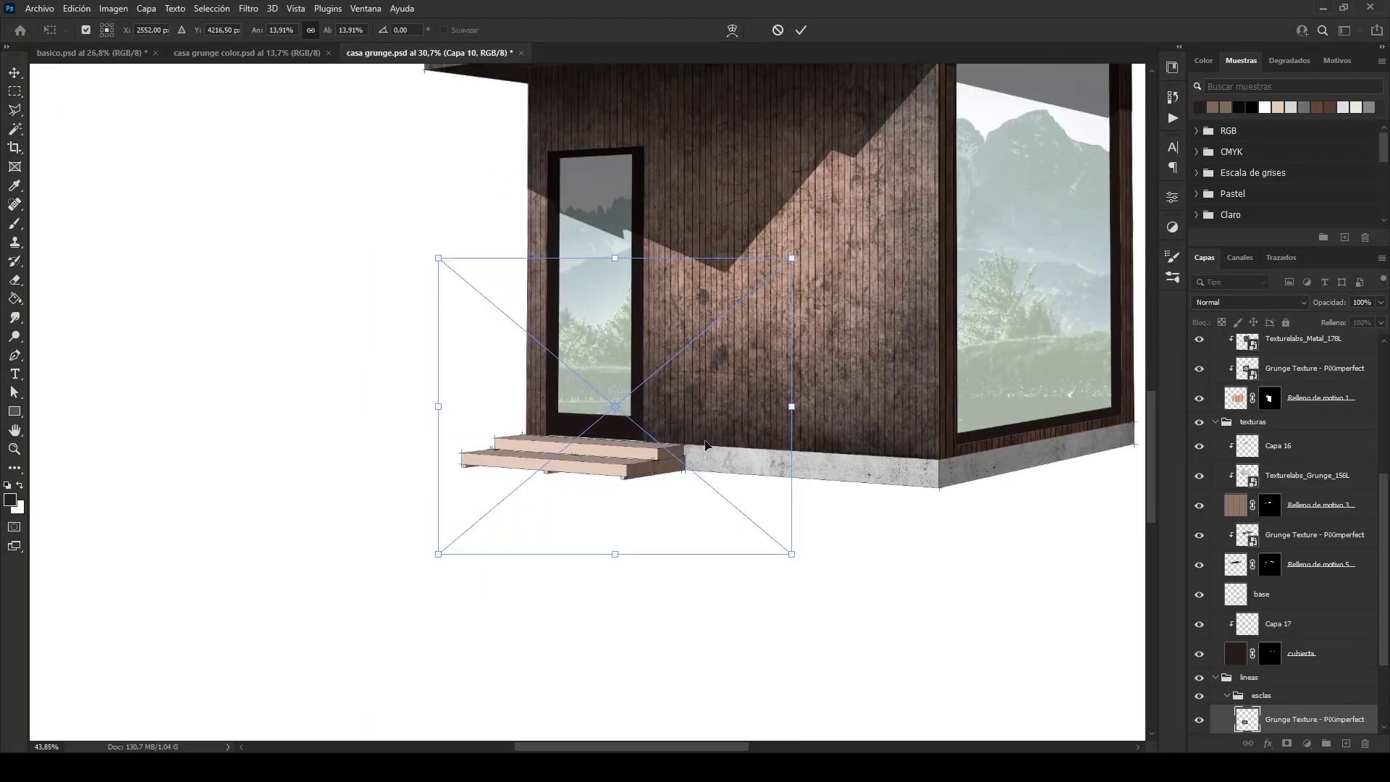
pyautogui.moveTo(691, 487); pyautogui.dragTo(565, 524)
pyautogui.moveTo(704, 429)
pyautogui.mouseDown()
pyautogui.moveTo(688, 429)
pyautogui.moveTo(701, 429)
pyautogui.mouseUp()
pyautogui.moveTo(239, 428); pyautogui.dragTo(371, 428)
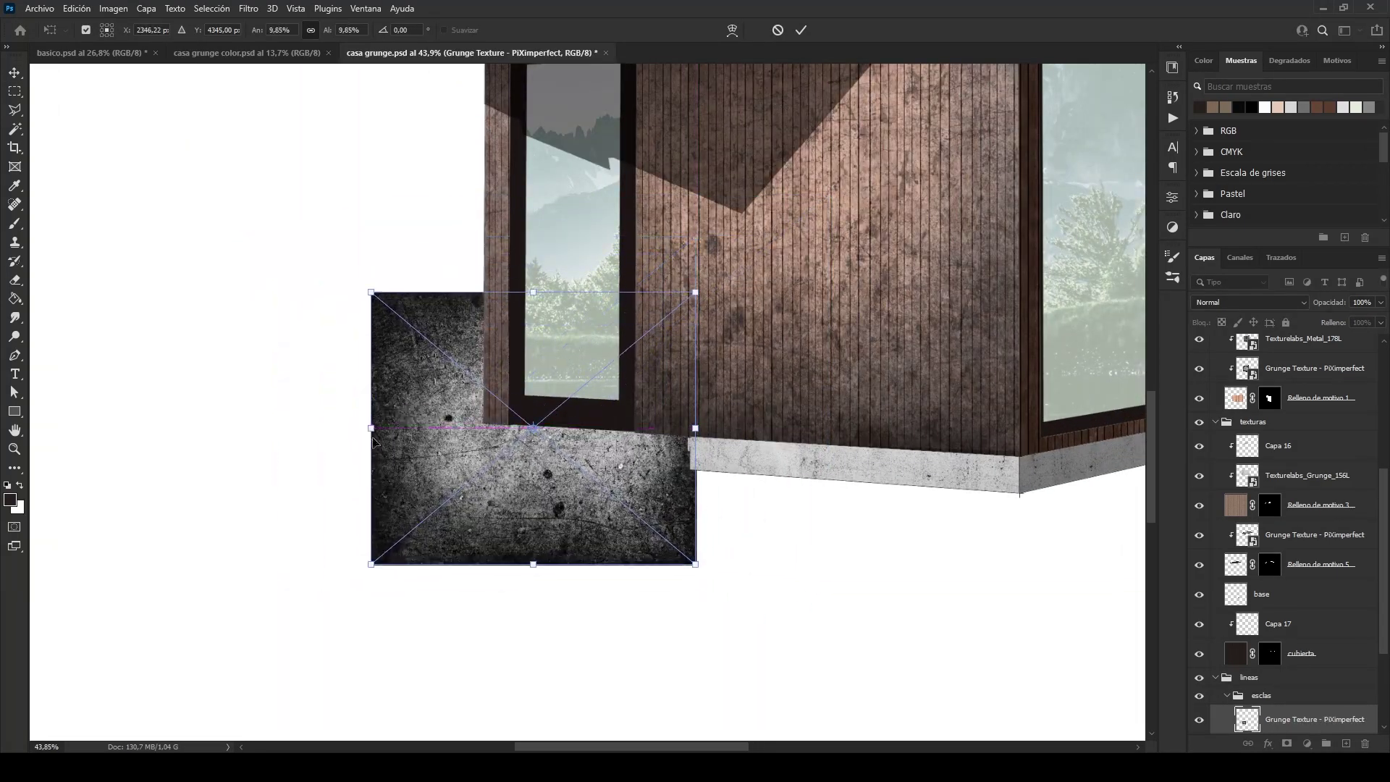
pyautogui.press('Return')
# Step: Clip the grunge texture to Capa 10, set its blend mode to Multiplicar, and reduce its opacity
pyautogui.scroll(-3, 1261, 627)
pyautogui.keyDown('alt'); pyautogui.click(1260, 617); pyautogui.keyUp('alt')
pyautogui.scroll(7, 584, 458)
pyautogui.click(1231, 303)
pyautogui.click(1222, 360)
pyautogui.click(1380, 303)
pyautogui.moveTo(1380, 320); pyautogui.dragTo(1362, 319)
pyautogui.scroll(-4, 950, 410)
pyautogui.scroll(7, 651, 407)
# Step: Add a new layer clipped above the steps' texture, set it to Multiplicar, and choose a grunge brush
pyautogui.click(1346, 743)
pyautogui.hotkey('ctrl', '0')
pyautogui.keyDown('alt'); pyautogui.click(1262, 615); pyautogui.keyUp('alt')
pyautogui.click(1250, 302)
pyautogui.click(1247, 358)
pyautogui.click(1171, 277)
pyautogui.click(950, 411)
pyautogui.click(1138, 251)
pyautogui.scroll(20, 488, 515)
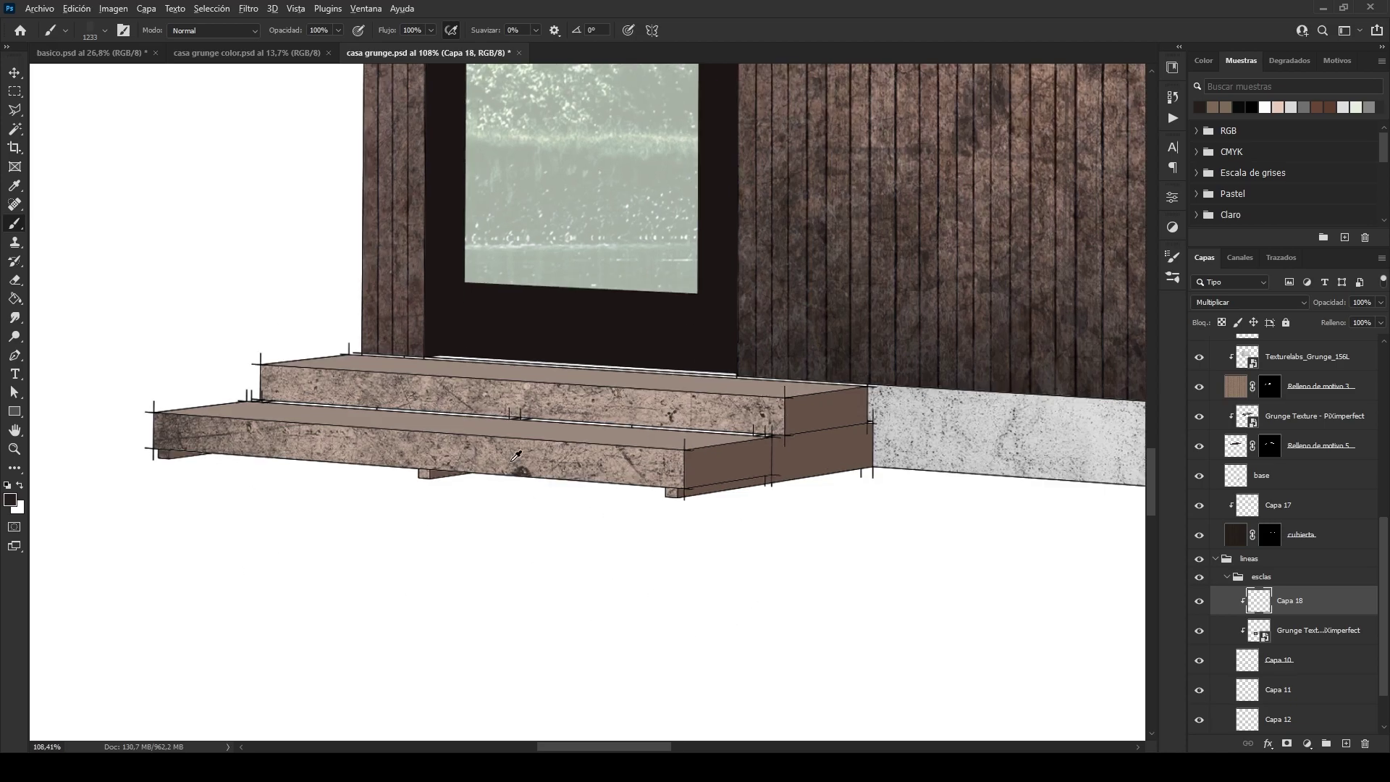
# Step: Sample the steps' brown and paint grunge strokes along the front faces of both entrance steps
pyautogui.keyDown('alt'); pyautogui.click(516, 459); pyautogui.keyUp('alt')
pyautogui.moveTo(493, 459)
pyautogui.mouseDown()
pyautogui.moveTo(217, 459)
pyautogui.moveTo(456, 471)
pyautogui.mouseUp()
pyautogui.moveTo(474, 466); pyautogui.dragTo(435, 458)
pyautogui.moveTo(406, 478); pyautogui.dragTo(825, 499)
pyautogui.scroll(5, 820, 470)
pyautogui.moveTo(844, 459); pyautogui.dragTo(848, 448)
pyautogui.moveTo(974, 439)
pyautogui.mouseDown()
pyautogui.moveTo(934, 417)
pyautogui.moveTo(376, 376)
pyautogui.moveTo(1075, 402)
pyautogui.mouseUp()
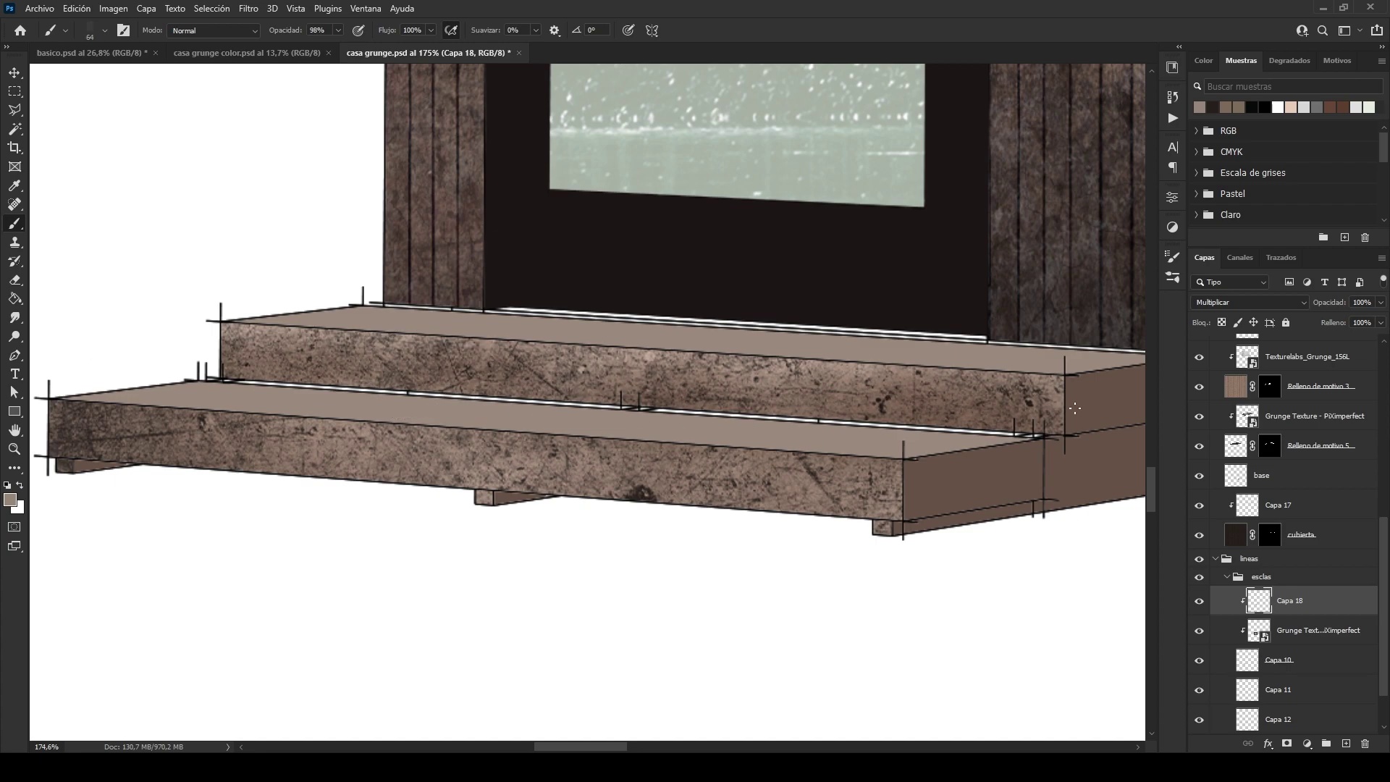
pyautogui.moveTo(946, 500); pyautogui.dragTo(431, 495)
# Step: Select the lineas layer holding the steps' side faces and place the embedded Grunge Texture - PiXimperfect image above it
pyautogui.scroll(-12, 443, 405)
pyautogui.scroll(4, 619, 500)
pyautogui.press('v')
pyautogui.click(614, 500)
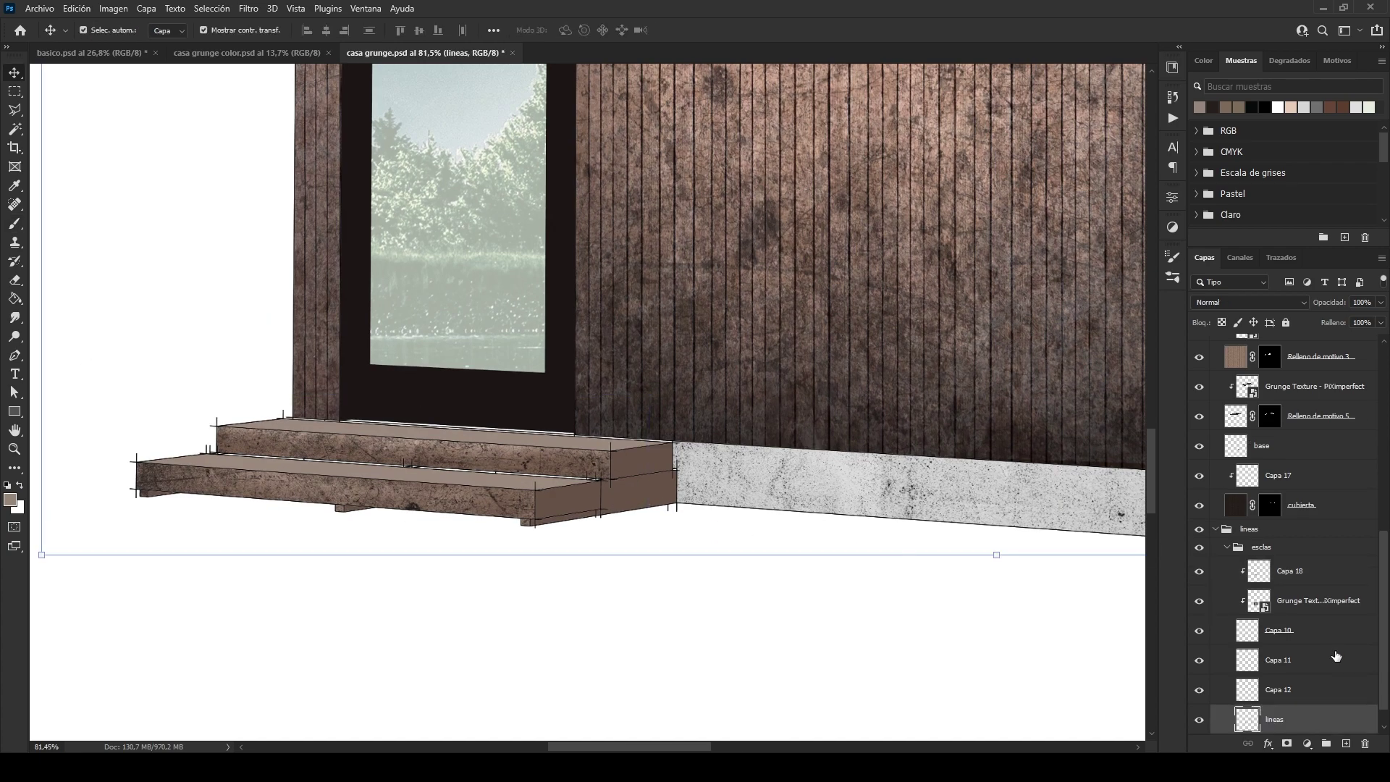
pyautogui.scroll(-1, 1222, 699)
pyautogui.scroll(3, 651, 521)
pyautogui.click(33, 6)
pyautogui.click(94, 324)
pyautogui.click(357, 230)
pyautogui.click(764, 469)
# Step: Scale the new grunge texture to 5.65%, position it over the steps' side faces, and apply the transform
pyautogui.scroll(-9, 767, 467)
pyautogui.scroll(-10, 335, 456)
pyautogui.moveTo(878, 450); pyautogui.dragTo(533, 450)
pyautogui.scroll(18, 474, 474)
pyautogui.moveTo(789, 341); pyautogui.dragTo(660, 342)
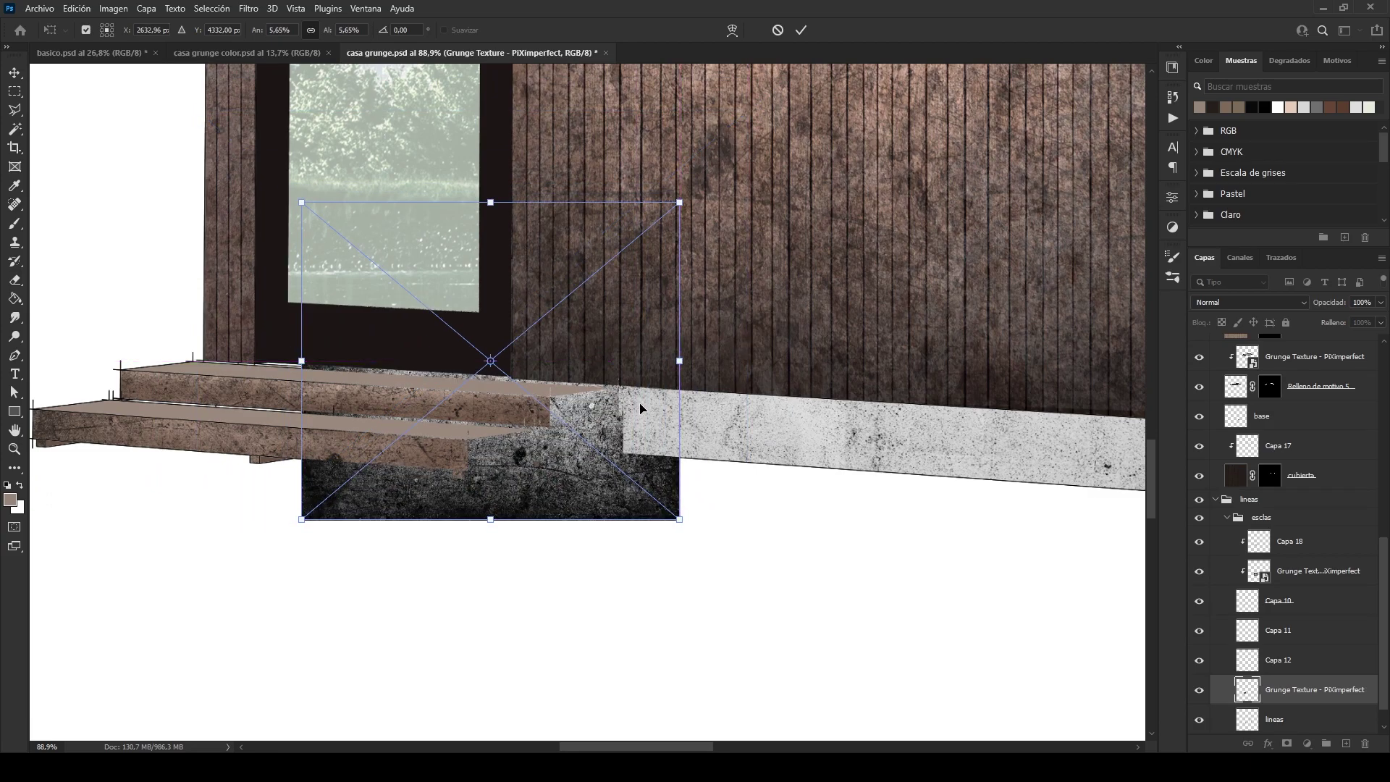
pyautogui.press('Return')
# Step: Clip the grunge texture to the lineas layer and set its blend mode to Multiplicar
pyautogui.hotkey('ctrl', 'alt', 'g')
pyautogui.scroll(4, 203, 341)
pyautogui.click(1248, 302)
pyautogui.click(1250, 359)
pyautogui.click(863, 577)
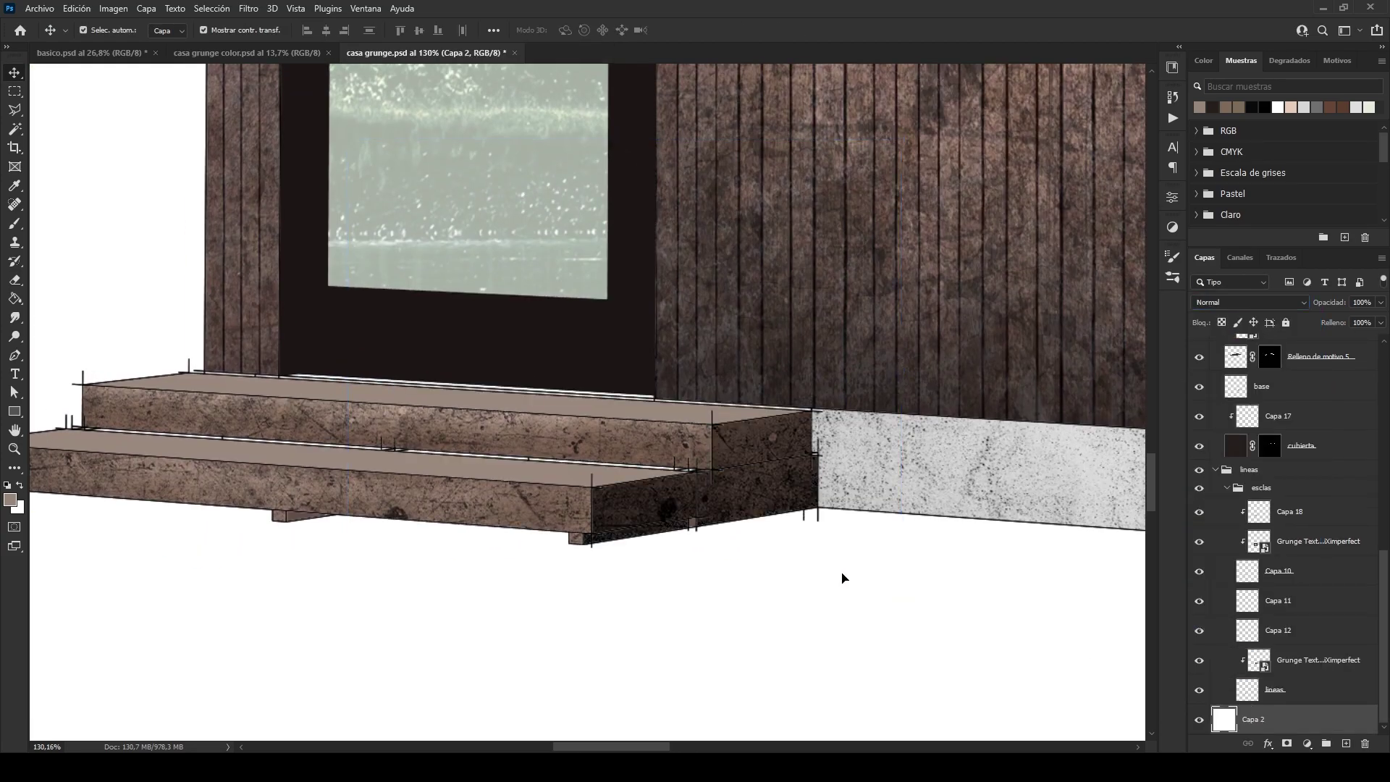
pyautogui.moveTo(862, 577); pyautogui.dragTo(803, 601)
# Step: Add a clipped Multiplicar layer above the side texture and paint the steps' side with Kyle's FX Box - Add Canvas 2
pyautogui.click(684, 510)
pyautogui.click(1346, 743)
pyautogui.click(1262, 302)
pyautogui.click(1251, 359)
pyautogui.click(1173, 278)
pyautogui.click(933, 482)
pyautogui.scroll(5, 711, 490)
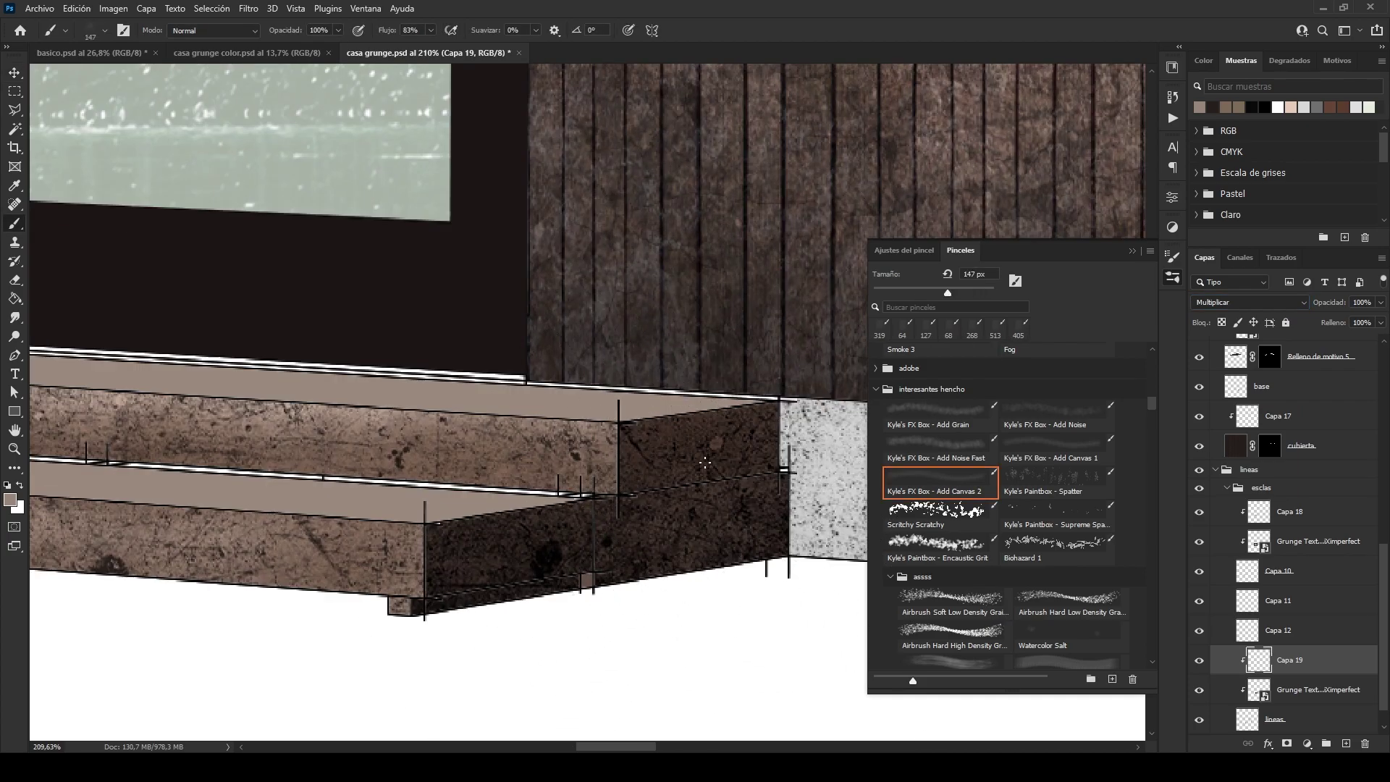
pyautogui.scroll(-16, 558, 558)
pyautogui.click(1173, 277)
pyautogui.moveTo(579, 438); pyautogui.dragTo(460, 503)
# Step: Add a new layer clipped to Capa 11, the steps' treads, and set its blend mode to Multiplicar
pyautogui.press('v')
pyautogui.scroll(11, 378, 504)
pyautogui.click(1288, 600)
pyautogui.click(1345, 743)
pyautogui.click(1250, 302)
pyautogui.click(1252, 358)
pyautogui.press('b')
# Step: Paint grunge brush strokes along the top surfaces of the entrance steps
pyautogui.scroll(4, 554, 502)
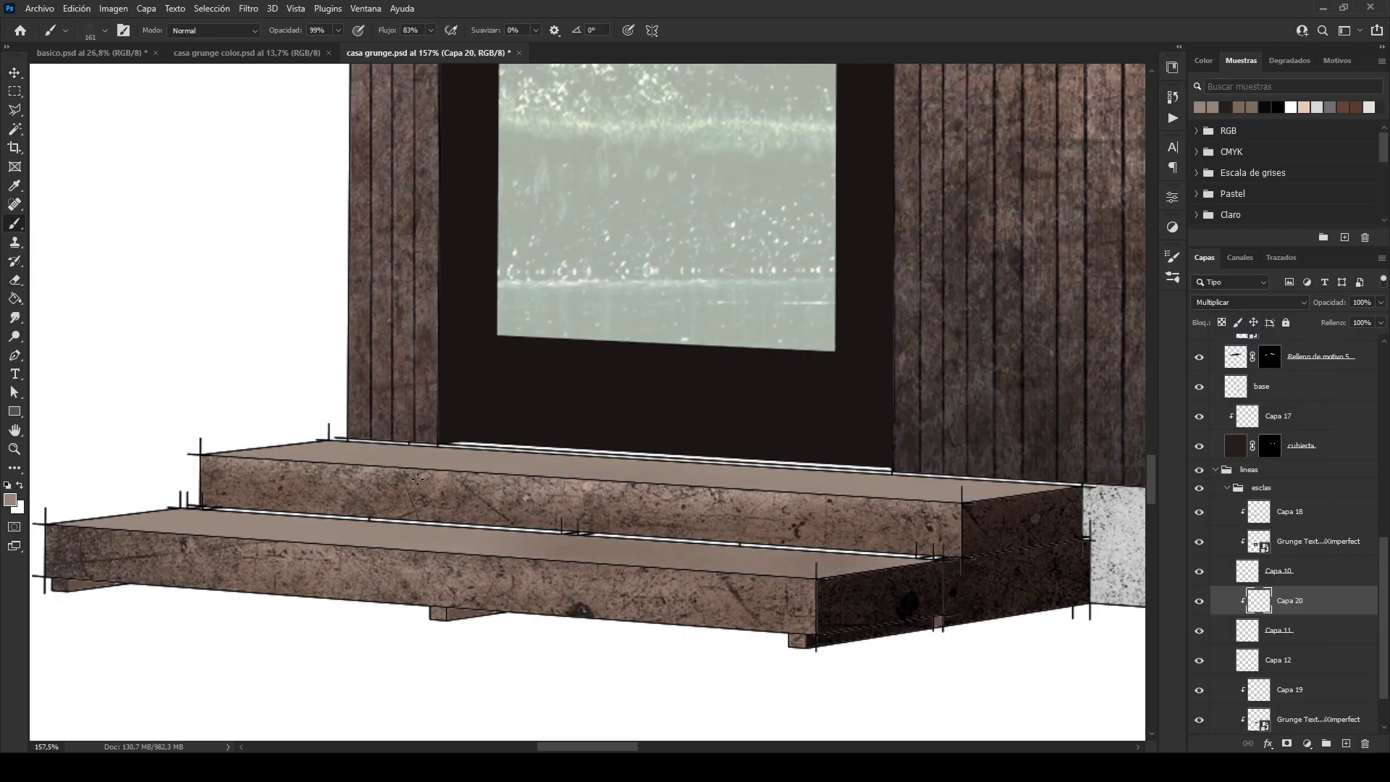
pyautogui.scroll(4, 519, 550)
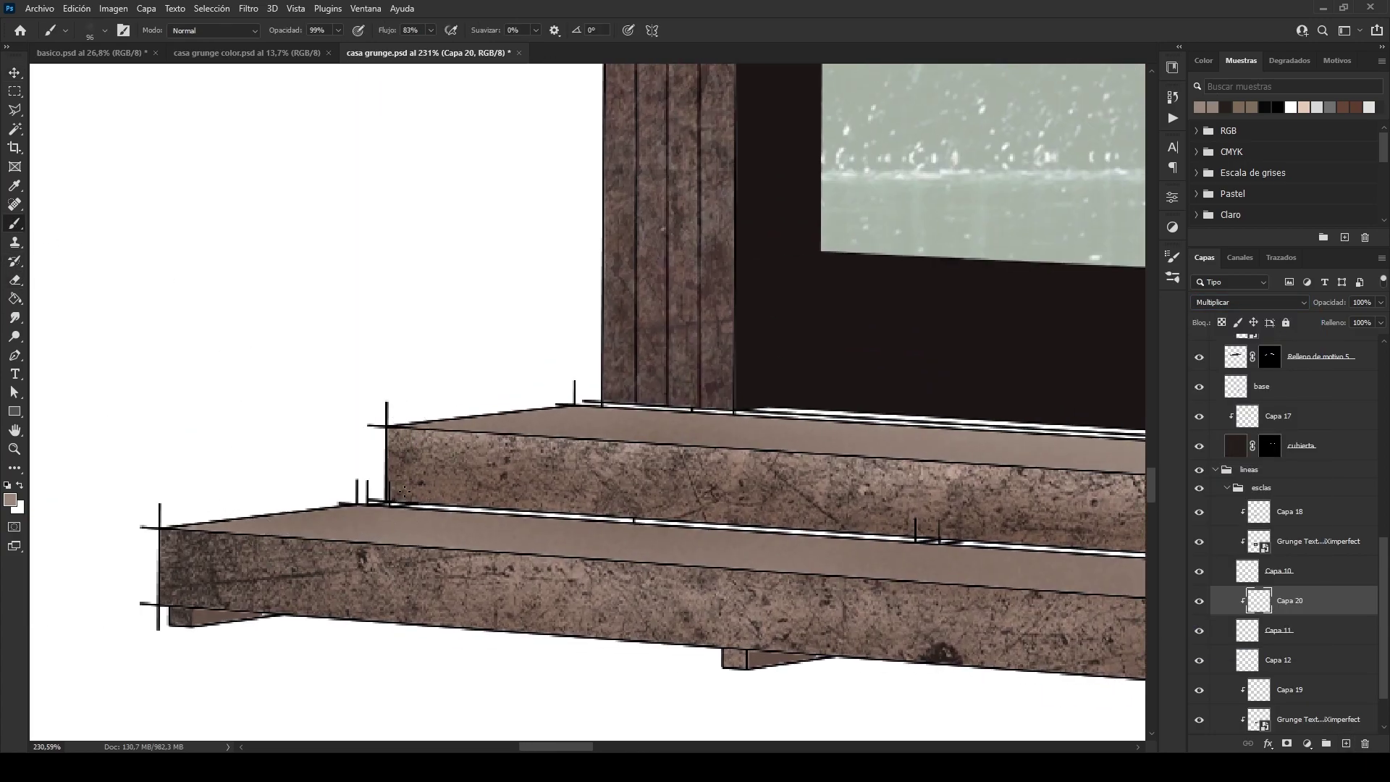
pyautogui.hscroll(10, 601, 536)
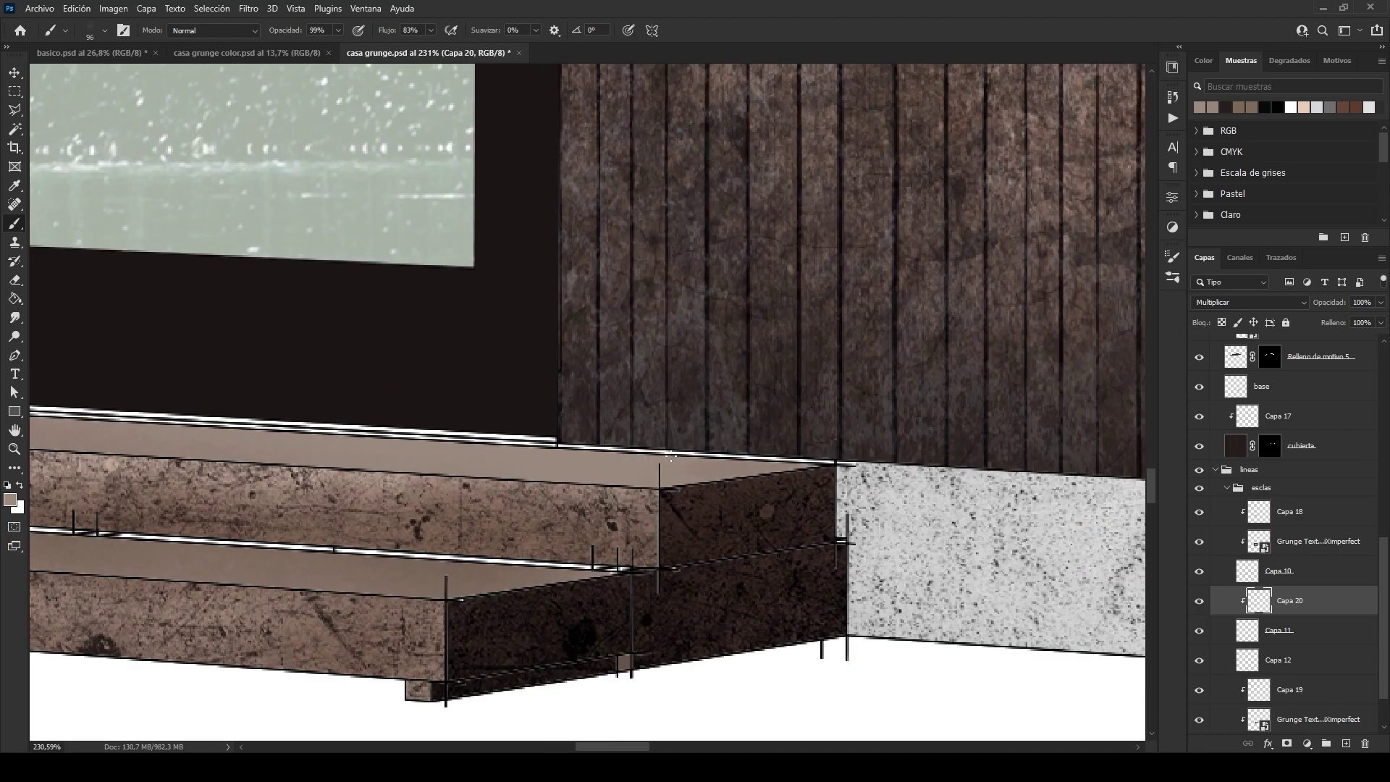
pyautogui.moveTo(713, 460); pyautogui.dragTo(447, 445)
pyautogui.moveTo(326, 438); pyautogui.dragTo(868, 464)
pyautogui.moveTo(858, 465); pyautogui.dragTo(232, 429)
pyautogui.scroll(-10, 435, 496)
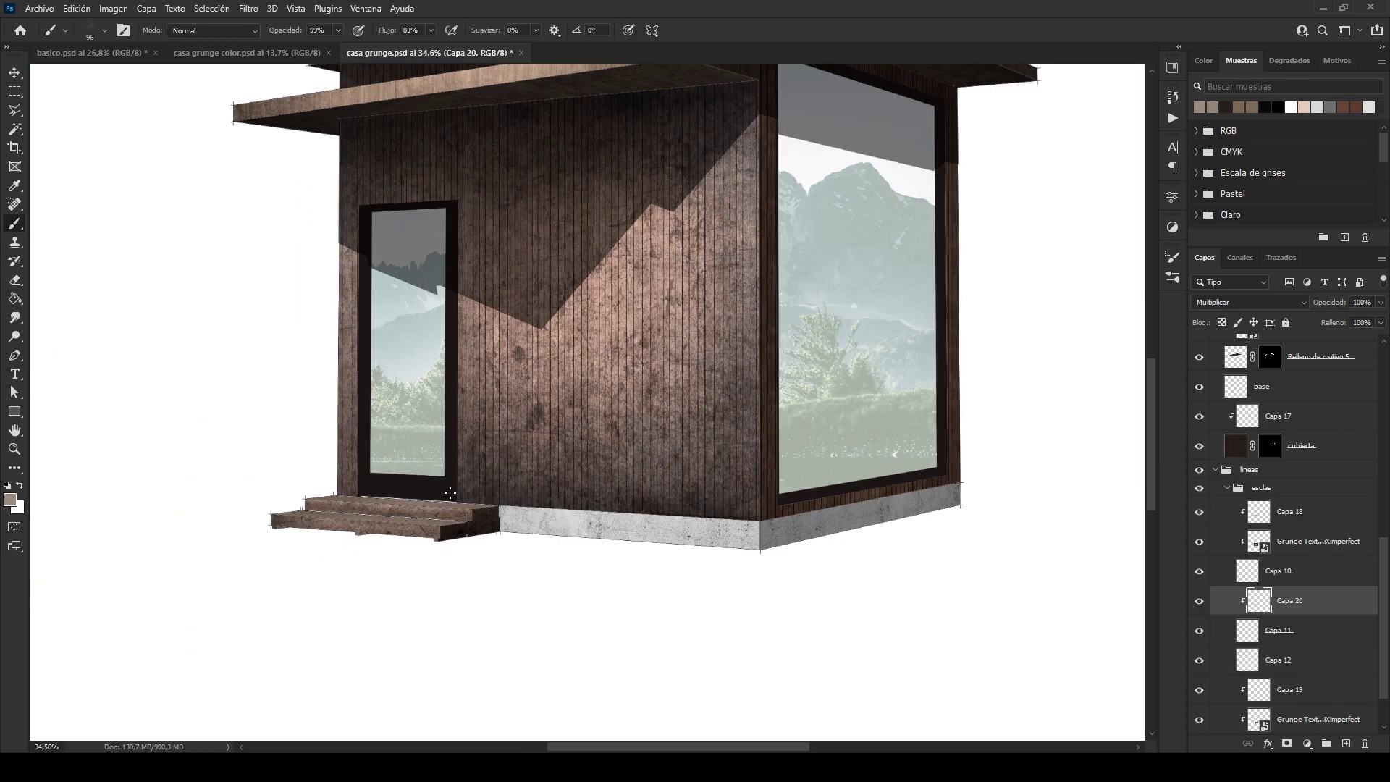
pyautogui.scroll(-3, 450, 493)
pyautogui.scroll(2, 623, 524)
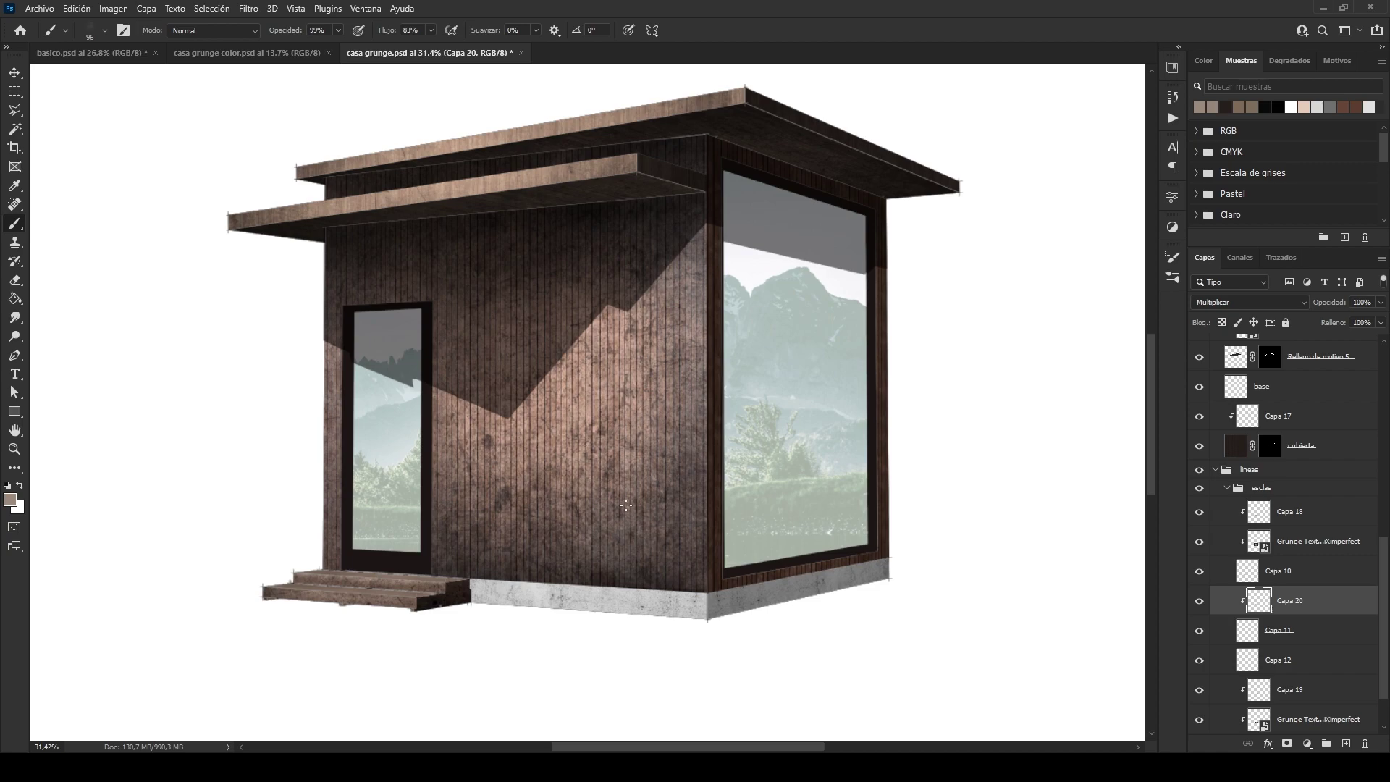
# Step: Add a new layer clipped to the concrete base layer, set it to Multiplicar, and show the brush presets
pyautogui.press('v')
pyautogui.click(585, 591)
pyautogui.moveTo(585, 590); pyautogui.dragTo(663, 565)
pyautogui.moveTo(785, 547); pyautogui.dragTo(735, 551)
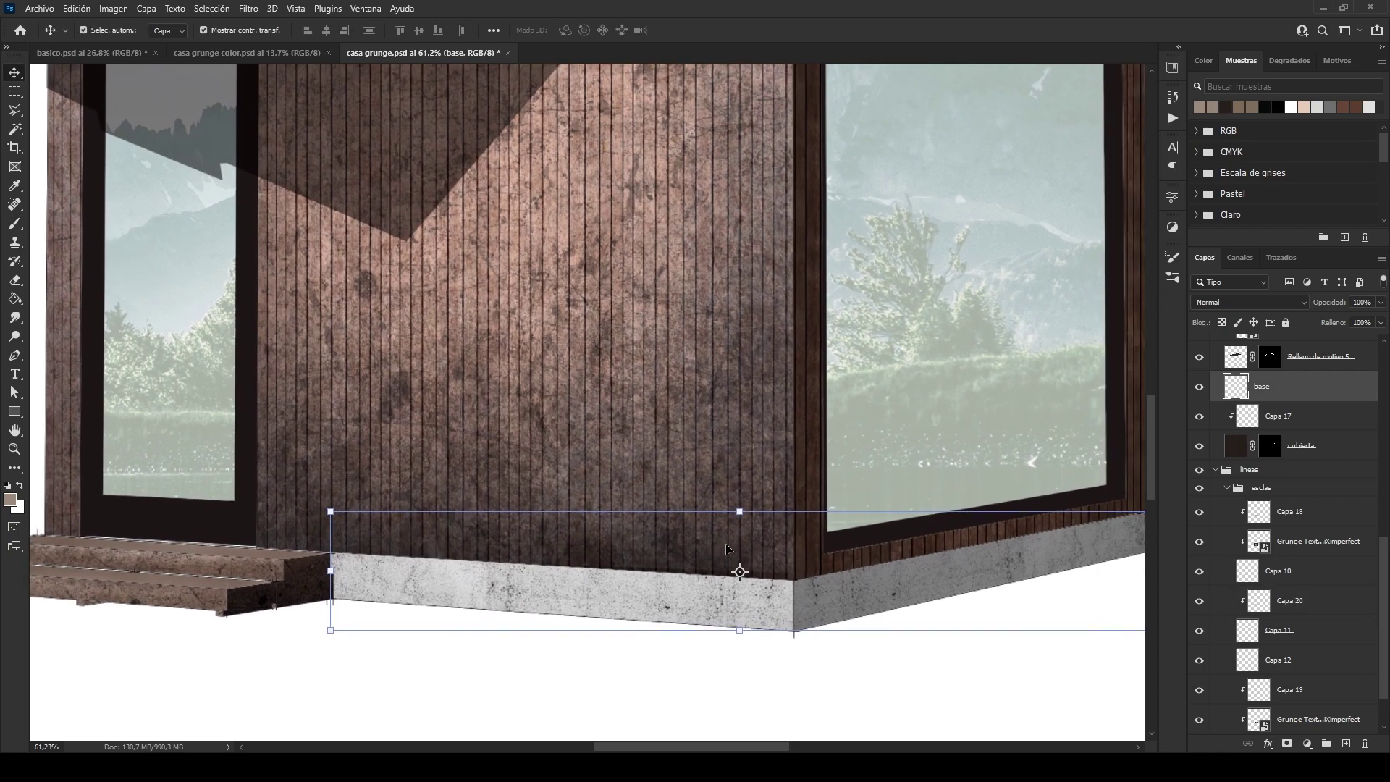
pyautogui.click(1346, 742)
pyautogui.click(1205, 304)
pyautogui.click(1216, 345)
pyautogui.click(1172, 278)
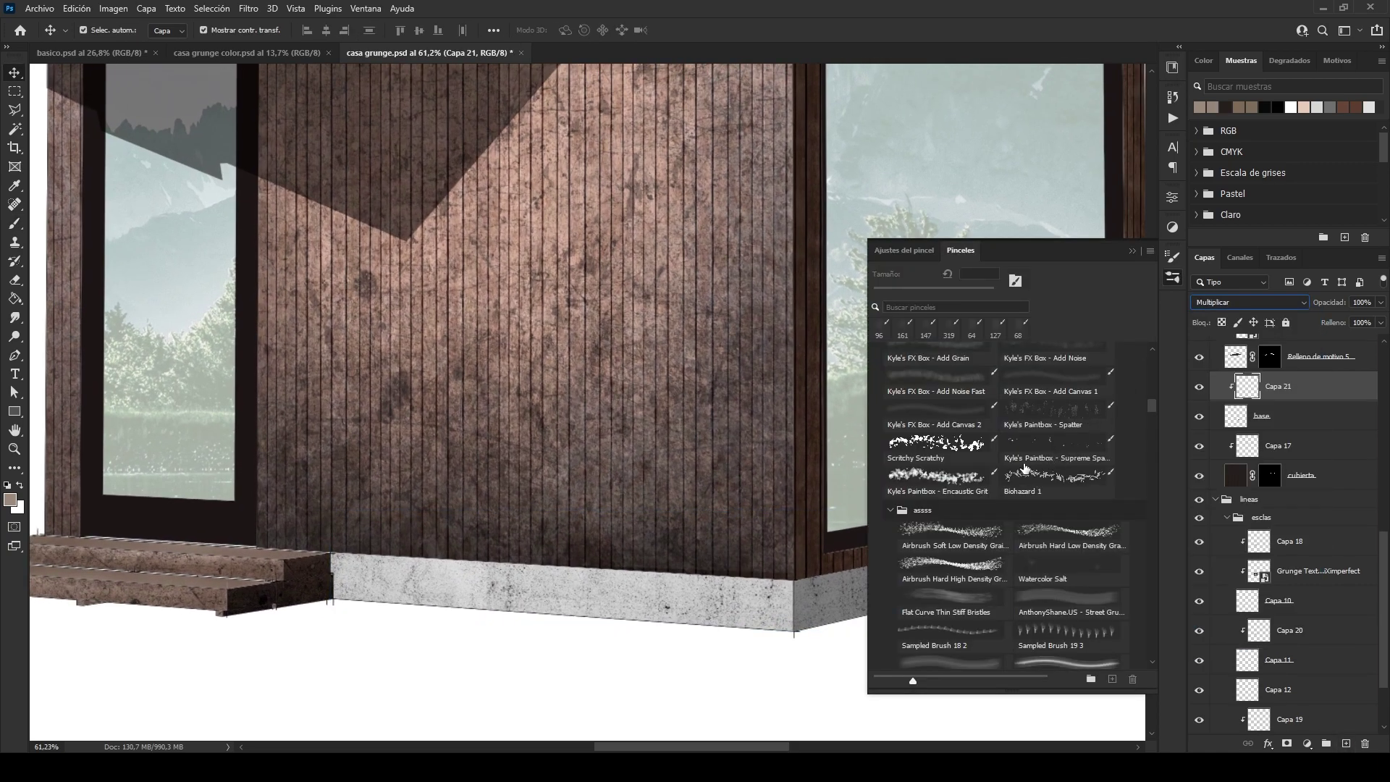
pyautogui.click(940, 417)
pyautogui.keyDown('alt'); pyautogui.click(671, 605); pyautogui.keyUp('alt')
pyautogui.moveTo(582, 590)
pyautogui.mouseDown()
pyautogui.moveTo(689, 577)
pyautogui.moveTo(471, 587)
pyautogui.mouseUp()
pyautogui.hotkey('ctrl', 'z')
# Step: Choose the Kyle's Paintbox - Spatter brush, sample the base's gray, and paint spatter over the concrete base's faces
pyautogui.click(1047, 411)
pyautogui.hotkey('ctrl', 'z')
pyautogui.keyDown('alt'); pyautogui.click(666, 606); pyautogui.keyUp('alt')
pyautogui.scroll(4, 484, 616)
pyautogui.scroll(6, 311, 571)
pyautogui.moveTo(246, 507)
pyautogui.mouseDown()
pyautogui.moveTo(319, 554)
pyautogui.moveTo(471, 559)
pyautogui.mouseUp()
pyautogui.scroll(-12, 258, 532)
pyautogui.moveTo(289, 537); pyautogui.dragTo(598, 546)
pyautogui.scroll(-5, 231, 570)
pyautogui.scroll(1, 283, 528)
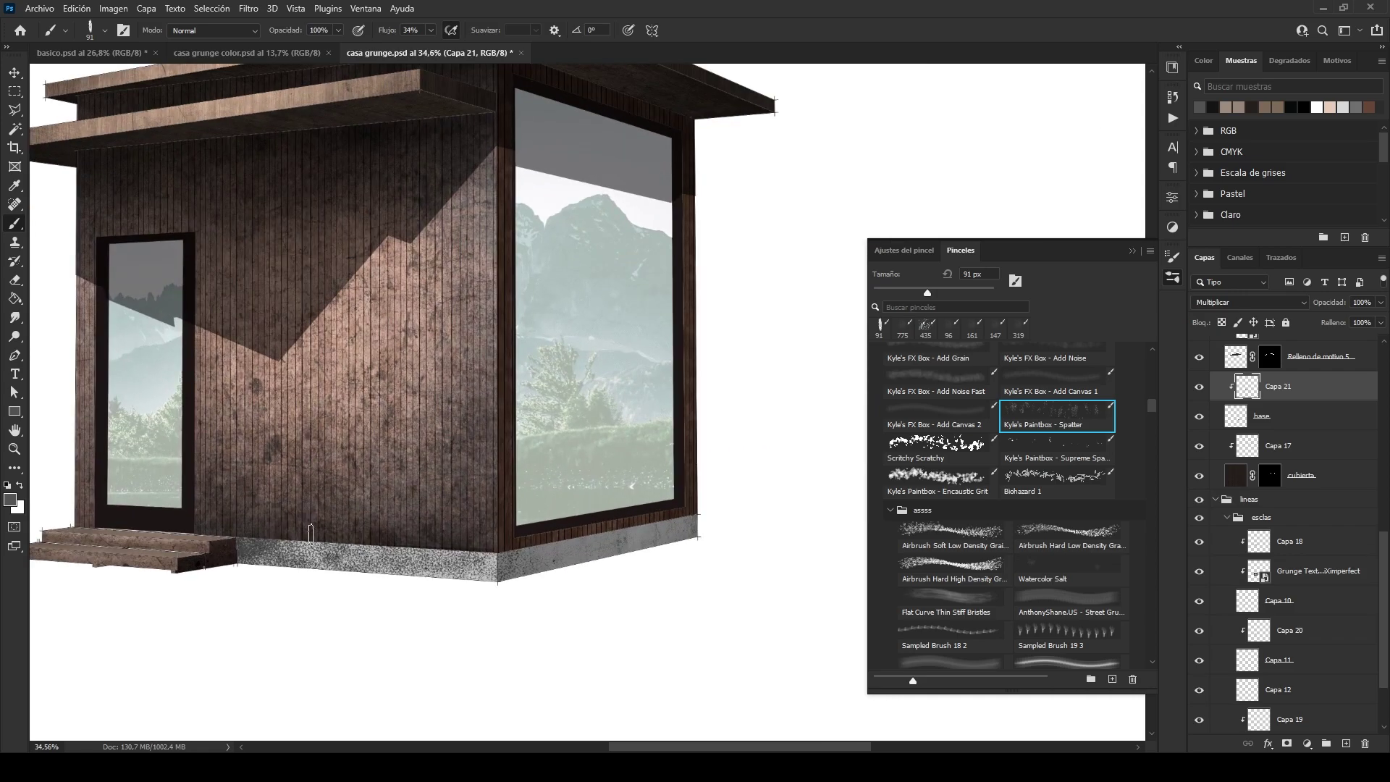
pyautogui.scroll(4, 632, 477)
pyautogui.moveTo(713, 539); pyautogui.dragTo(604, 554)
pyautogui.scroll(-13, 510, 579)
pyautogui.scroll(8, 514, 440)
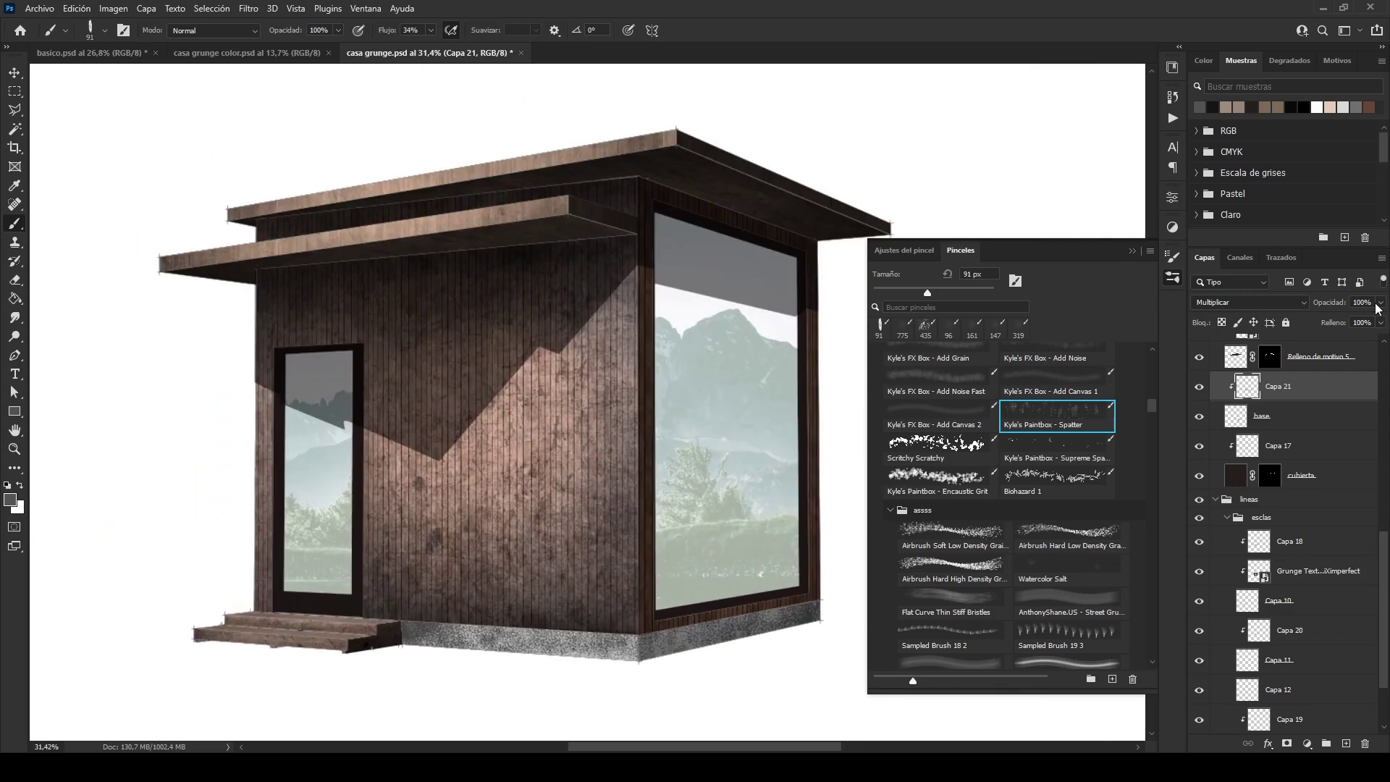
pyautogui.scroll(-3, 572, 460)
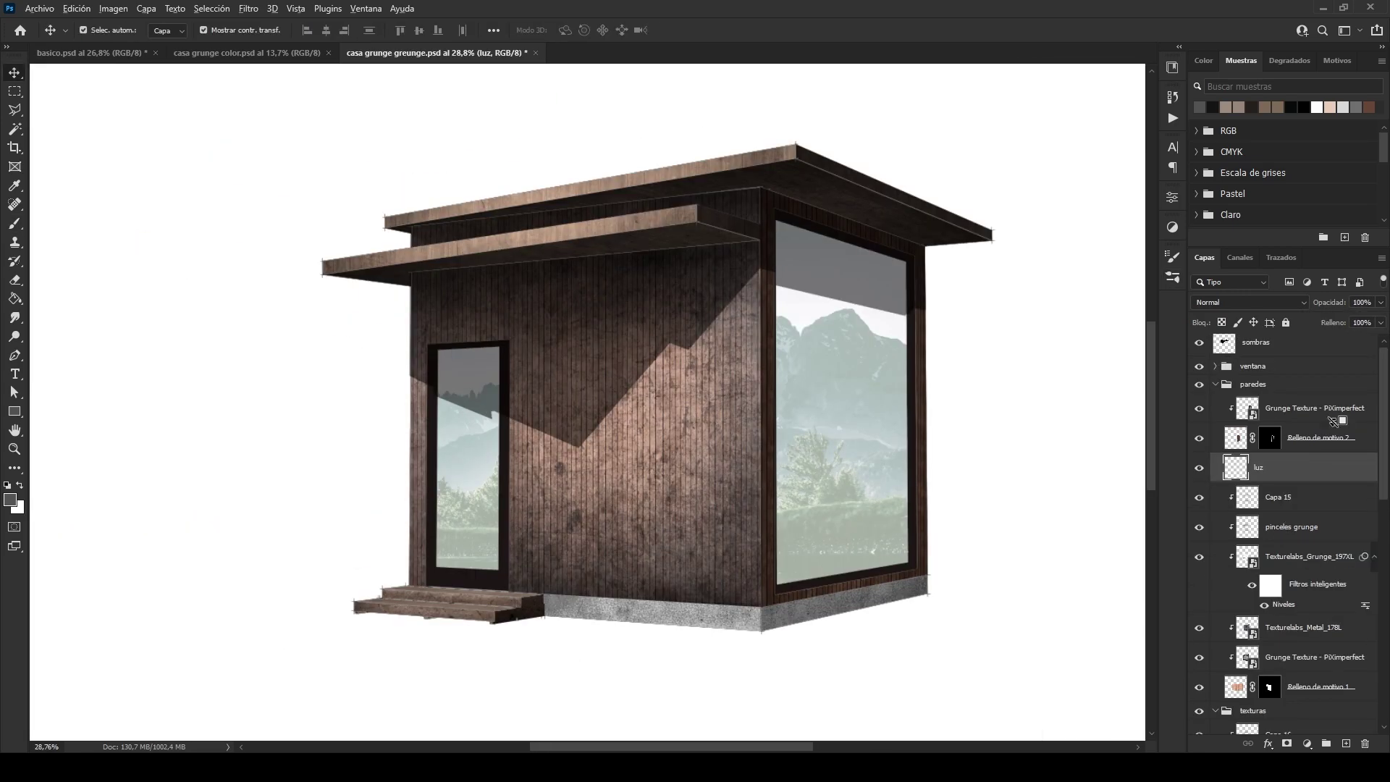
# Step: Clip the luz layer to the wall layers, set it to Sobreexpos. lineal (Añadir), and choose a textured brush
pyautogui.keyDown('alt'); pyautogui.click(1272, 482); pyautogui.keyUp('alt')
pyautogui.click(1249, 302)
pyautogui.click(1241, 446)
pyautogui.click(1172, 278)
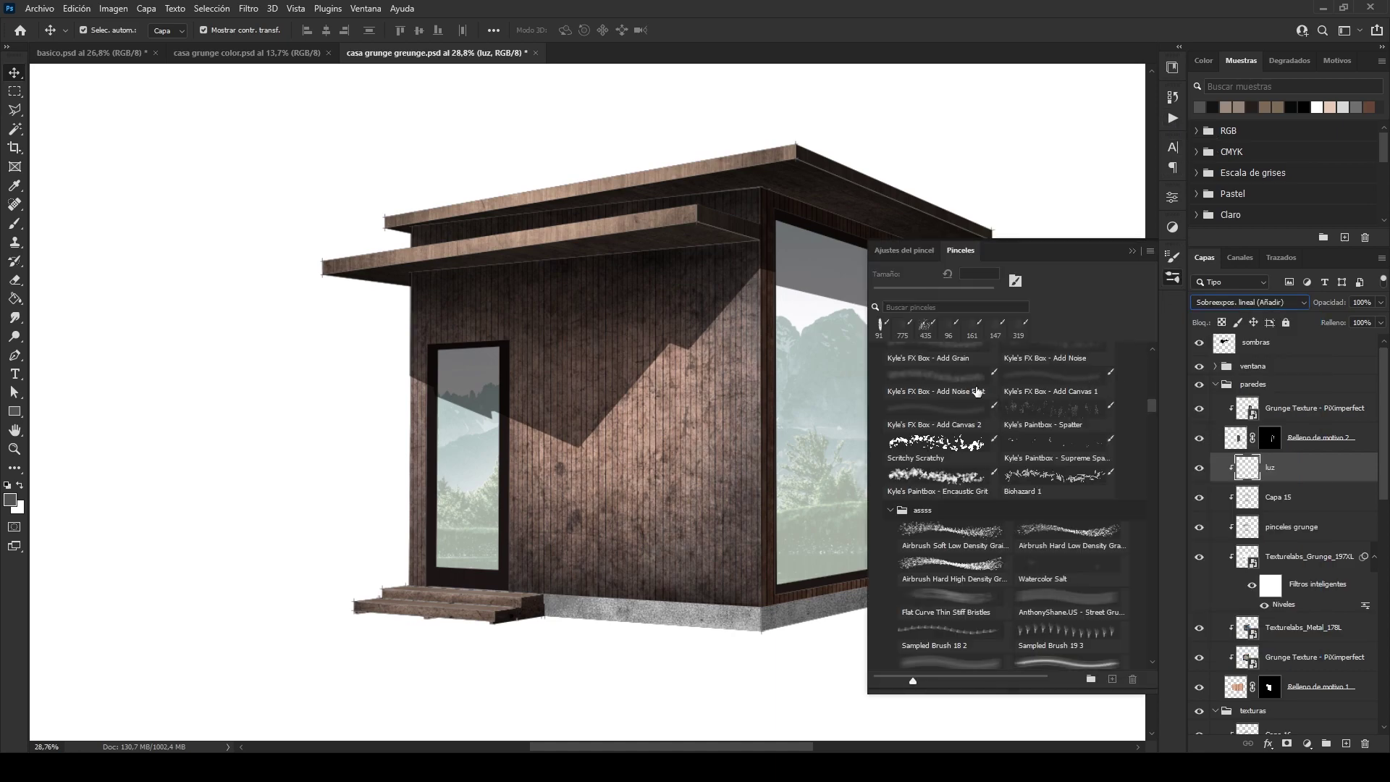
pyautogui.scroll(1, 997, 392)
pyautogui.click(977, 384)
# Step: Sample the wall's lit color and paint textured highlights on the sunlit part of the front wall
pyautogui.keyDown('alt'); pyautogui.click(650, 442); pyautogui.keyUp('alt')
pyautogui.moveTo(655, 434); pyautogui.dragTo(609, 443)
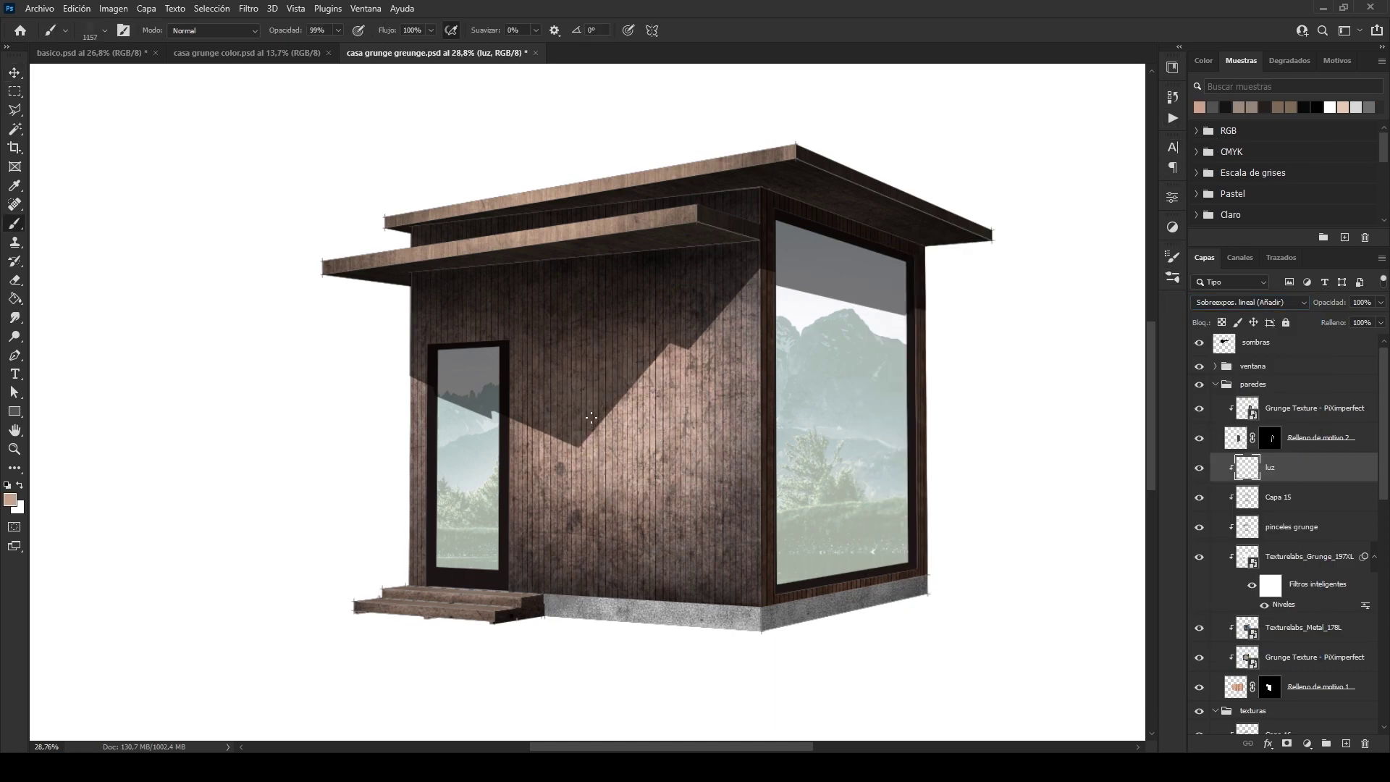
pyautogui.scroll(3, 590, 415)
pyautogui.moveTo(576, 516)
pyautogui.mouseDown()
pyautogui.moveTo(671, 533)
pyautogui.moveTo(510, 590)
pyautogui.mouseUp()
pyautogui.scroll(-5, 621, 403)
pyautogui.scroll(5, 442, 486)
pyautogui.scroll(-4, 569, 538)
pyautogui.moveTo(713, 465); pyautogui.dragTo(649, 452)
# Step: Add a new layer clipped to the steps' tread layer and set its blend mode to Sobreexpos. lineal (Añadir)
pyautogui.scroll(12, 446, 587)
pyautogui.press('v')
pyautogui.click(512, 548)
pyautogui.moveTo(512, 548)
pyautogui.mouseDown()
pyautogui.moveTo(642, 467)
pyautogui.moveTo(407, 430)
pyautogui.moveTo(328, 460)
pyautogui.moveTo(738, 481)
pyautogui.mouseUp()
pyautogui.click(1346, 743)
pyautogui.scroll(-2, 1288, 714)
pyautogui.keyDown('alt'); pyautogui.click(1285, 674); pyautogui.keyUp('alt')
pyautogui.click(1260, 302)
pyautogui.click(1247, 438)
# Step: Sample the steps' color, adjust the brush, and paint highlights on the entrance steps
pyautogui.press('b')
pyautogui.keyDown('alt'); pyautogui.click(579, 456); pyautogui.keyUp('alt')
pyautogui.rightClick(578, 465)
pyautogui.scroll(-10, 537, 411)
pyautogui.moveTo(663, 278); pyautogui.dragTo(492, 441)
# Step: Add a new layer clipped to the concrete base above Capa 21, and set it to Sobreexpos. lineal (Añadir)
pyautogui.press('v')
pyautogui.click(607, 612)
pyautogui.click(1346, 743)
pyautogui.hotkey('ctrl', '0')
pyautogui.keyDown('alt'); pyautogui.click(1266, 431); pyautogui.keyUp('alt')
pyautogui.click(1249, 303)
pyautogui.click(1245, 444)
pyautogui.click(15, 224)
# Step: Sample the concrete's light gray and paint highlights on the front face of the base
pyautogui.scroll(5, 559, 500)
pyautogui.scroll(6, 670, 519)
pyautogui.keyDown('alt'); pyautogui.click(554, 501); pyautogui.keyUp('alt')
pyautogui.moveTo(554, 501)
pyautogui.mouseDown()
pyautogui.moveTo(383, 500)
pyautogui.moveTo(572, 510)
pyautogui.moveTo(562, 488)
pyautogui.mouseUp()
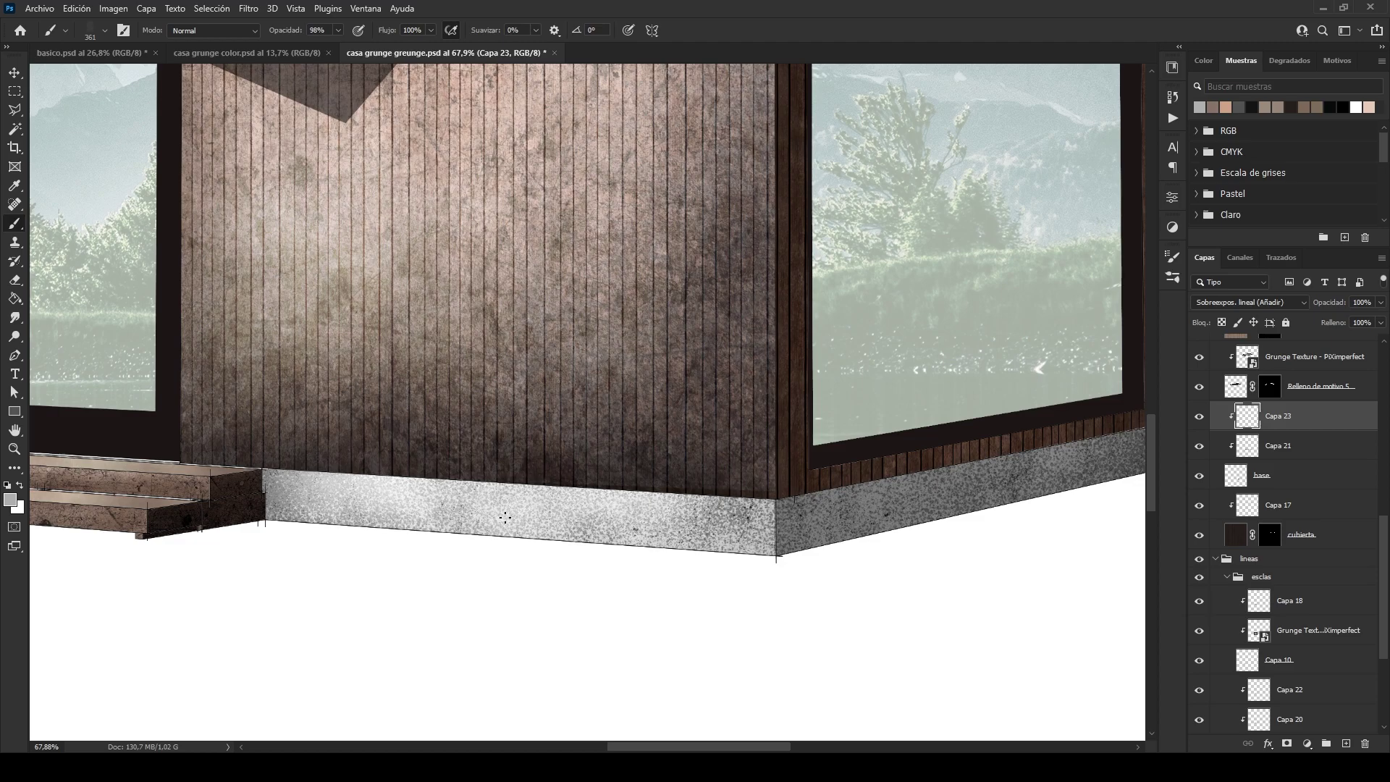
pyautogui.scroll(-6, 536, 483)
pyautogui.moveTo(575, 405); pyautogui.dragTo(628, 492)
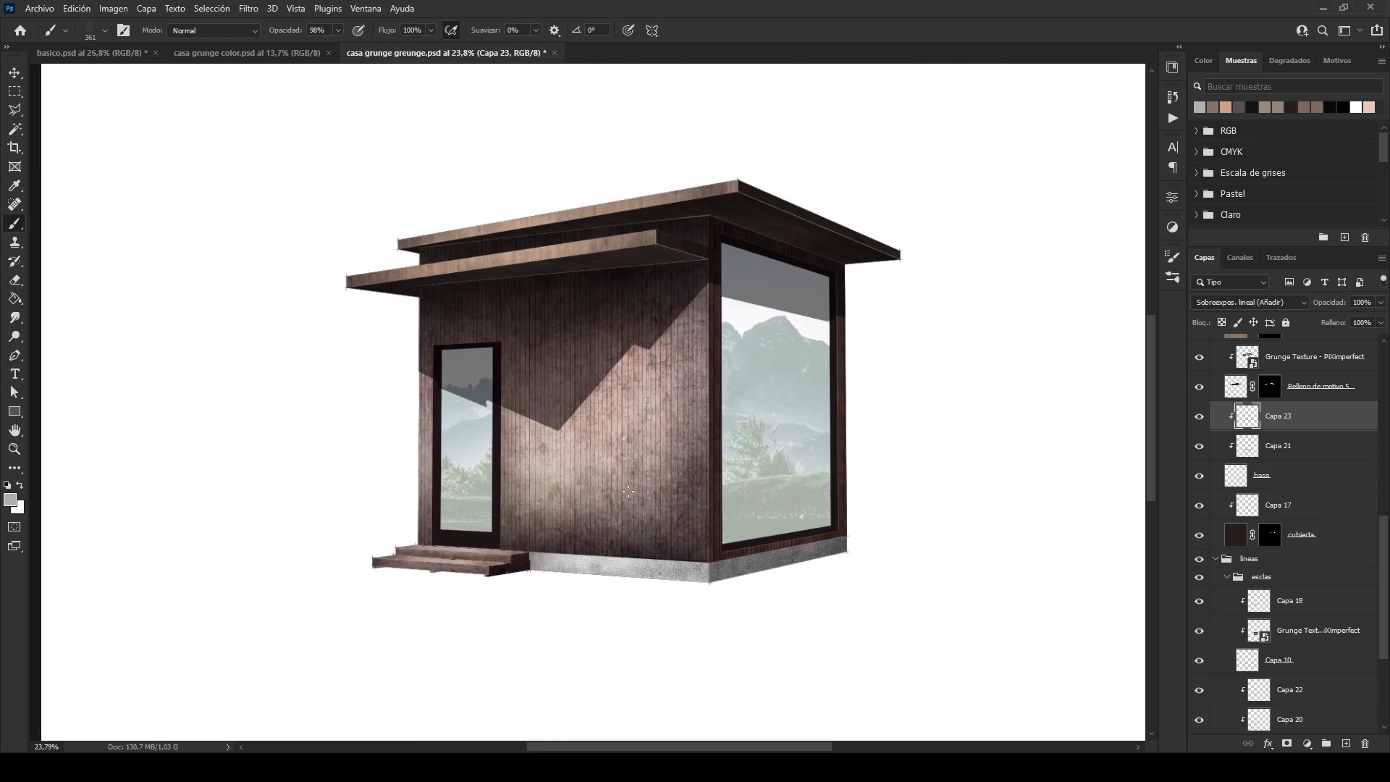